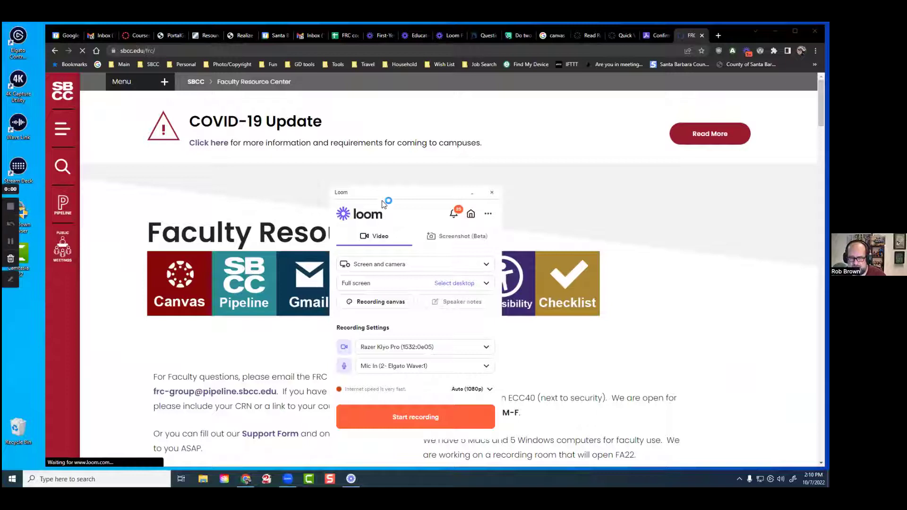
Switch the capture mode to Screen only and restore it to Screen and camera
{"action": "left_click", "coordinate": [395, 194]}
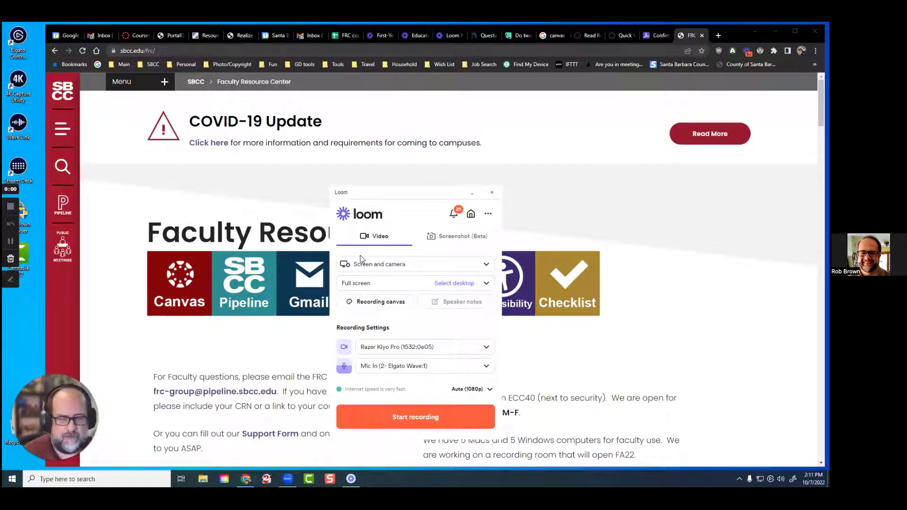
{"action": "left_click", "coordinate": [413, 269]}
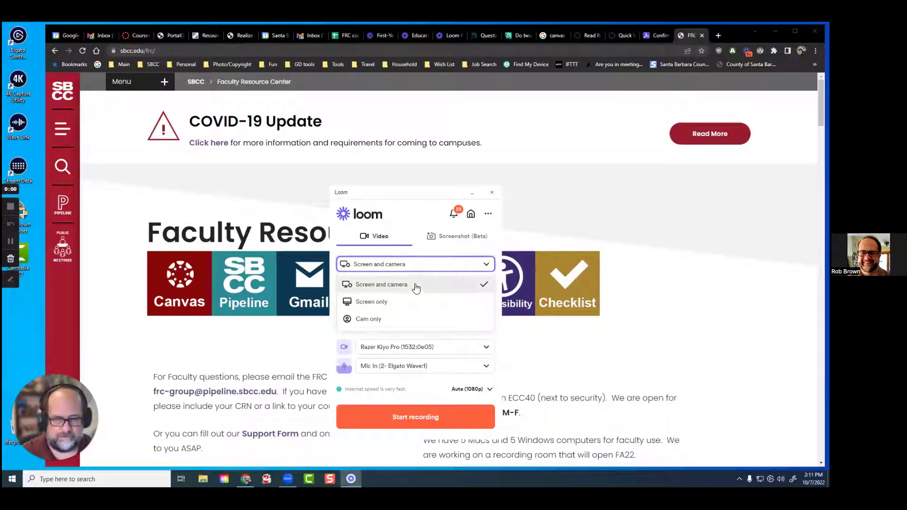
{"action": "left_click", "coordinate": [382, 306]}
{"action": "left_click", "coordinate": [402, 270]}
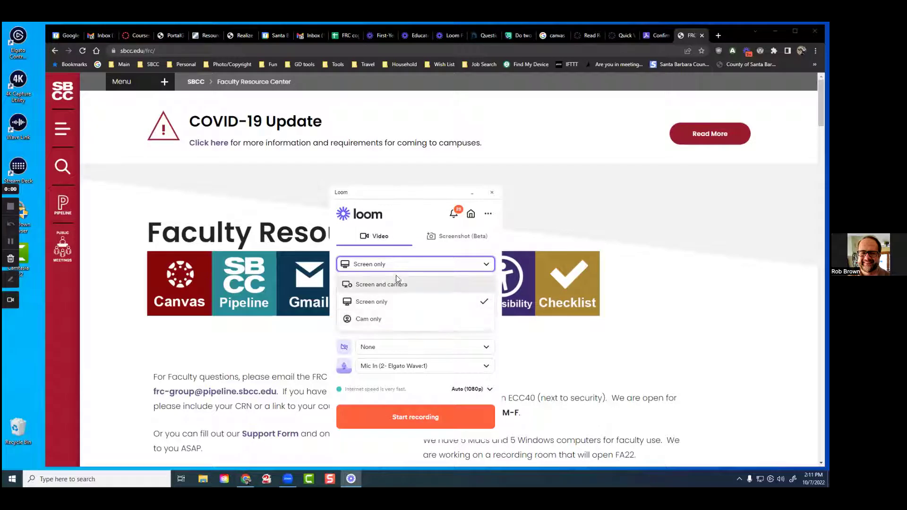
{"action": "left_click", "coordinate": [405, 284]}
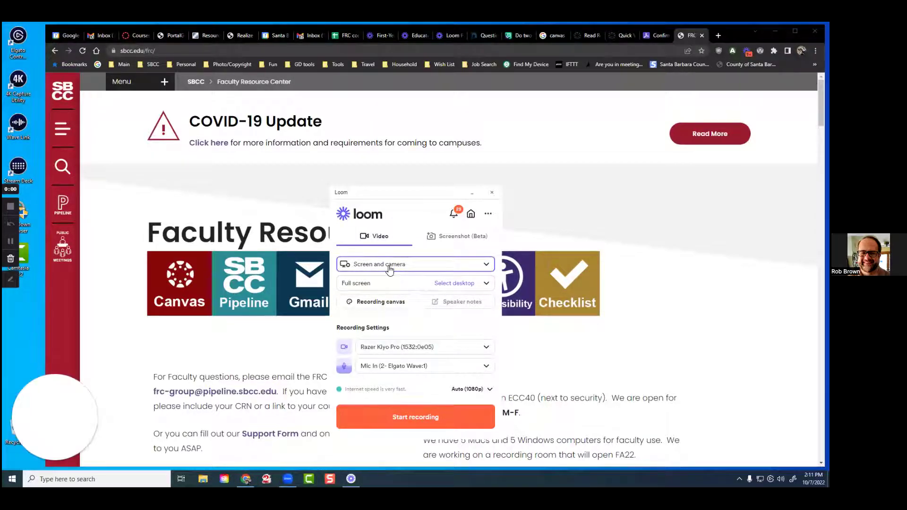
{"action": "mouse_move", "coordinate": [60, 429]}
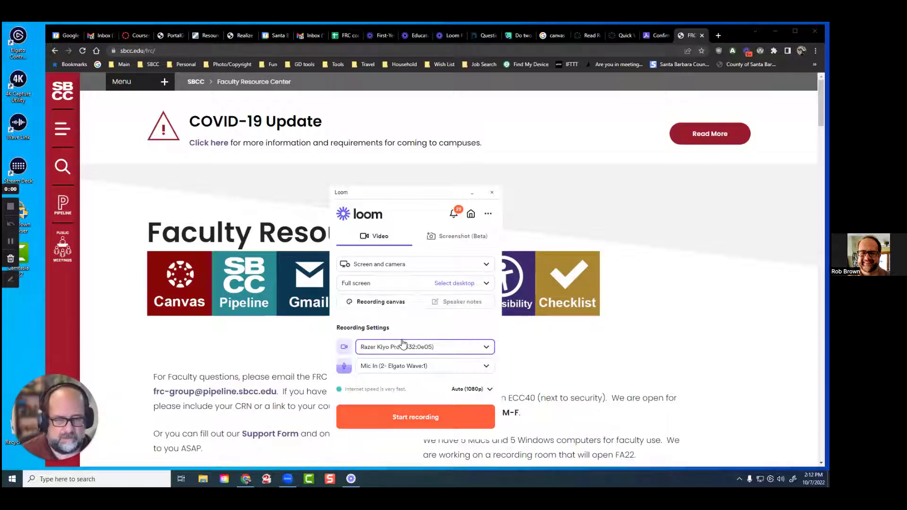
Examine the available camera sources, microphone sources and recording quality options, keeping the current choices
{"action": "left_click", "coordinate": [484, 349]}
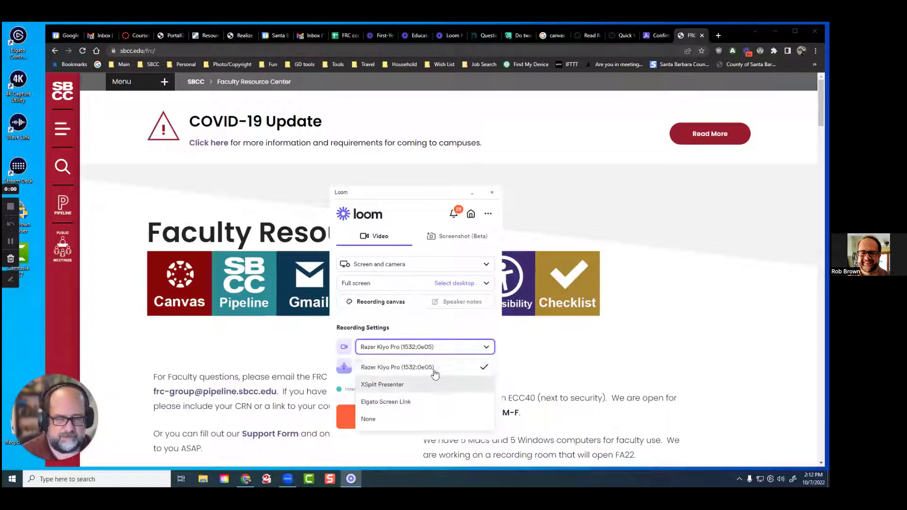
{"action": "left_click", "coordinate": [396, 344]}
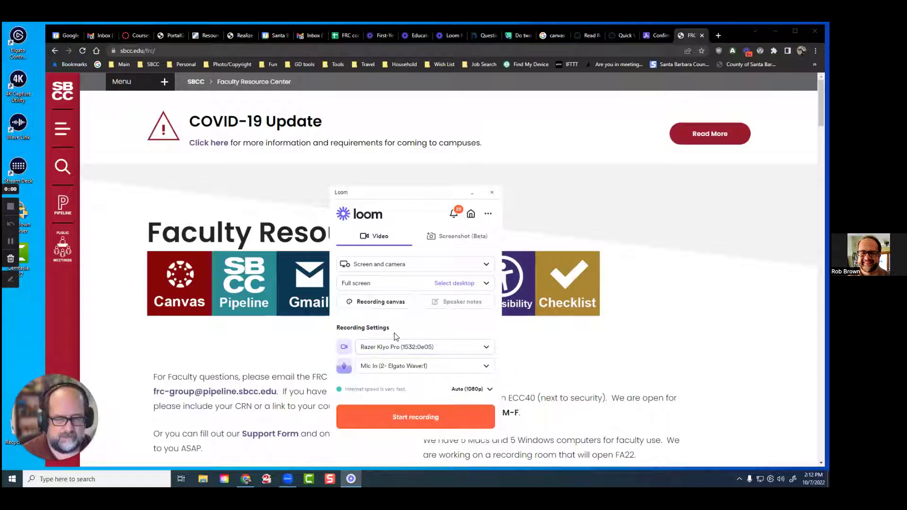
{"action": "left_click", "coordinate": [453, 368]}
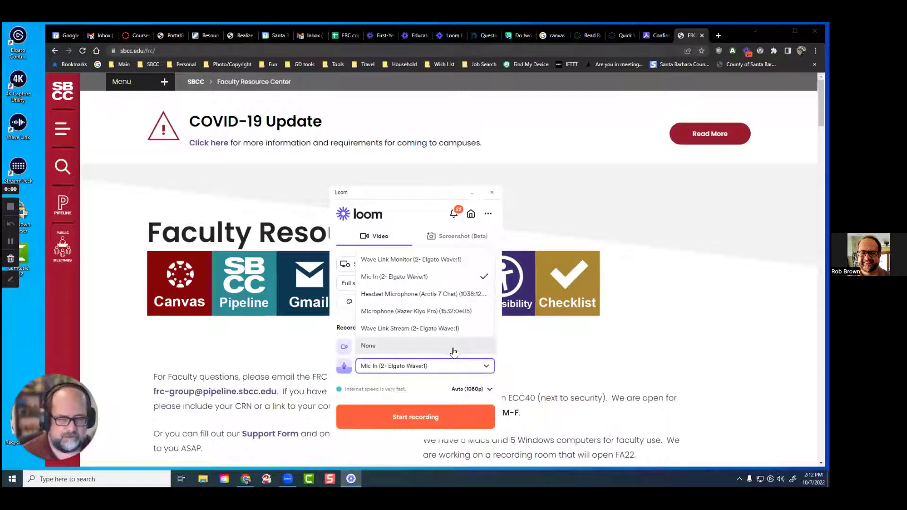
{"action": "left_click", "coordinate": [347, 327]}
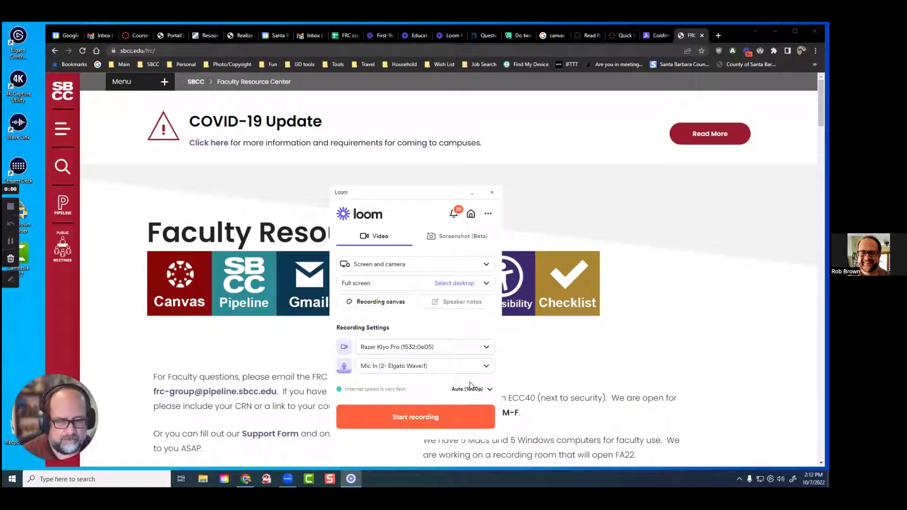
{"action": "left_click", "coordinate": [490, 389]}
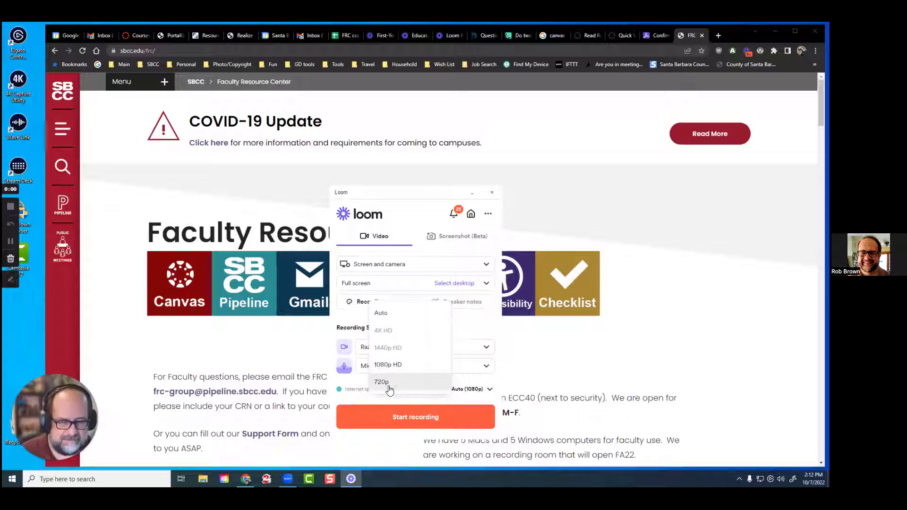
{"action": "left_click", "coordinate": [394, 315]}
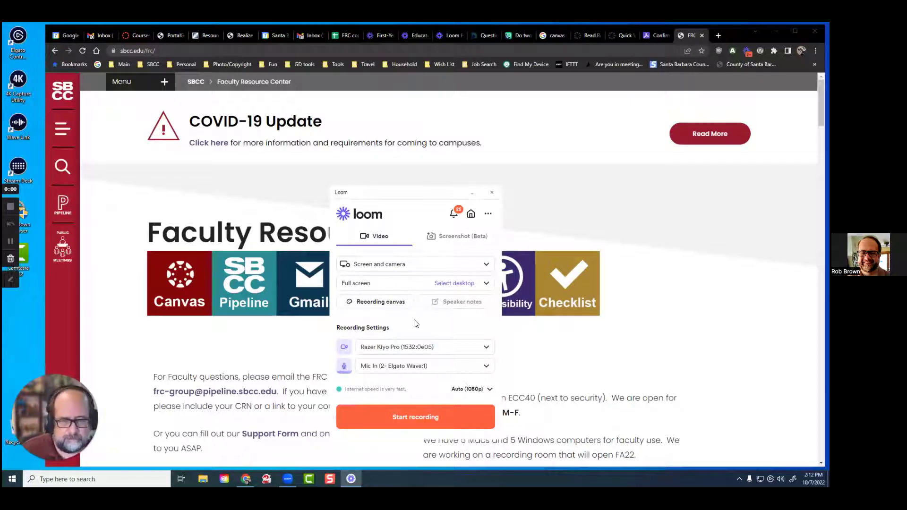
{"action": "left_click", "coordinate": [454, 238]}
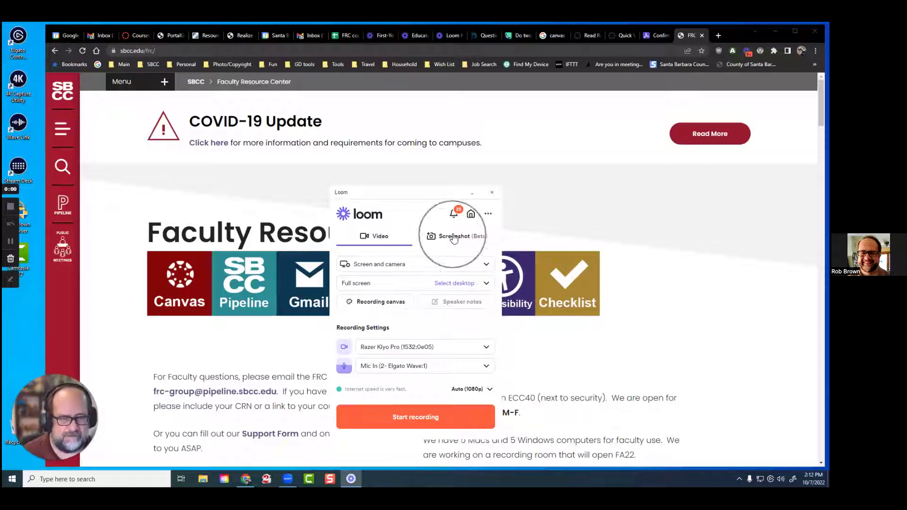
{"action": "left_click", "coordinate": [453, 238]}
{"action": "left_click", "coordinate": [452, 239]}
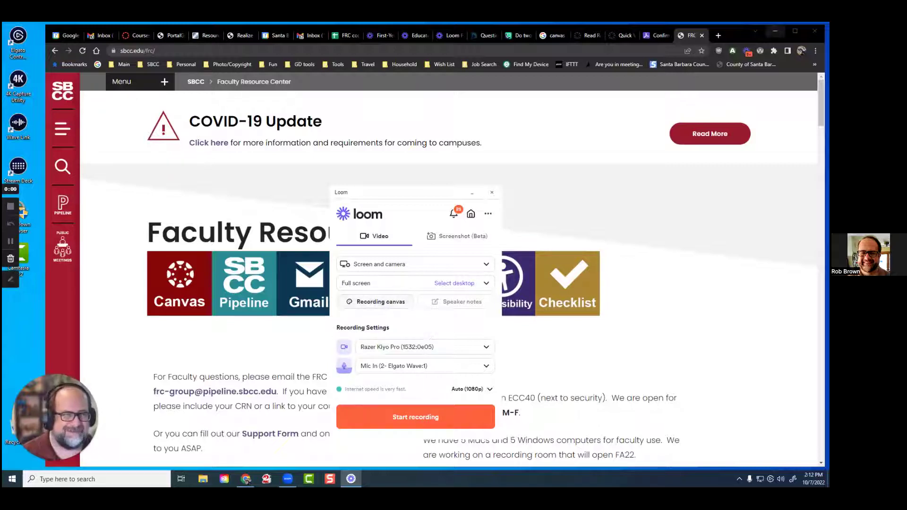
Minimise the browser, open the recording canvas, and briefly bring the browser up over the canvas before minimising it again
{"action": "left_click", "coordinate": [775, 31]}
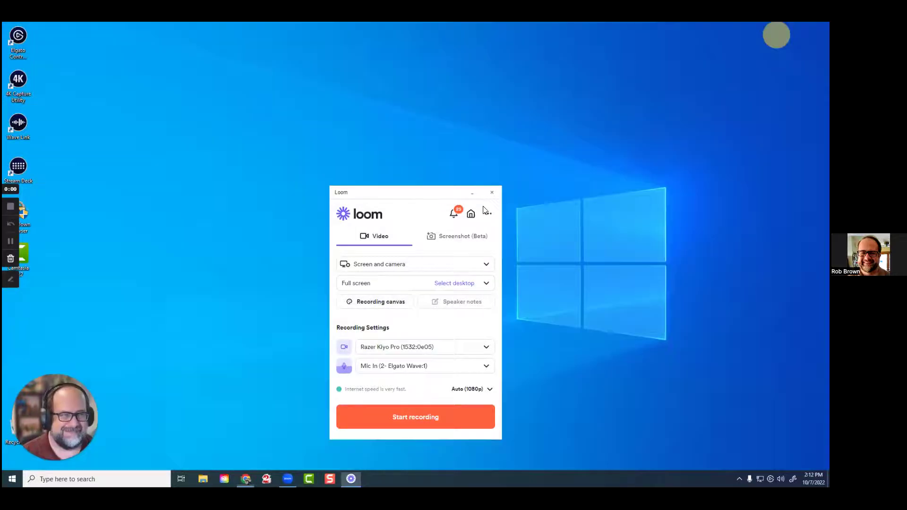
{"action": "left_click", "coordinate": [380, 302]}
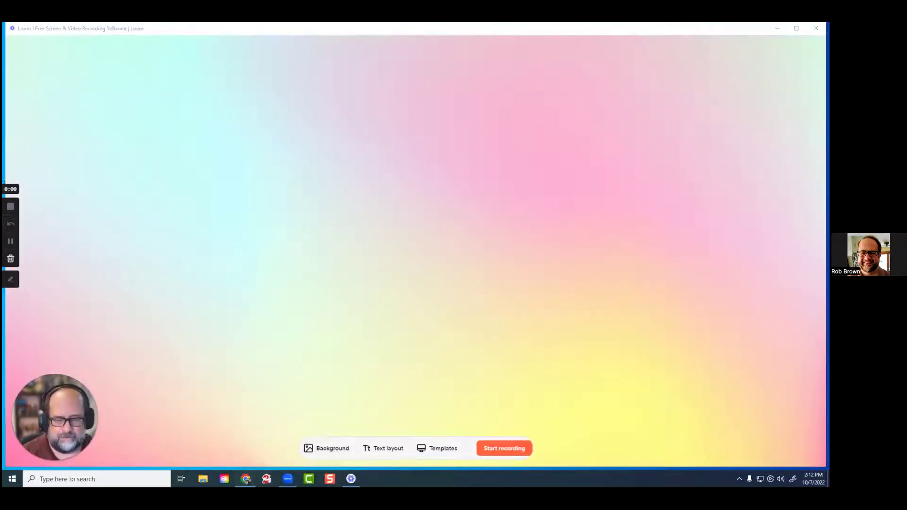
{"action": "left_click", "coordinate": [246, 479]}
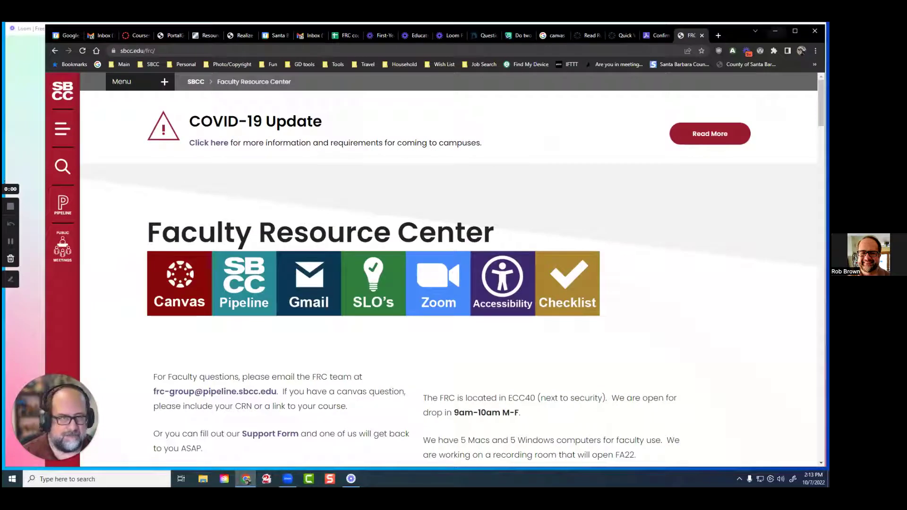
{"action": "left_click", "coordinate": [775, 31]}
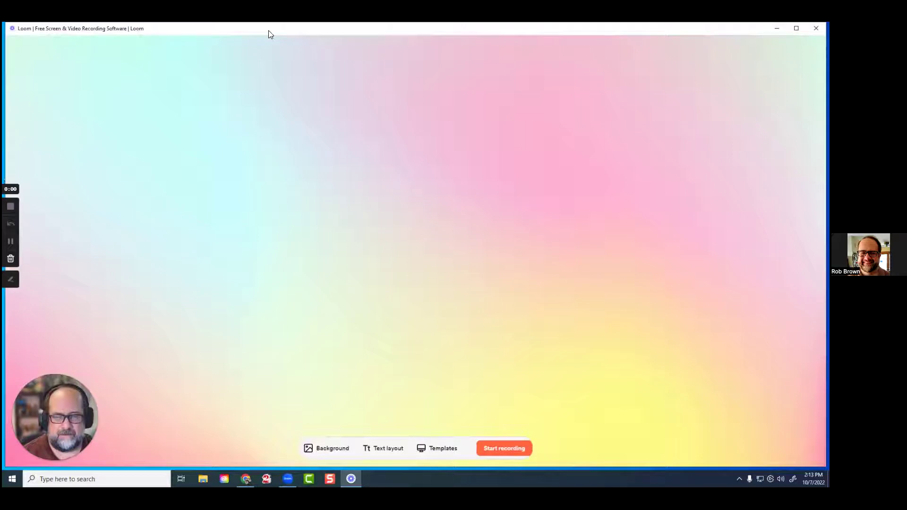
Try the teal gradient image and the light lavender, lavender and blue-violet colours as canvas backgrounds, and close the canvas
{"action": "left_click", "coordinate": [334, 450]}
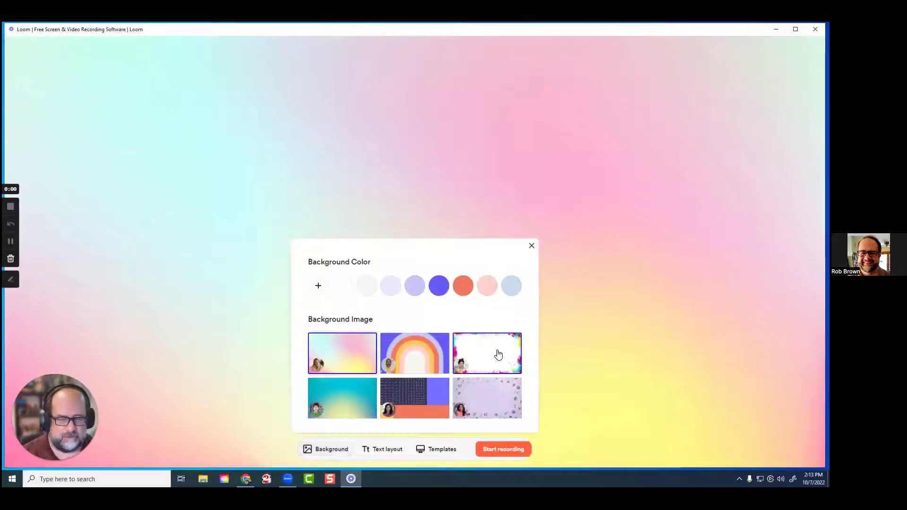
{"action": "left_click", "coordinate": [354, 406]}
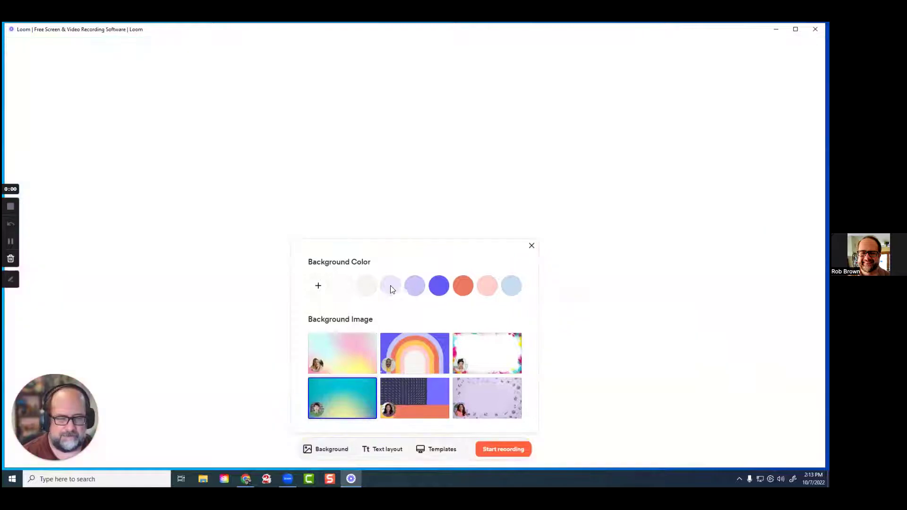
{"action": "left_click", "coordinate": [391, 289]}
{"action": "left_click", "coordinate": [414, 287]}
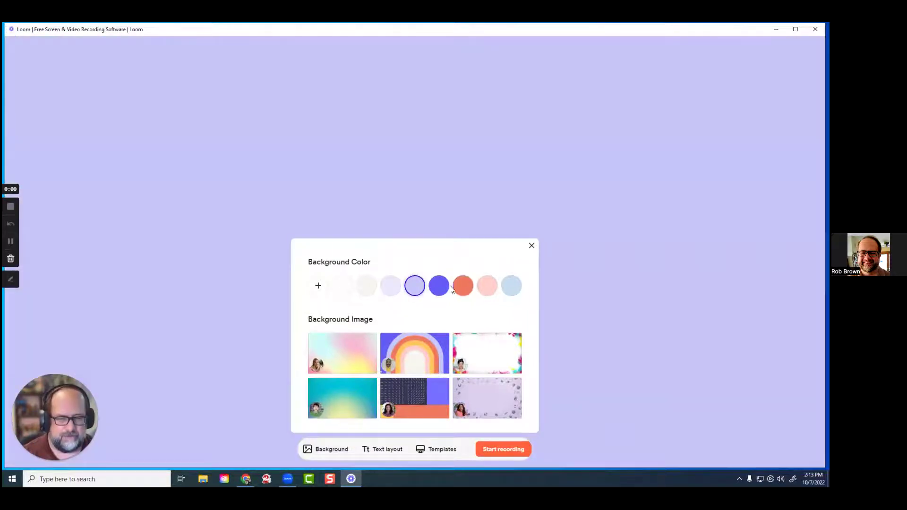
{"action": "left_click", "coordinate": [444, 289]}
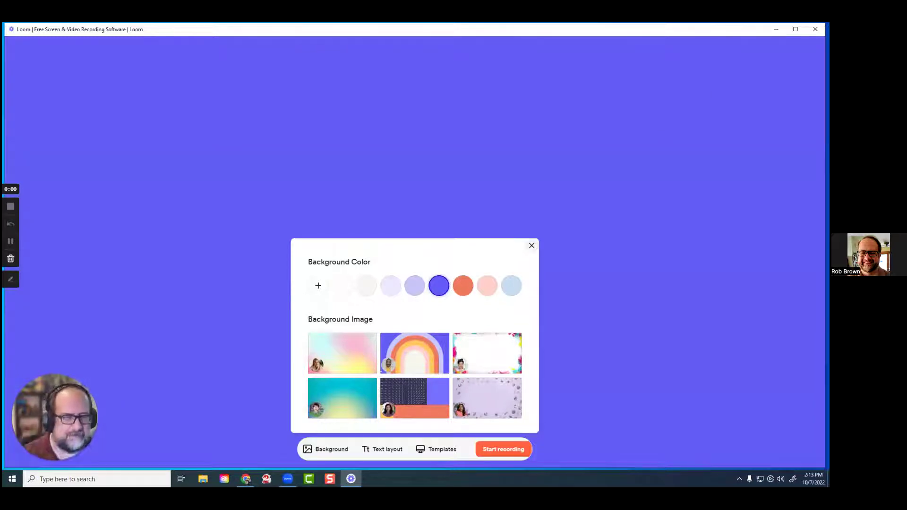
{"action": "left_click", "coordinate": [815, 29]}
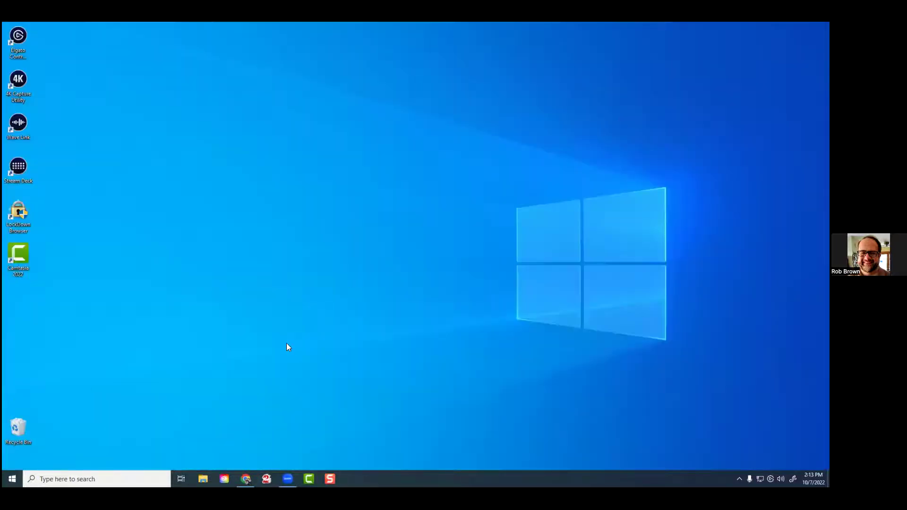
Relaunch Loom from the Windows search and bring the browser window back onto the desktop
{"action": "left_click", "coordinate": [90, 479]}
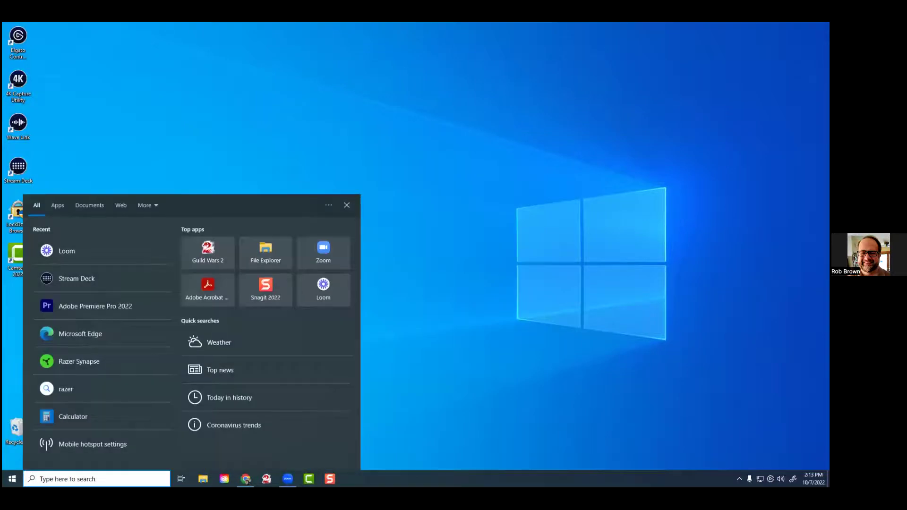
{"action": "type", "text": "lo"}
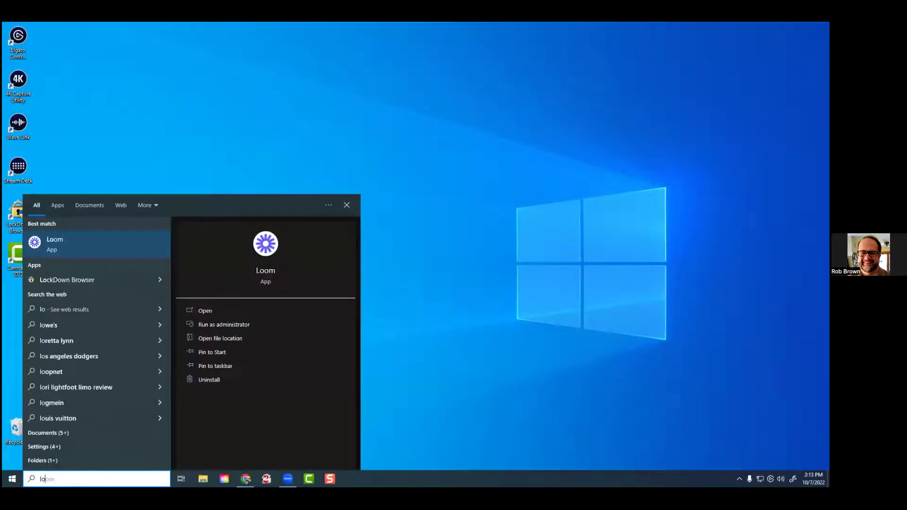
{"action": "left_click", "coordinate": [97, 232]}
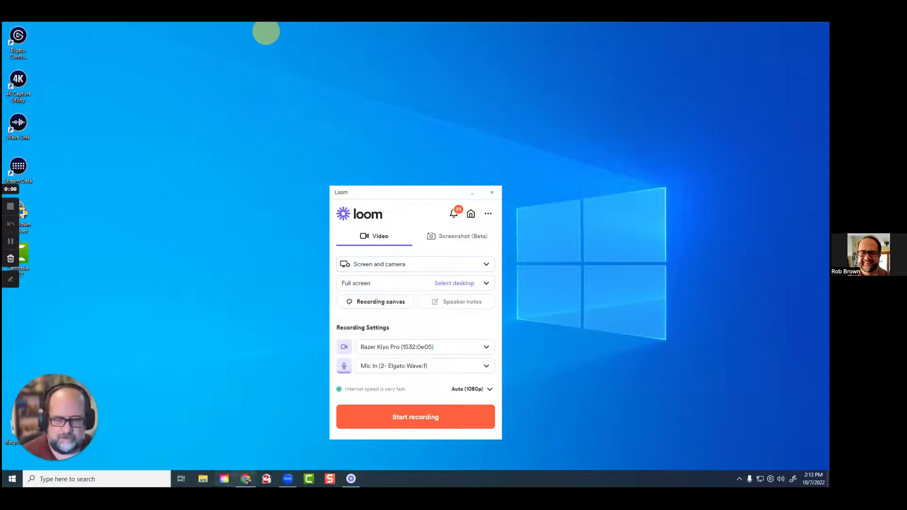
{"action": "left_click", "coordinate": [246, 479]}
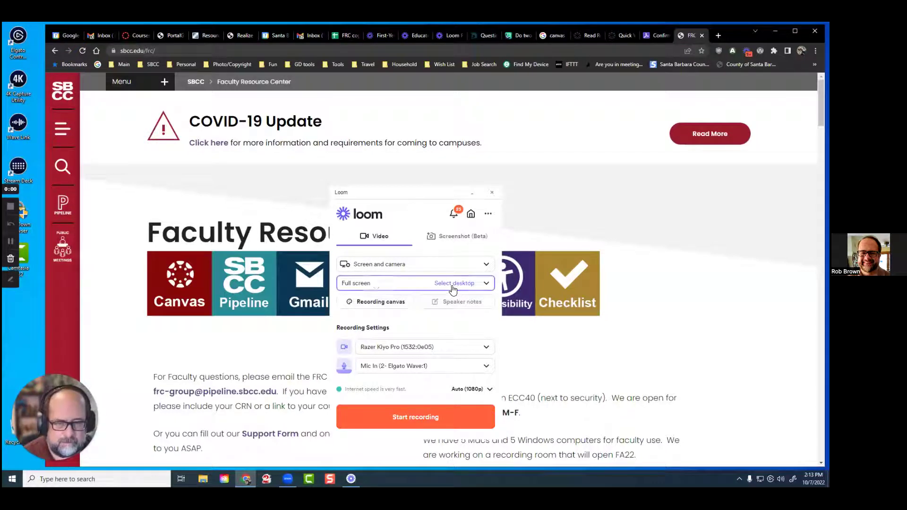
Try a Custom size capture area around the Faculty Resource Center heading and its icon row, and cancel the selection
{"action": "left_click", "coordinate": [377, 284]}
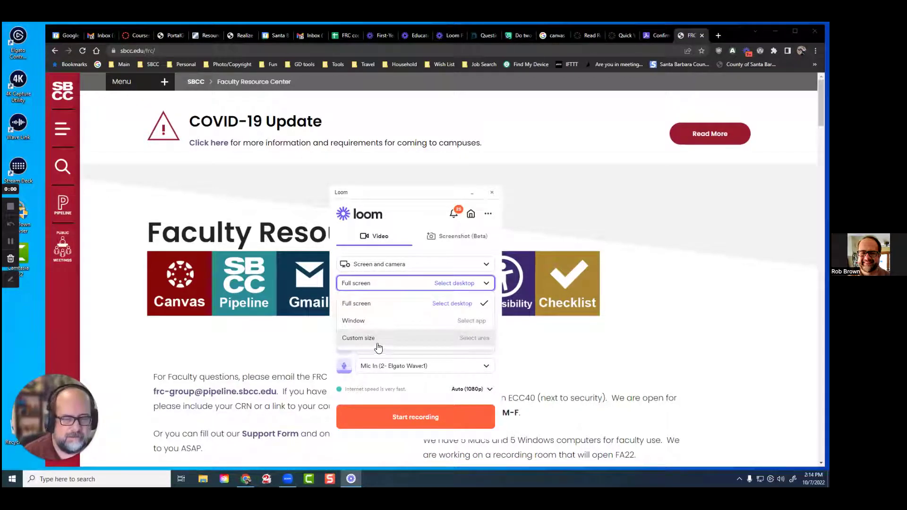
{"action": "left_click", "coordinate": [378, 344]}
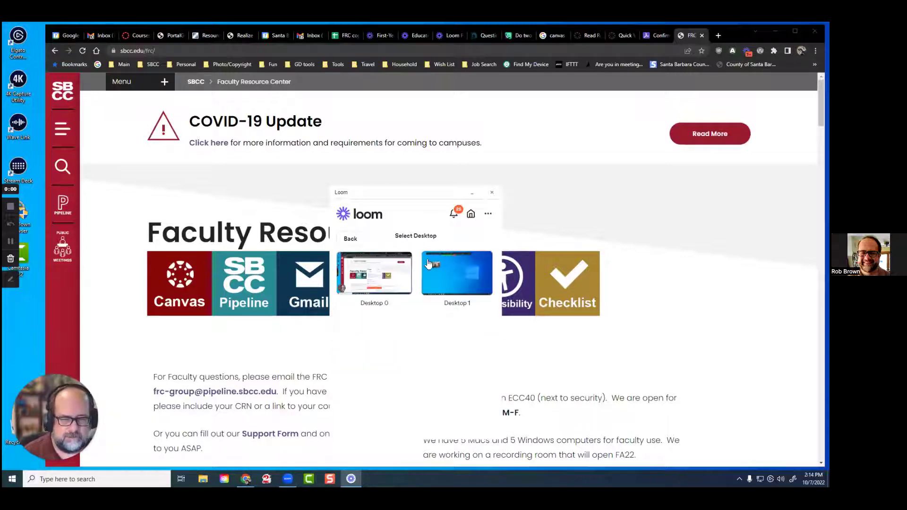
{"action": "left_click", "coordinate": [390, 284]}
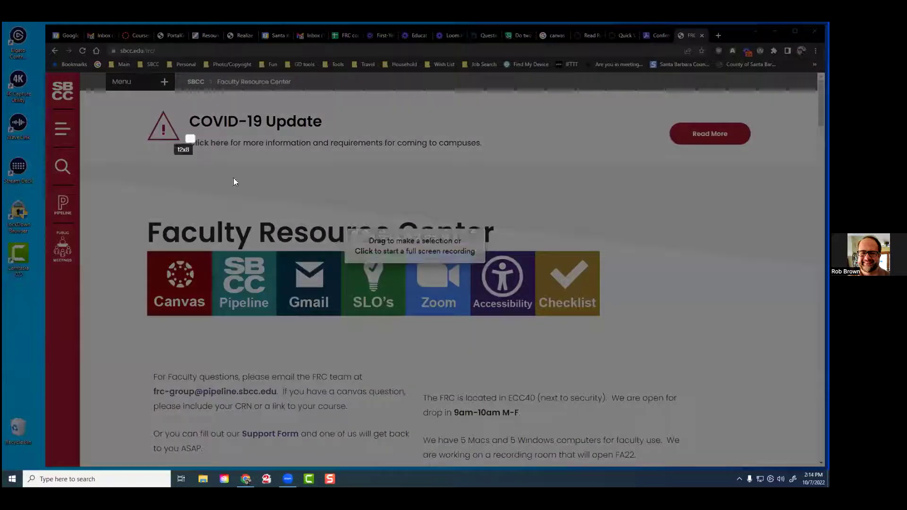
{"action": "left_click_drag", "start_coordinate": [188, 137], "coordinate": [643, 402]}
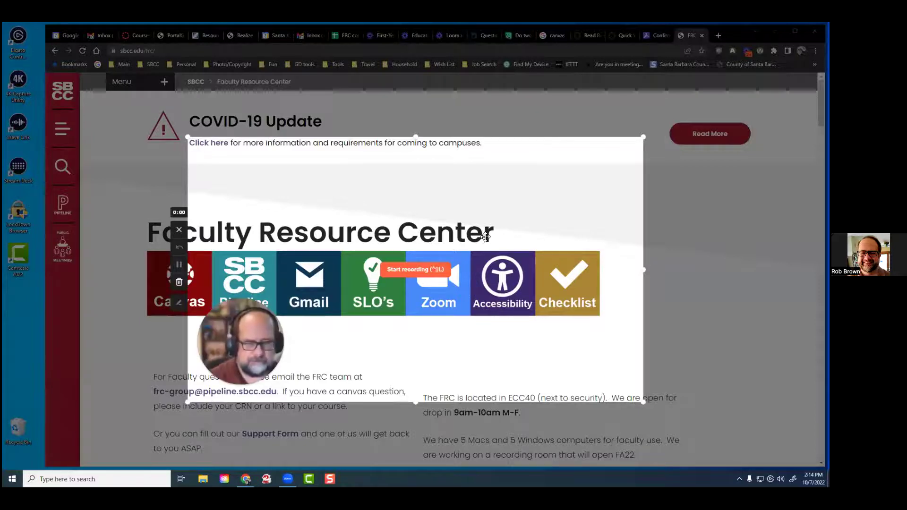
{"action": "key", "text": "Escape"}
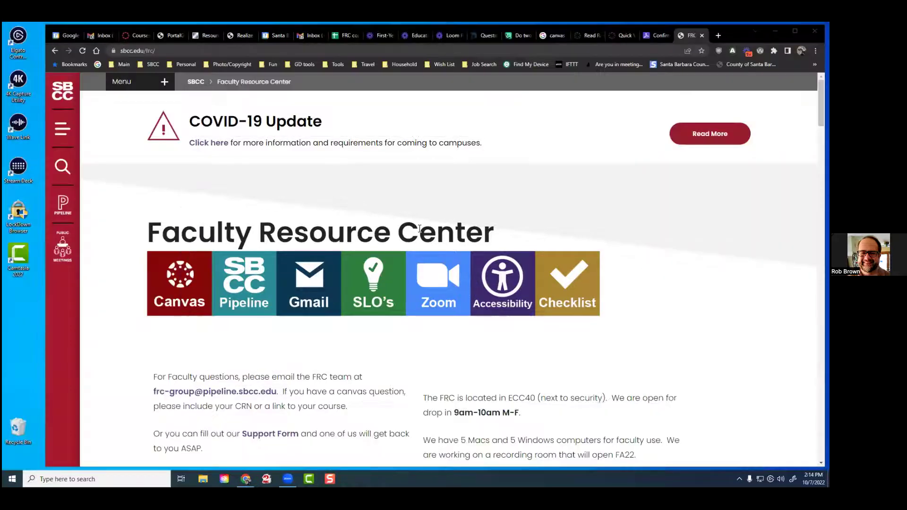
Search Windows for "loom" and launch the Loom app again
{"action": "left_click", "coordinate": [102, 479]}
{"action": "type", "text": "loom"}
{"action": "key", "text": "Return"}
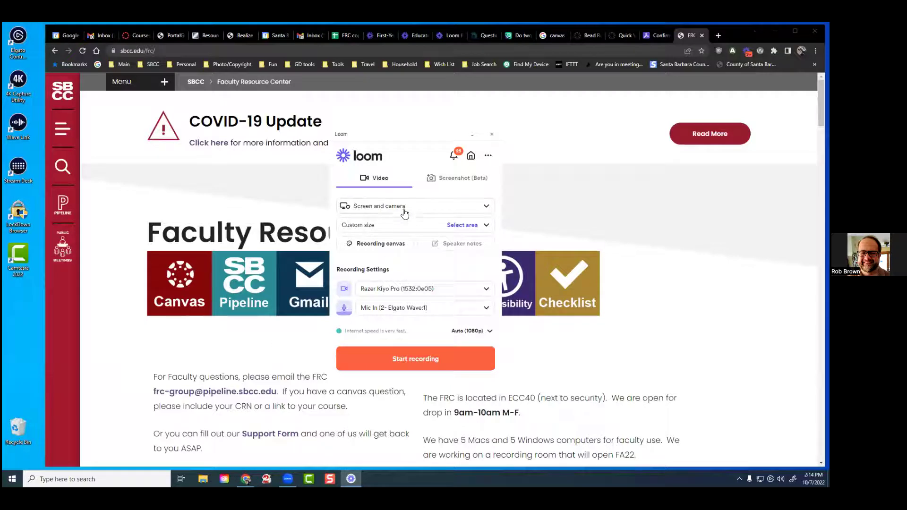
Set the capture area to Full screen and start the recording
{"action": "left_click", "coordinate": [407, 225]}
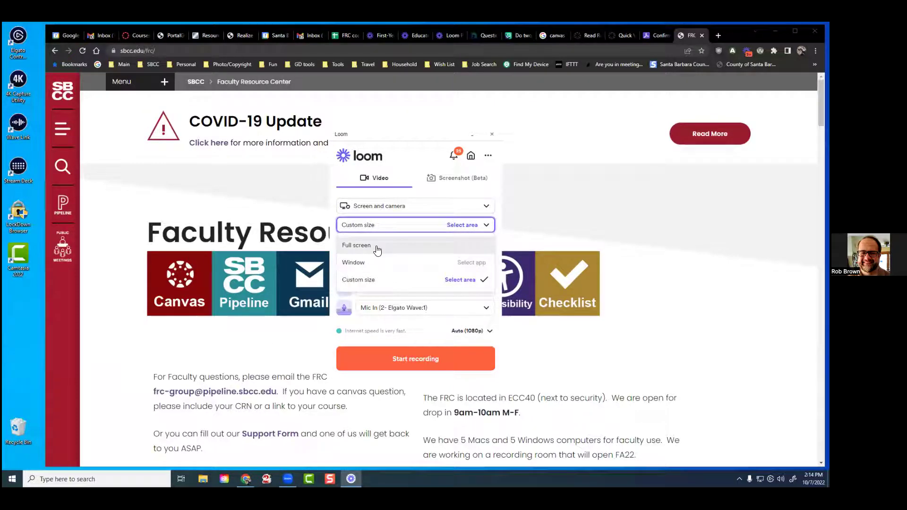
{"action": "left_click", "coordinate": [377, 247]}
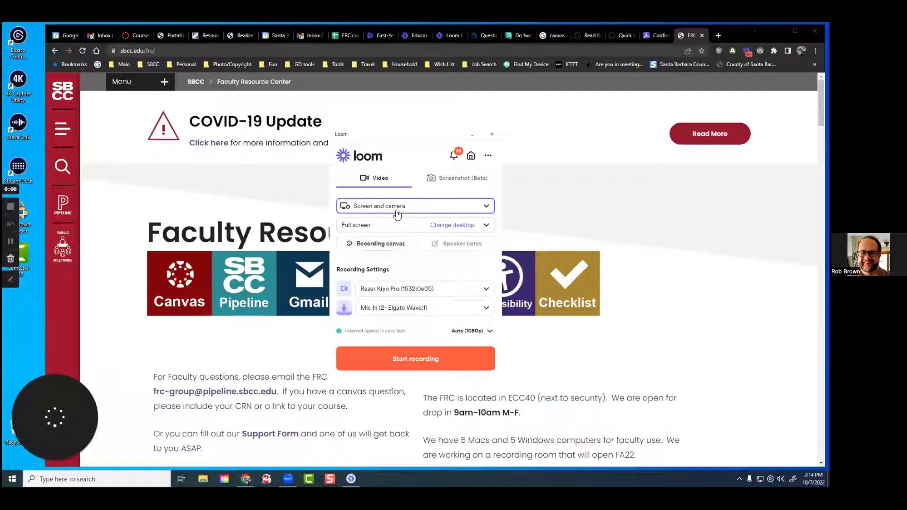
{"action": "left_click", "coordinate": [399, 361]}
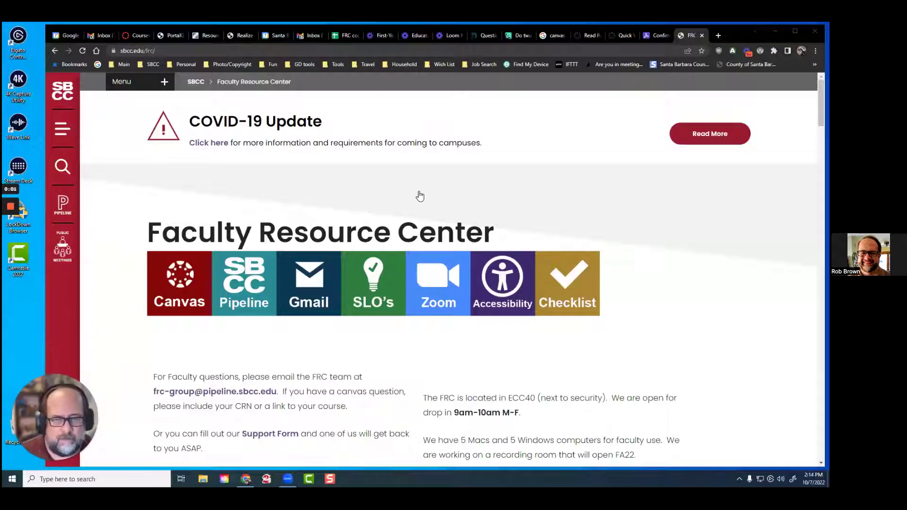
Open the Canvas help page from the Faculty Resource Center and follow its Canvas Guide for Instructors link
{"action": "left_click", "coordinate": [374, 146]}
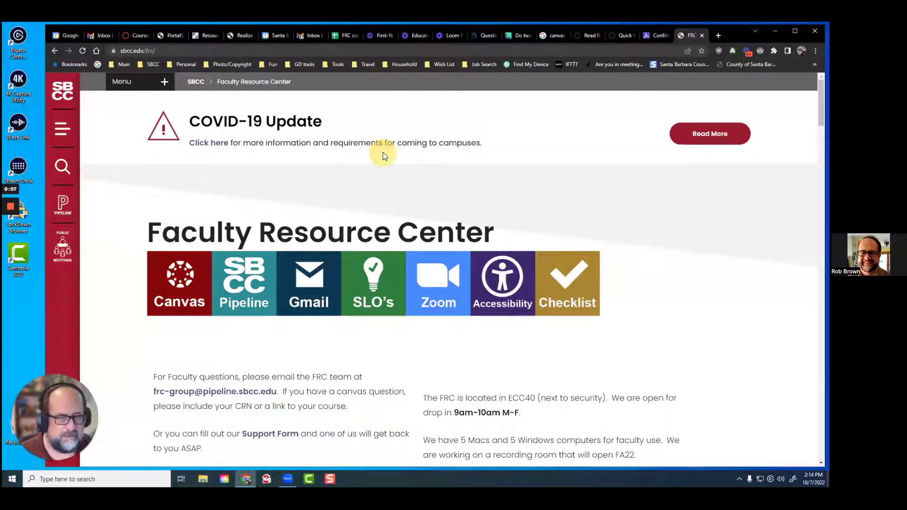
{"action": "left_click_drag", "start_coordinate": [383, 152], "coordinate": [377, 205]}
{"action": "mouse_move", "coordinate": [286, 189]}
{"action": "left_mouse_down"}
{"action": "mouse_move", "coordinate": [421, 206]}
{"action": "mouse_move", "coordinate": [289, 184]}
{"action": "left_mouse_up"}
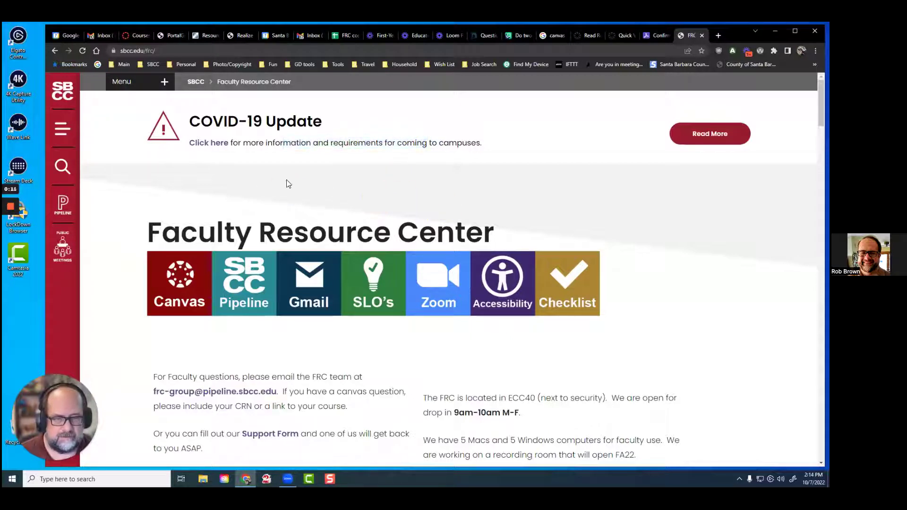
{"action": "left_click", "coordinate": [174, 285]}
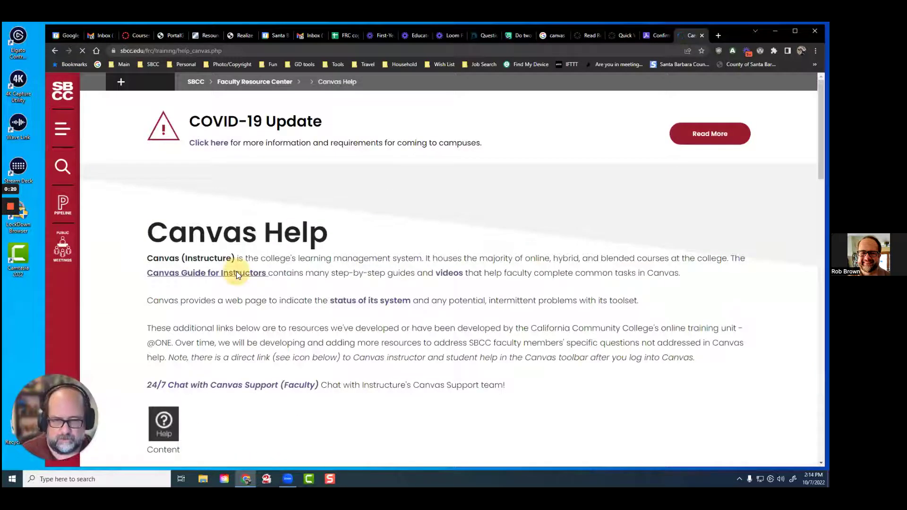
{"action": "left_click", "coordinate": [236, 271]}
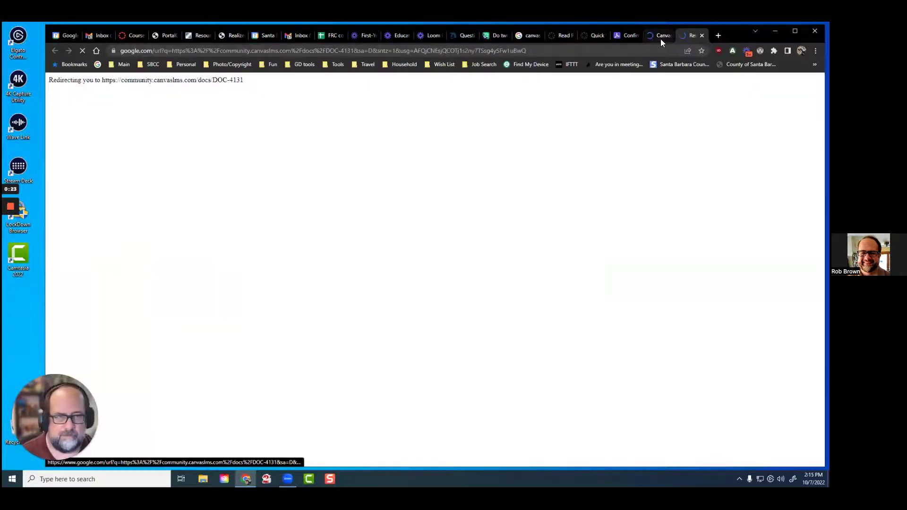
Revisit the Canvas Help page, close the redirecting Canvas guide tab, and return to the Faculty Resource Center page
{"action": "left_click", "coordinate": [661, 38]}
{"action": "left_click", "coordinate": [446, 161]}
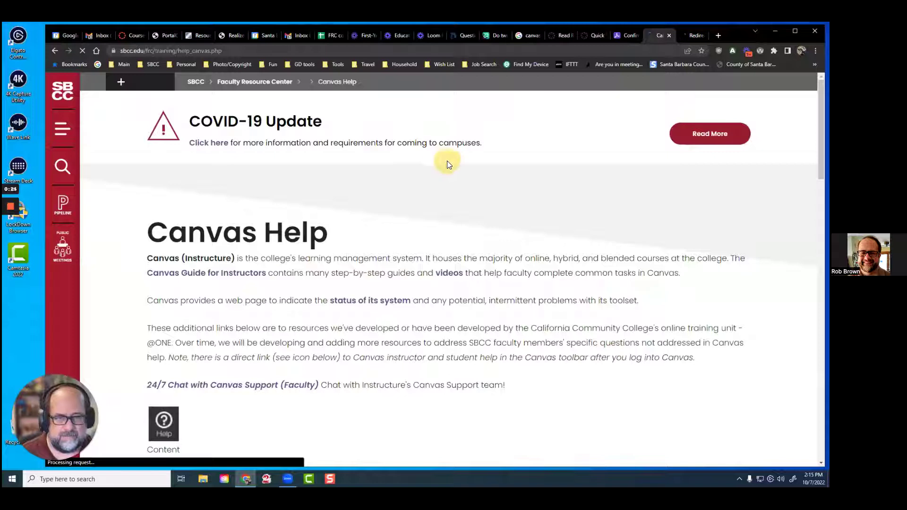
{"action": "left_click", "coordinate": [699, 35]}
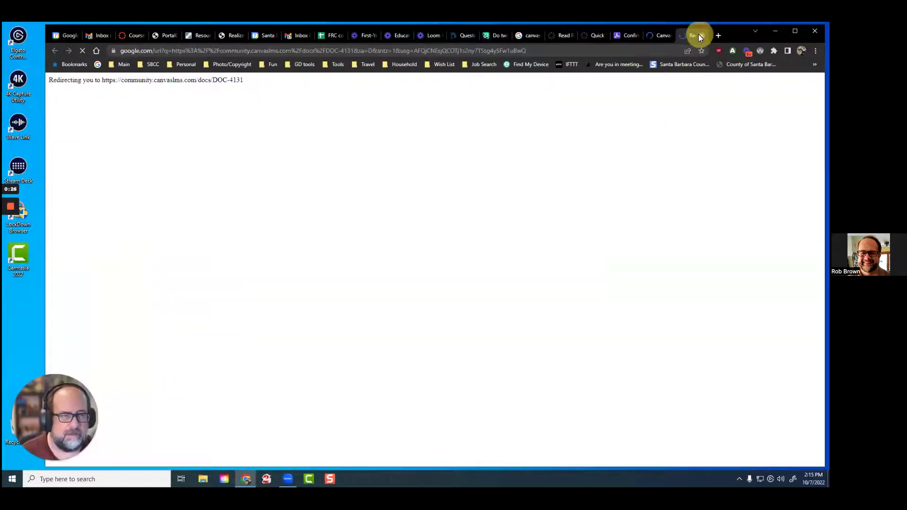
{"action": "left_click", "coordinate": [702, 35]}
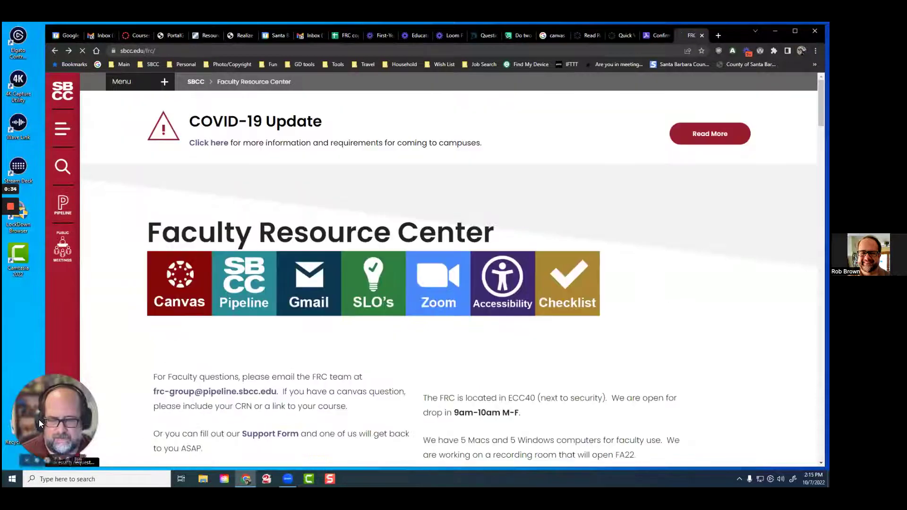
Try the larger camera bubble over the Faculty Resource Center heading, and restore it small in the desktop's lower-left corner
{"action": "mouse_move", "coordinate": [46, 463]}
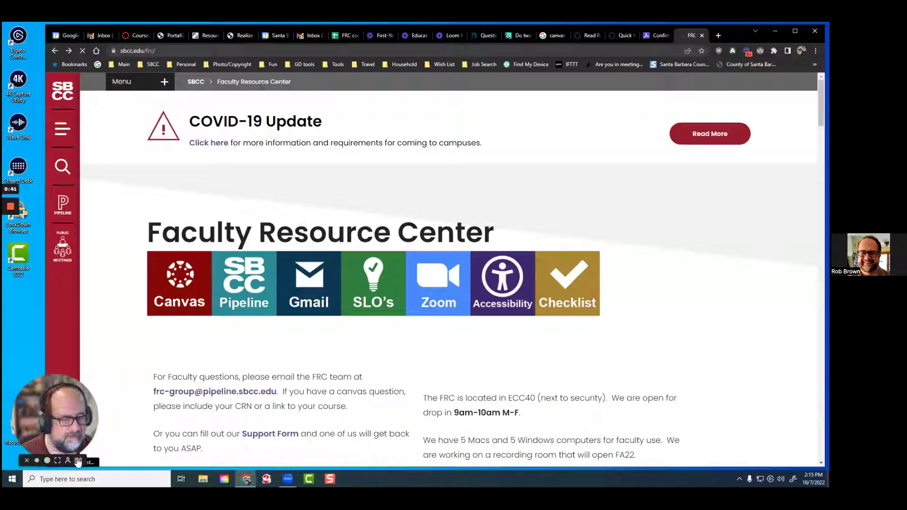
{"action": "left_click", "coordinate": [47, 461]}
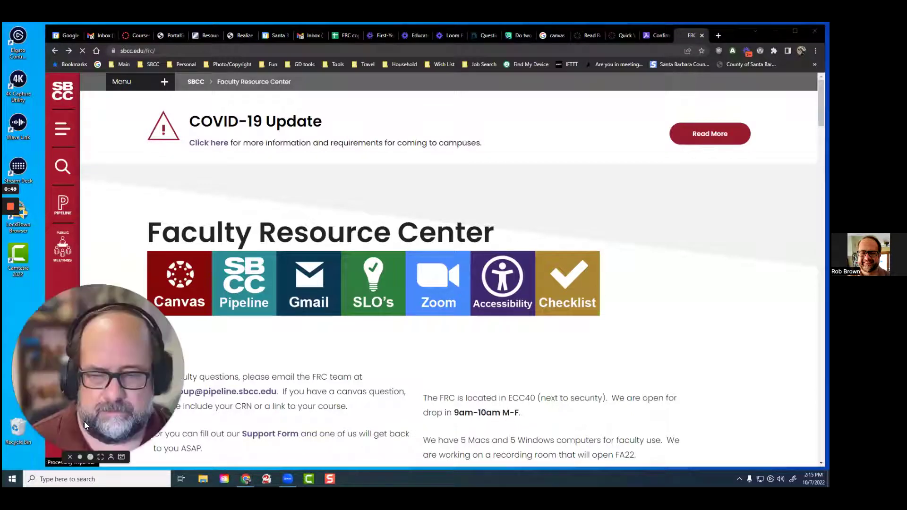
{"action": "left_click_drag", "start_coordinate": [132, 364], "coordinate": [431, 225]}
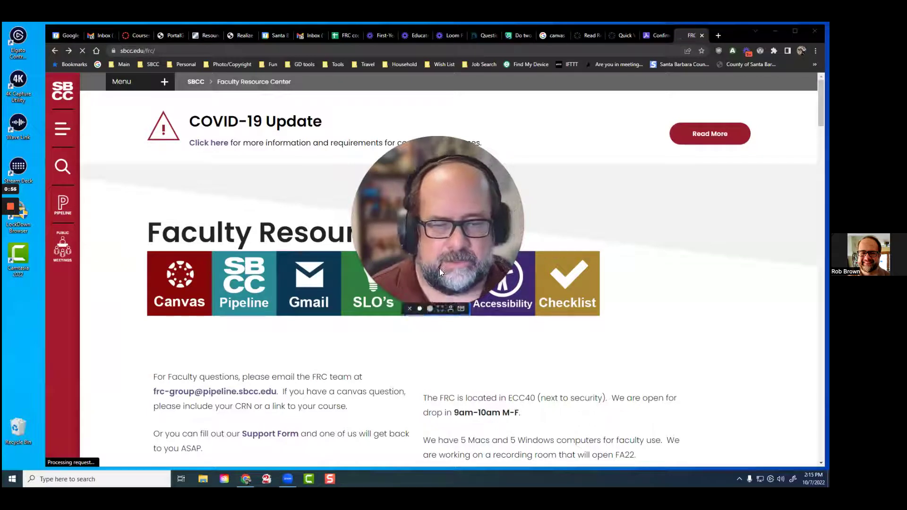
{"action": "left_click", "coordinate": [411, 310]}
{"action": "left_click_drag", "start_coordinate": [385, 257], "coordinate": [43, 403]}
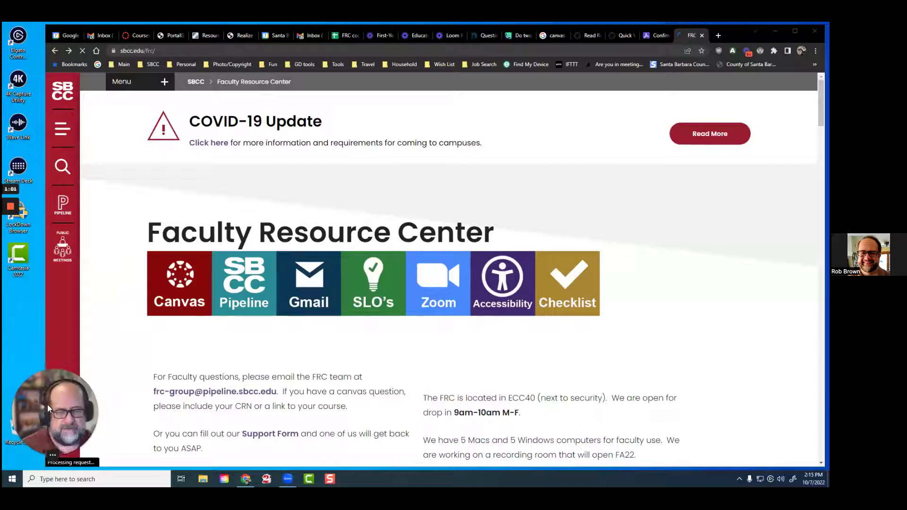
Try the full-screen camera view and switch back to the small camera bubble
{"action": "mouse_move", "coordinate": [46, 457]}
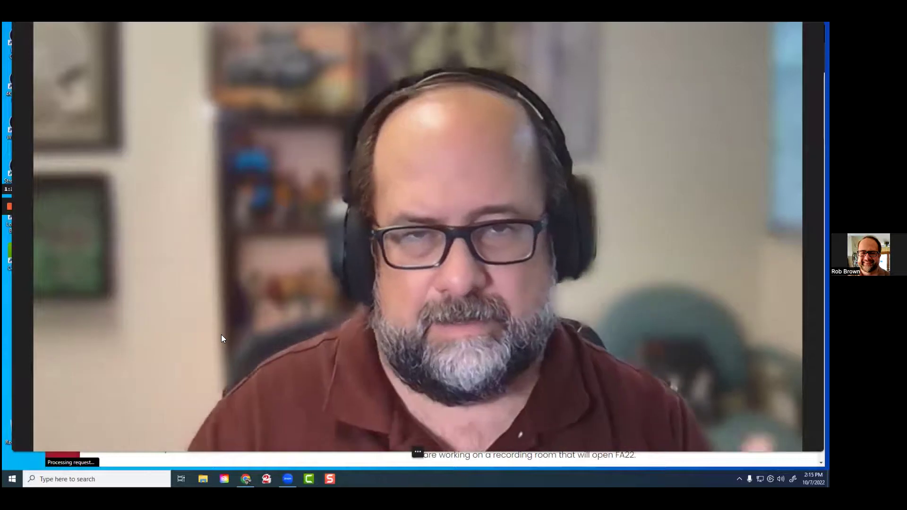
{"action": "mouse_move", "coordinate": [402, 451]}
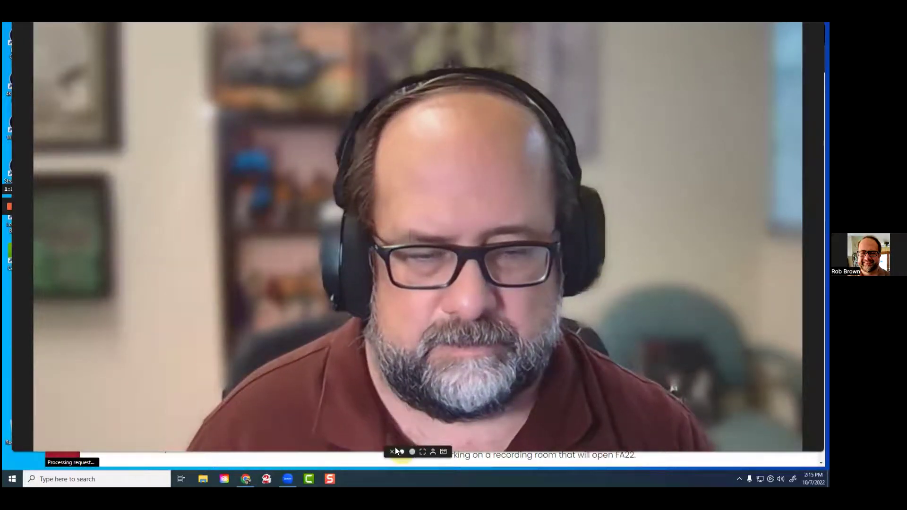
{"action": "left_click", "coordinate": [397, 449]}
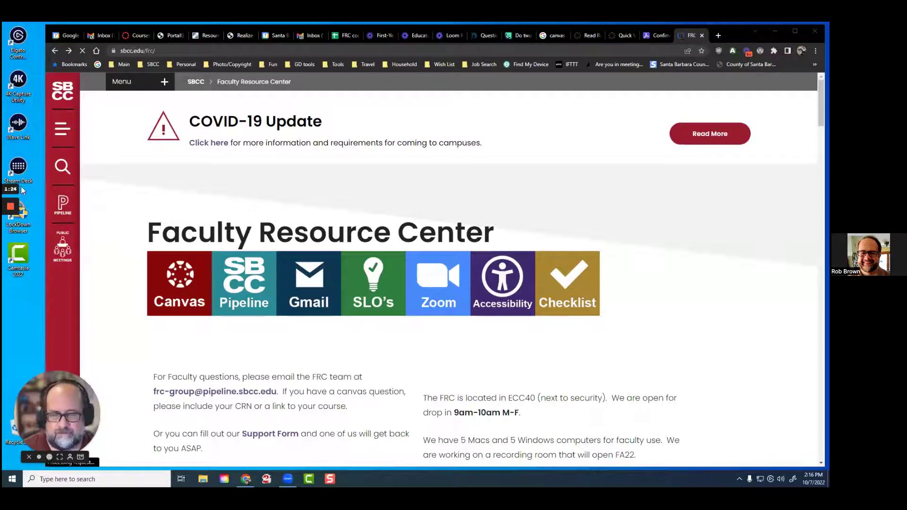
{"action": "mouse_move", "coordinate": [5, 205]}
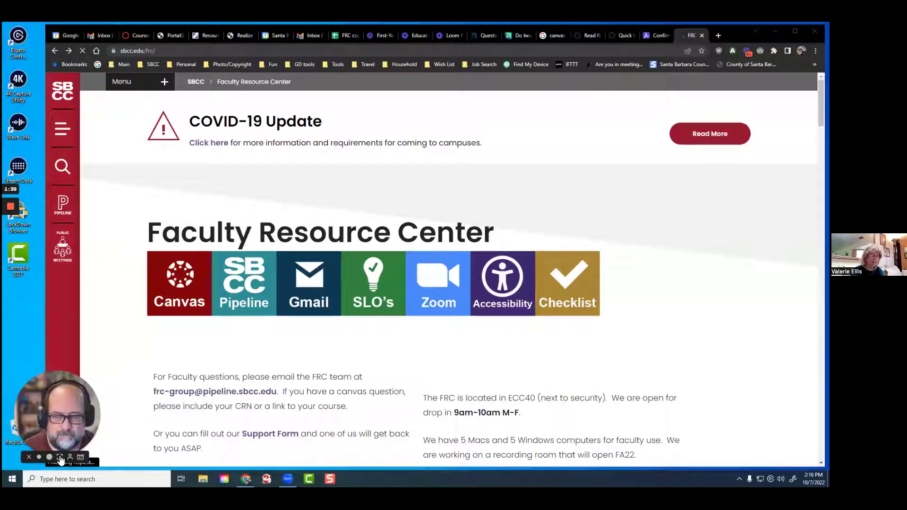
Move the camera bubble to the start of the Faculty Resource Center heading and switch to the profile photo and back to live video
{"action": "left_click_drag", "start_coordinate": [97, 346], "coordinate": [163, 202]}
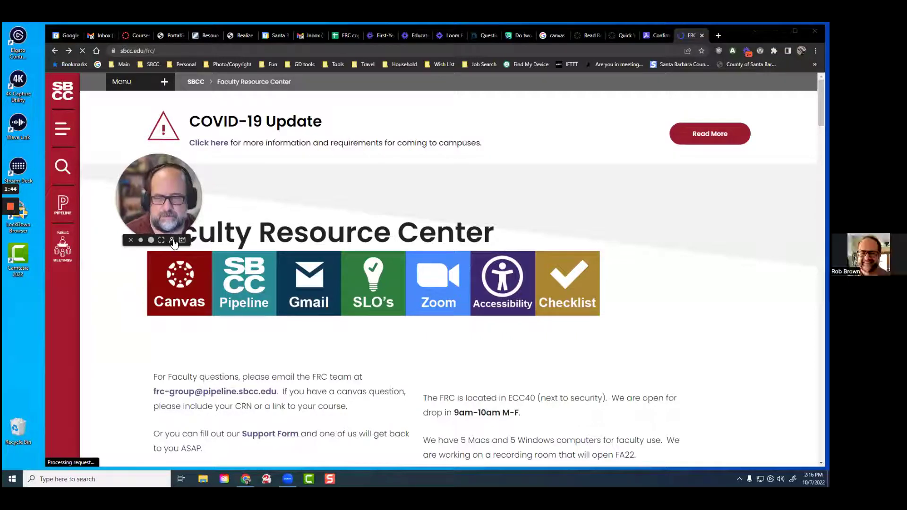
{"action": "left_click", "coordinate": [172, 240]}
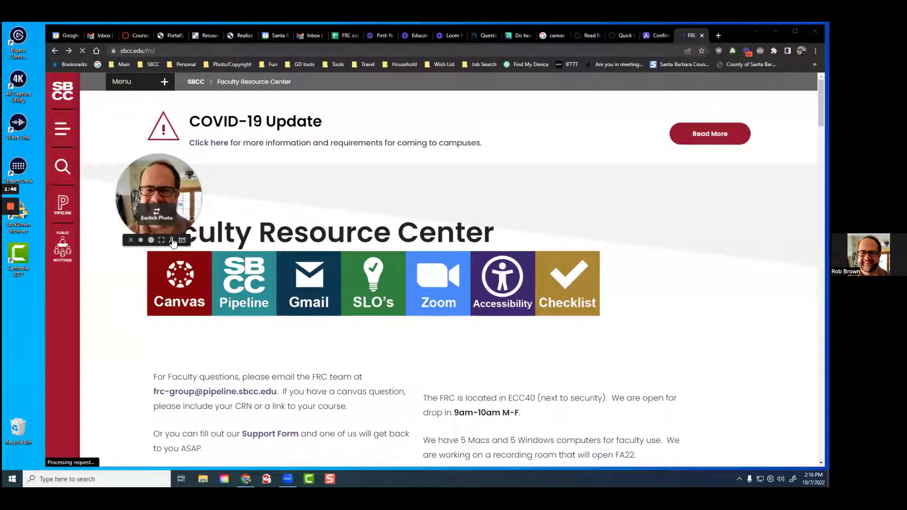
{"action": "left_click", "coordinate": [172, 241]}
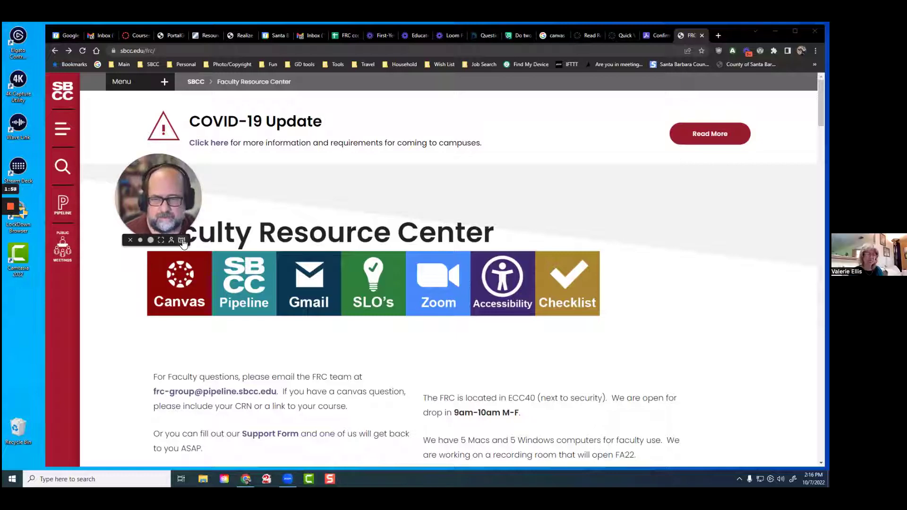
Preview the Fall Foliage camera frame in Cam effects and set the frame back to None
{"action": "left_click", "coordinate": [182, 239]}
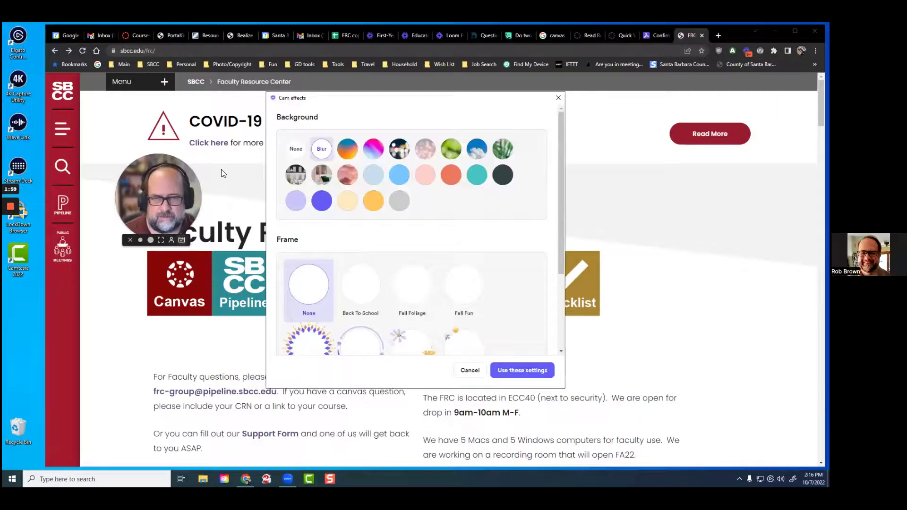
{"action": "left_click", "coordinate": [412, 286]}
{"action": "left_click", "coordinate": [323, 287]}
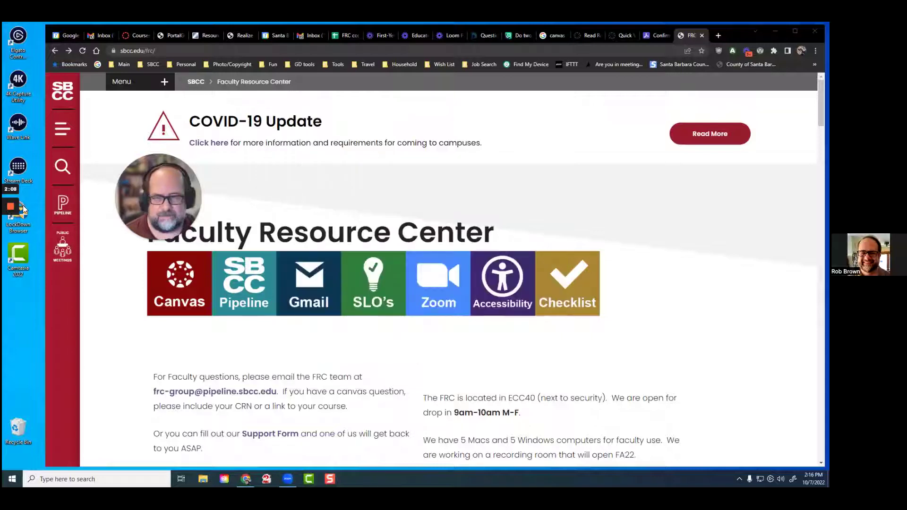
Preview the dark bokeh lights and None camera backgrounds in Cam effects, and set the background back to Blur
{"action": "mouse_move", "coordinate": [184, 242]}
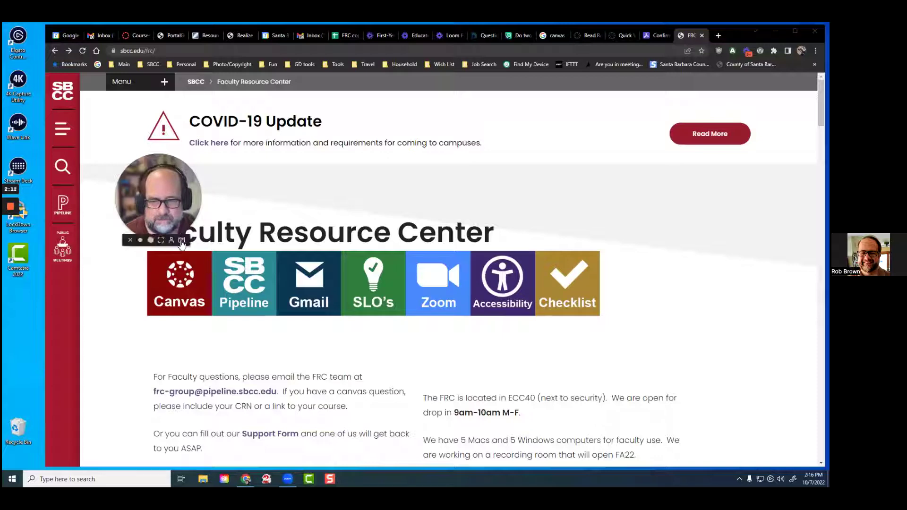
{"action": "left_click", "coordinate": [182, 241]}
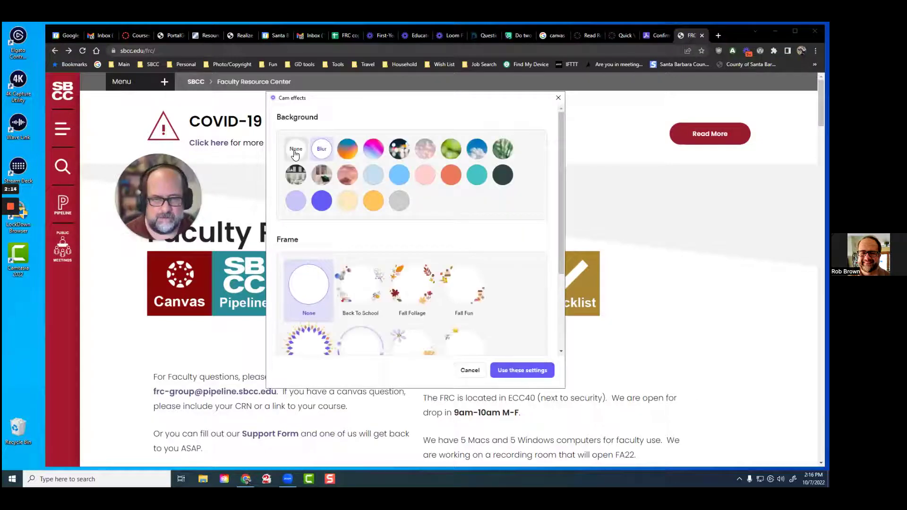
{"action": "left_click", "coordinate": [321, 152]}
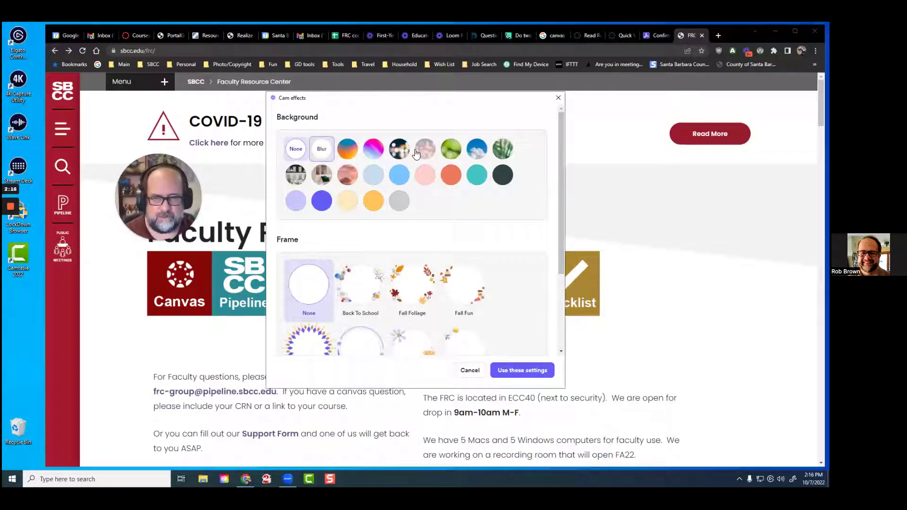
{"action": "left_click", "coordinate": [406, 151]}
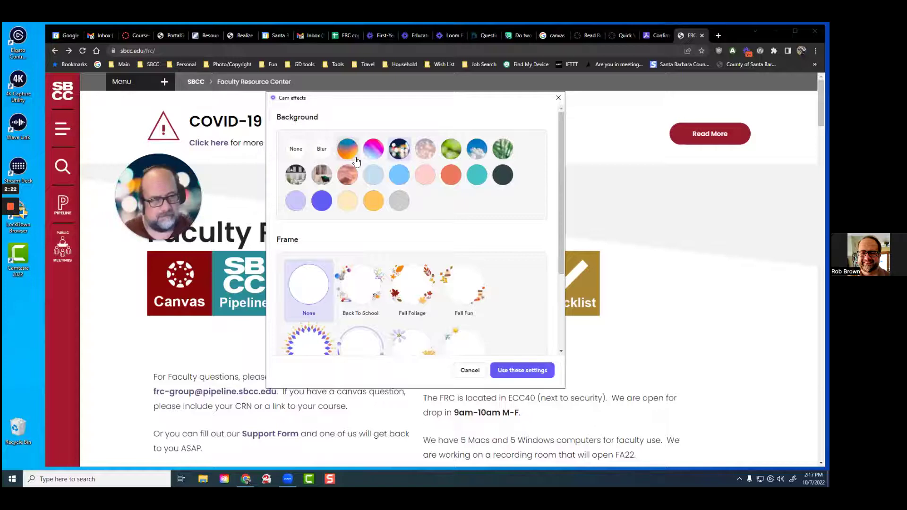
{"action": "left_click", "coordinate": [320, 151]}
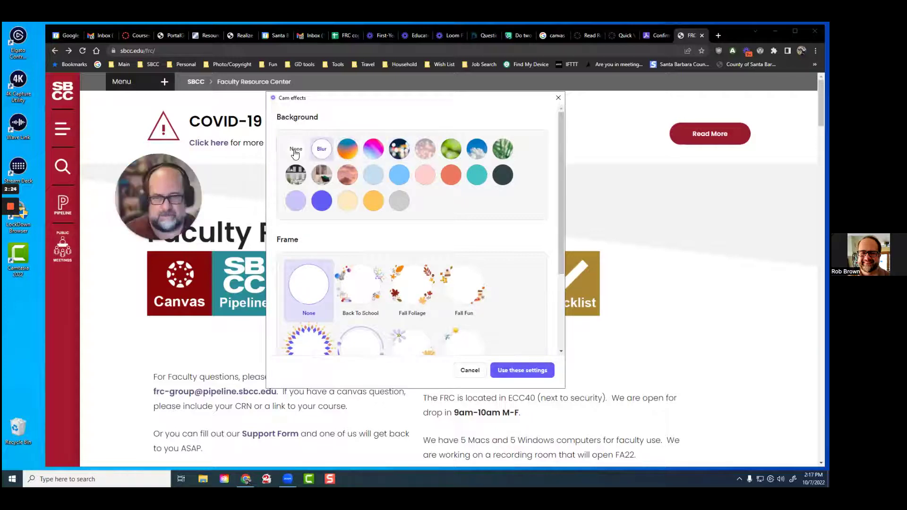
{"action": "left_click", "coordinate": [295, 152]}
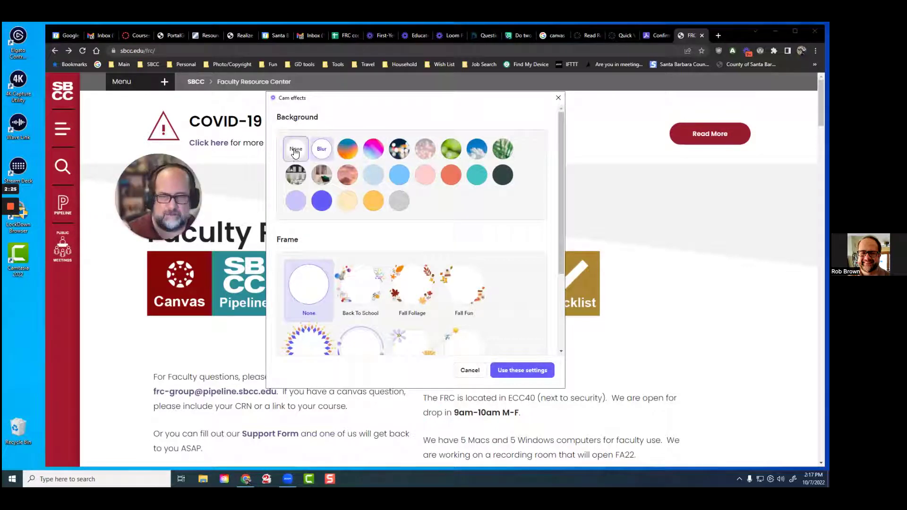
{"action": "left_click", "coordinate": [321, 148]}
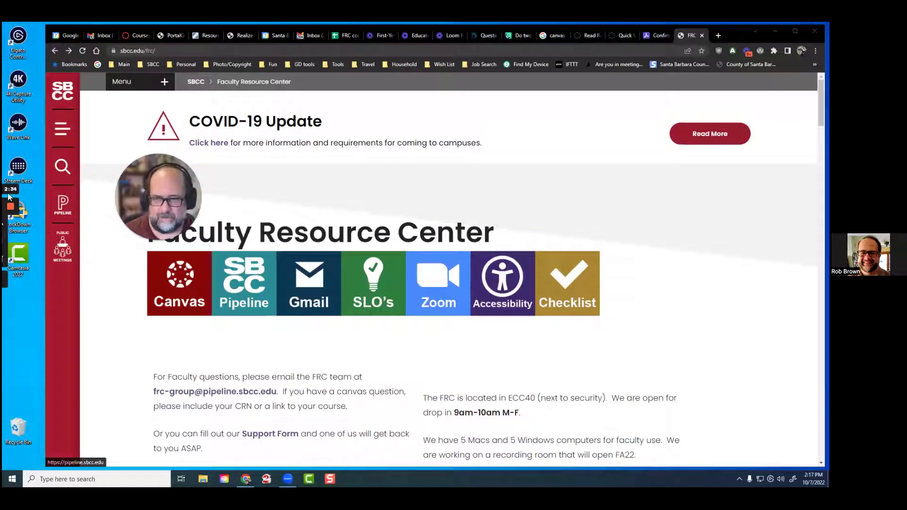
Pause the recording, move the camera bubble back to the desktop's lower-left corner, and resume recording
{"action": "mouse_move", "coordinate": [12, 232]}
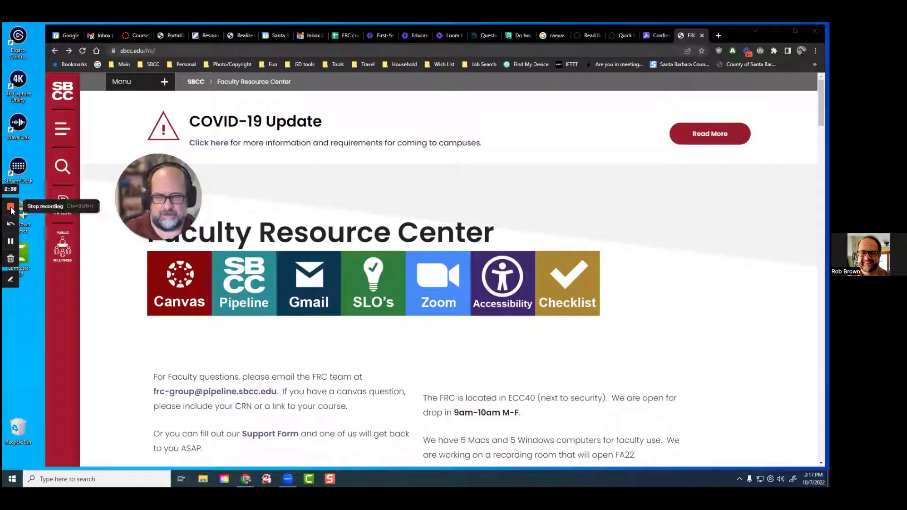
{"action": "left_click", "coordinate": [11, 242]}
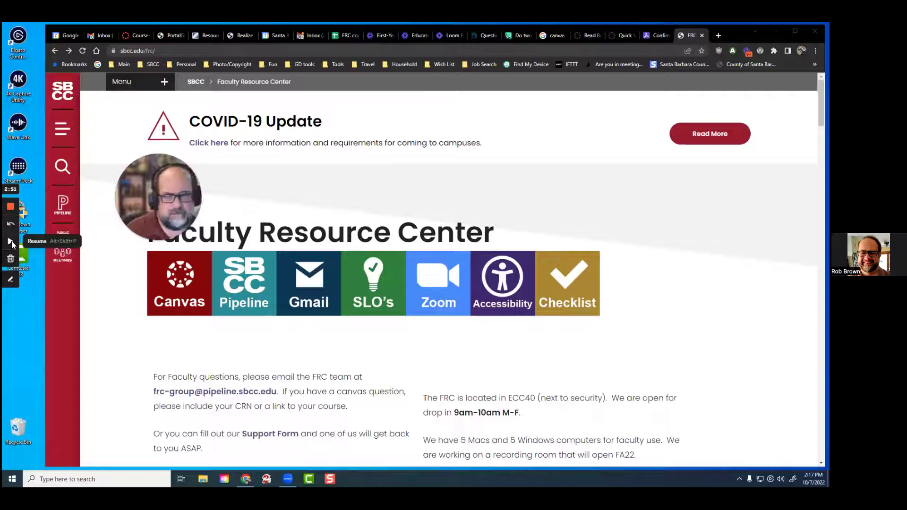
{"action": "left_click_drag", "start_coordinate": [150, 217], "coordinate": [44, 403]}
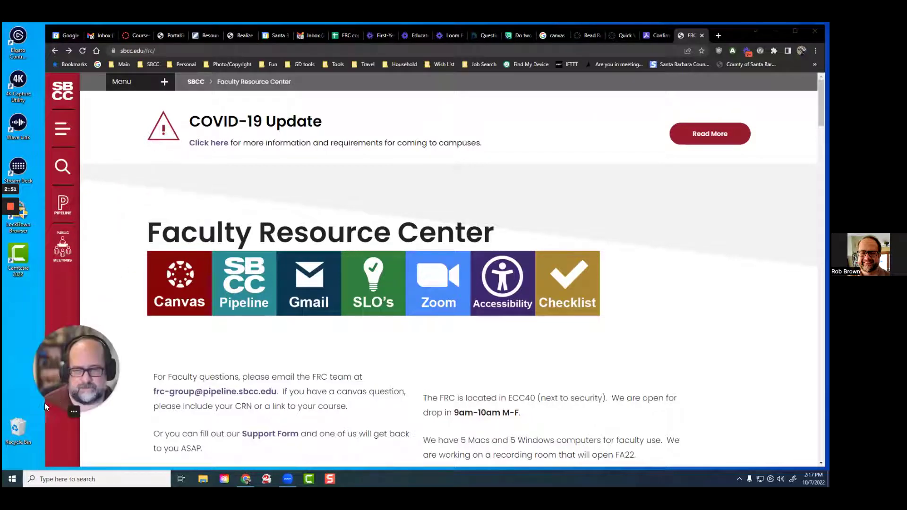
{"action": "mouse_move", "coordinate": [15, 210]}
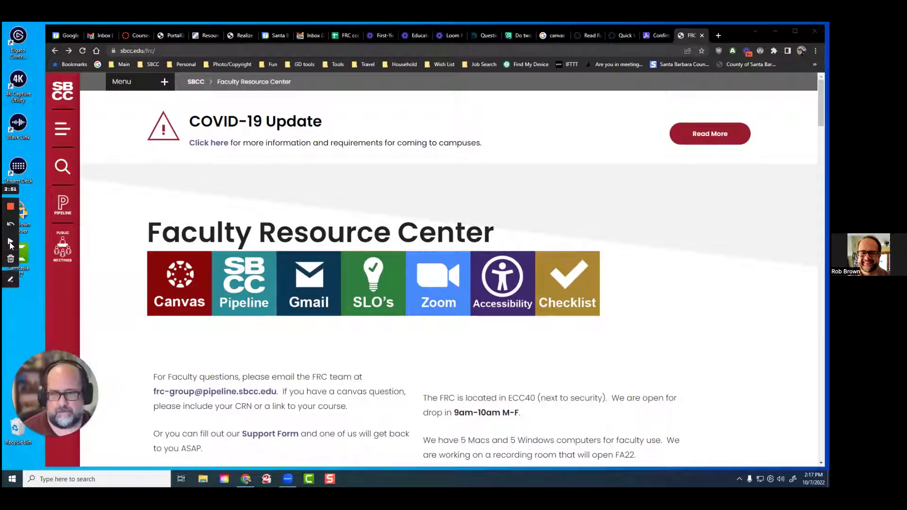
{"action": "left_click", "coordinate": [10, 243]}
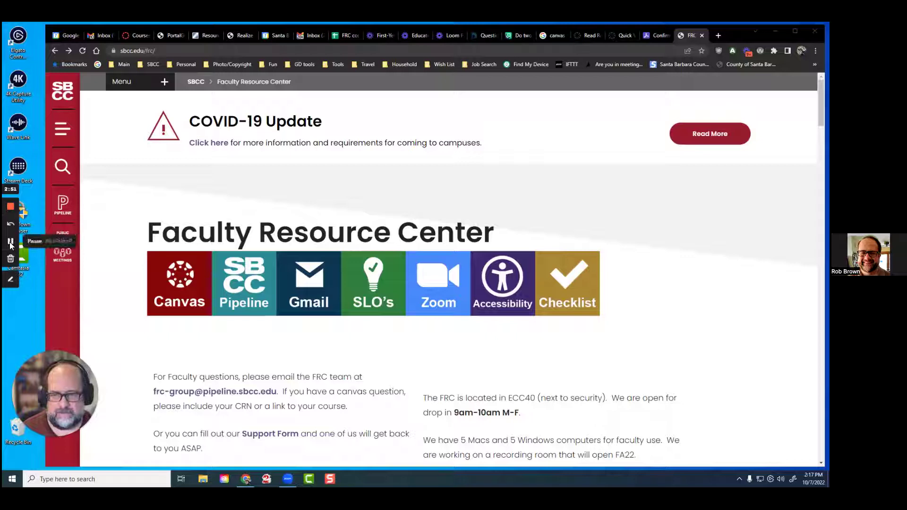
Draw a red freehand loop around the end of the Faculty Resource Center heading with Loom's drawing tool and finish drawing
{"action": "left_click", "coordinate": [11, 282]}
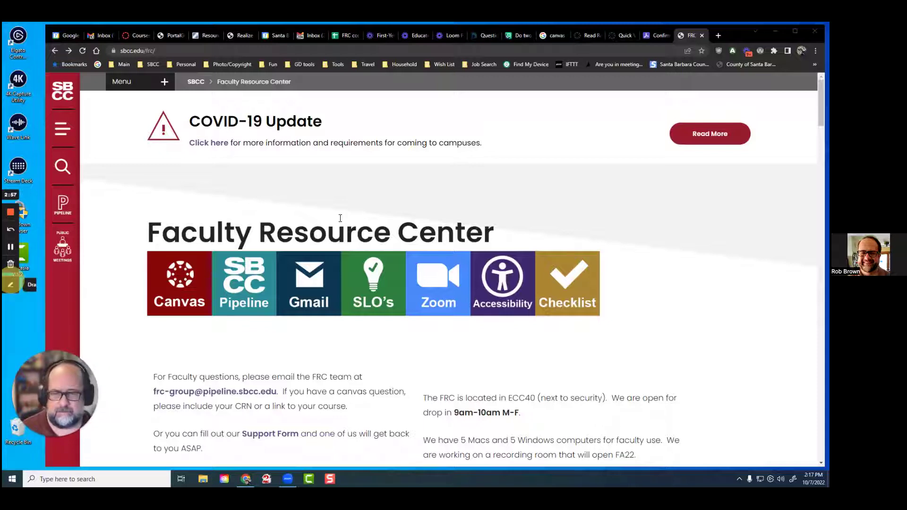
{"action": "left_click_drag", "start_coordinate": [341, 216], "coordinate": [367, 204]}
{"action": "left_click", "coordinate": [367, 204]}
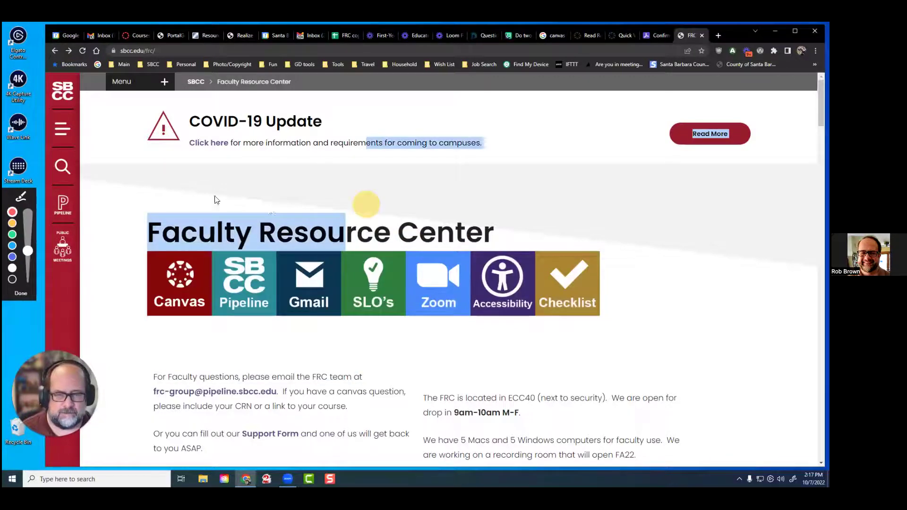
{"action": "left_click", "coordinate": [12, 213]}
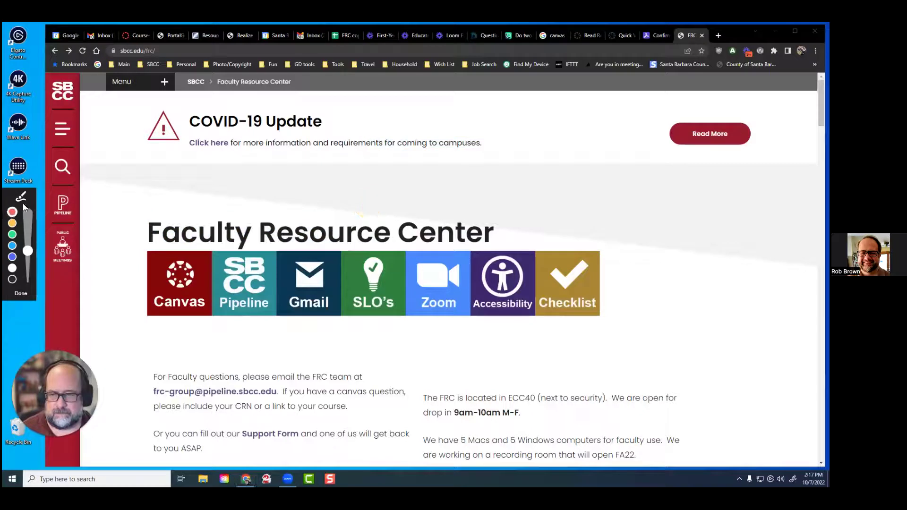
{"action": "mouse_move", "coordinate": [410, 204]}
{"action": "left_mouse_down"}
{"action": "mouse_move", "coordinate": [360, 206]}
{"action": "mouse_move", "coordinate": [543, 264]}
{"action": "mouse_move", "coordinate": [373, 189]}
{"action": "mouse_move", "coordinate": [357, 222]}
{"action": "left_mouse_up"}
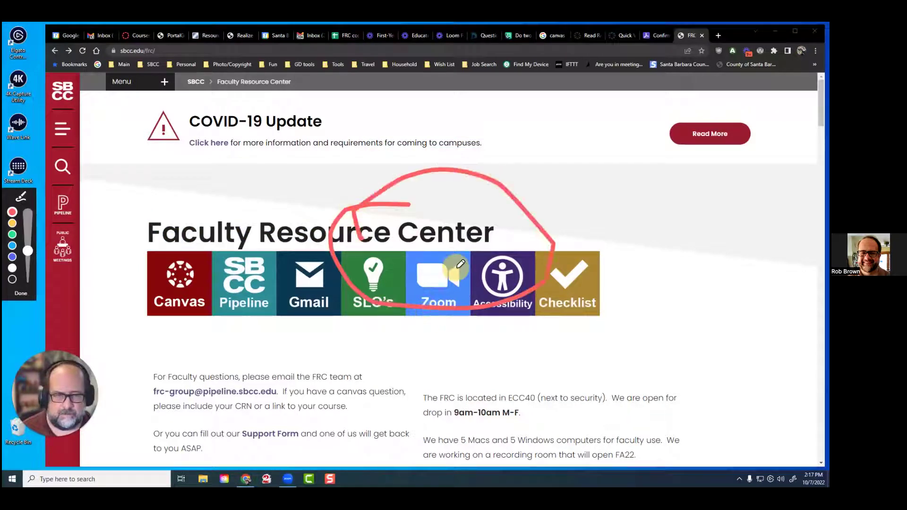
{"action": "left_click", "coordinate": [19, 295]}
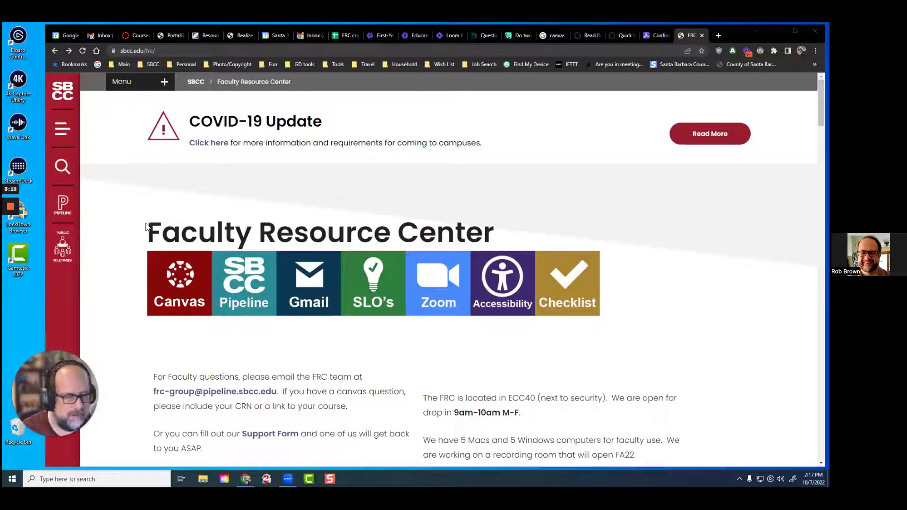
Stop the Loom recording and copy the share link of the finished video
{"action": "scroll", "coordinate": [101, 206], "scroll_direction": "down", "scroll_amount": 2}
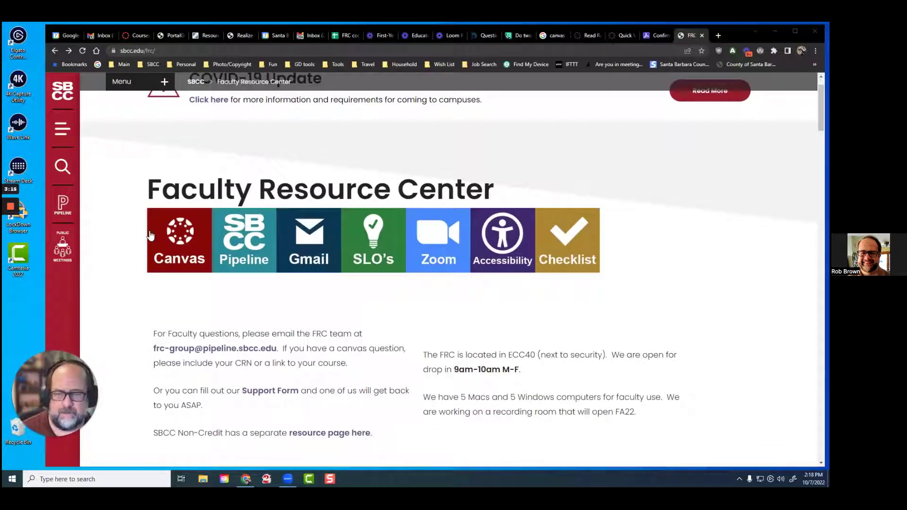
{"action": "mouse_move", "coordinate": [6, 211]}
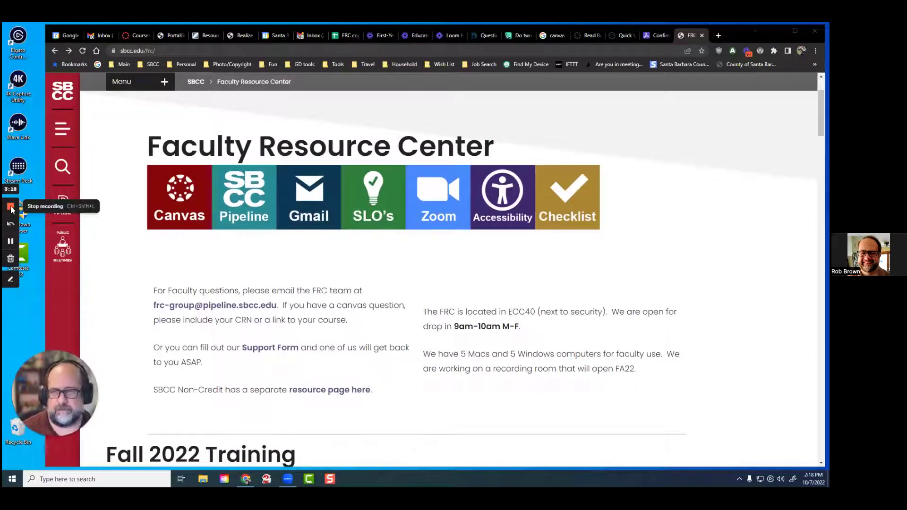
{"action": "left_click", "coordinate": [11, 207]}
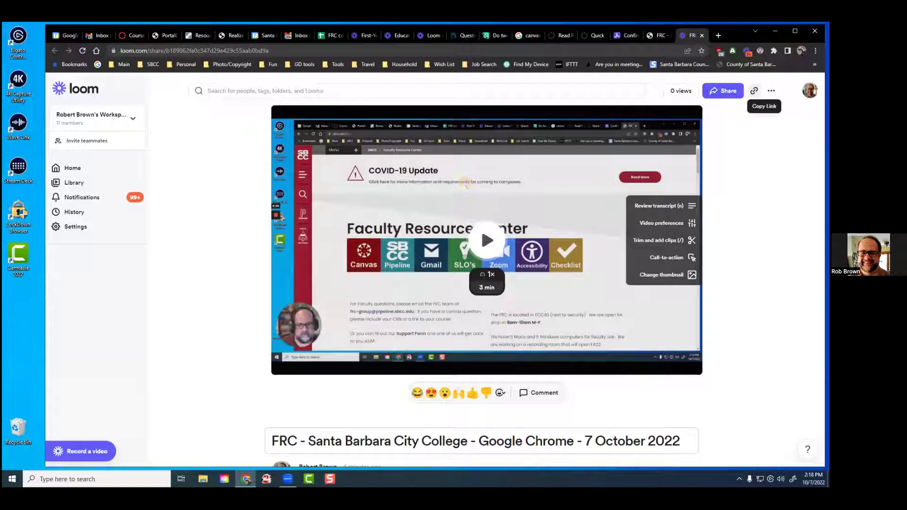
{"action": "left_click", "coordinate": [754, 90]}
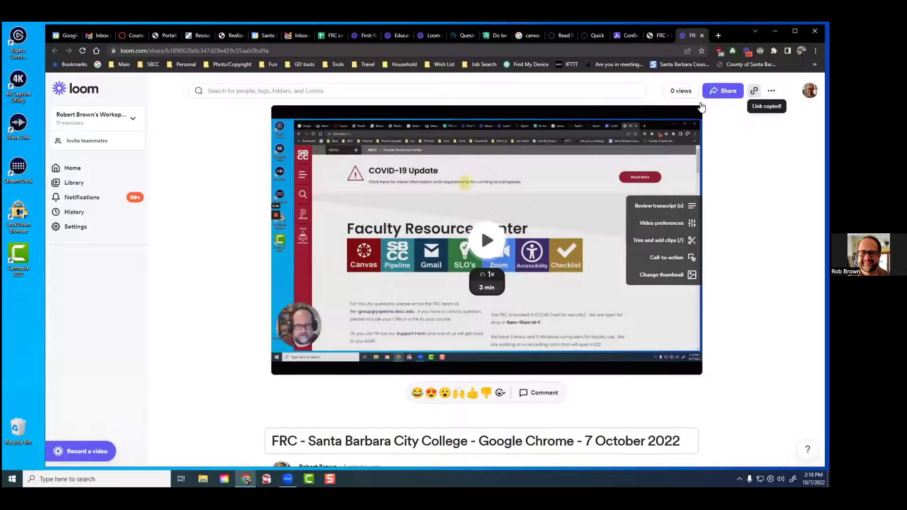
Switch to Gmail, compose a new message to a suggested contact, and paste the Loom video link into the body
{"action": "key", "text": "ctrl+8"}
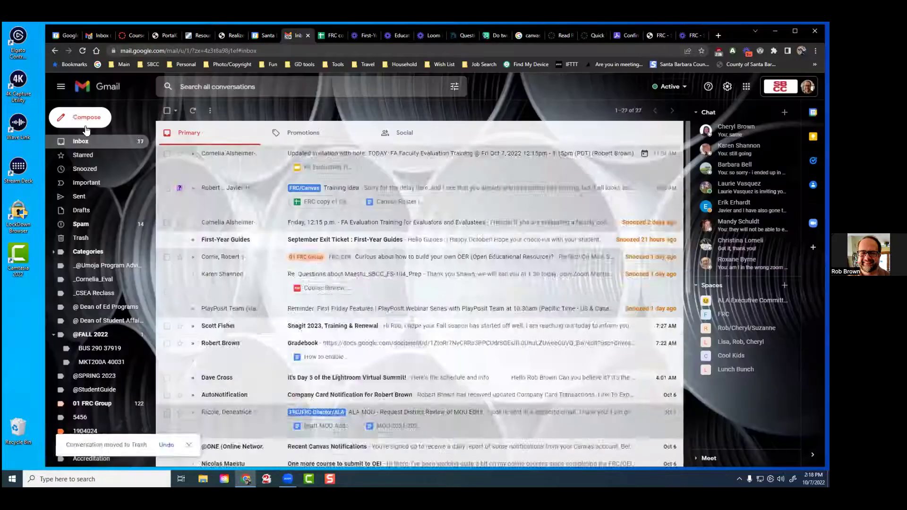
{"action": "type", "text": "c"}
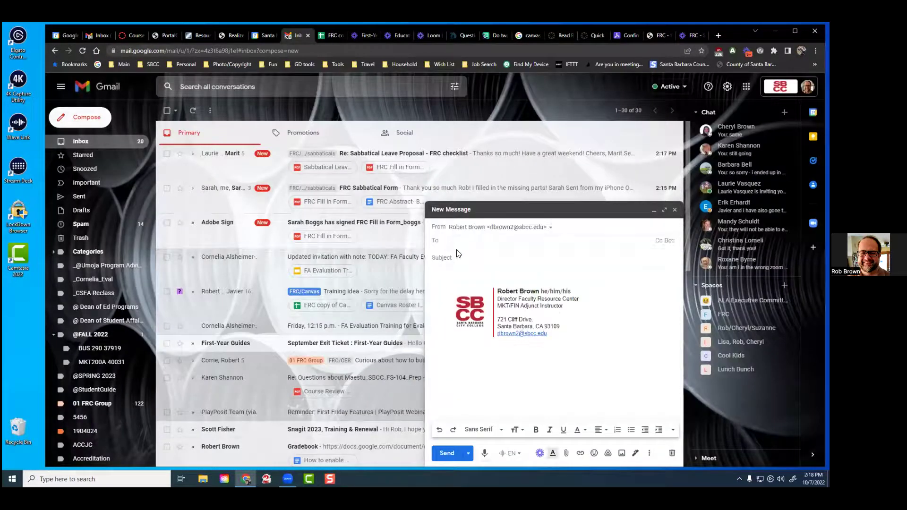
{"action": "type", "text": "val"}
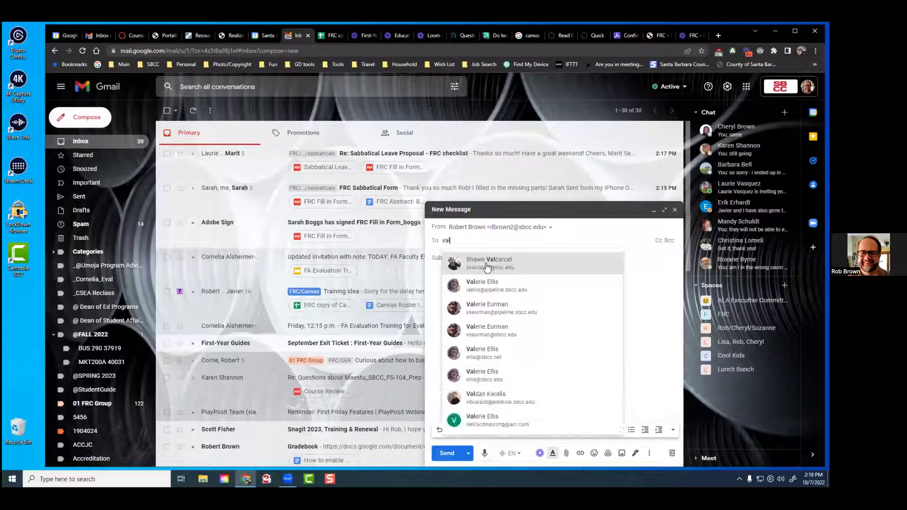
{"action": "left_click", "coordinate": [464, 280]}
{"action": "left_click", "coordinate": [462, 280]}
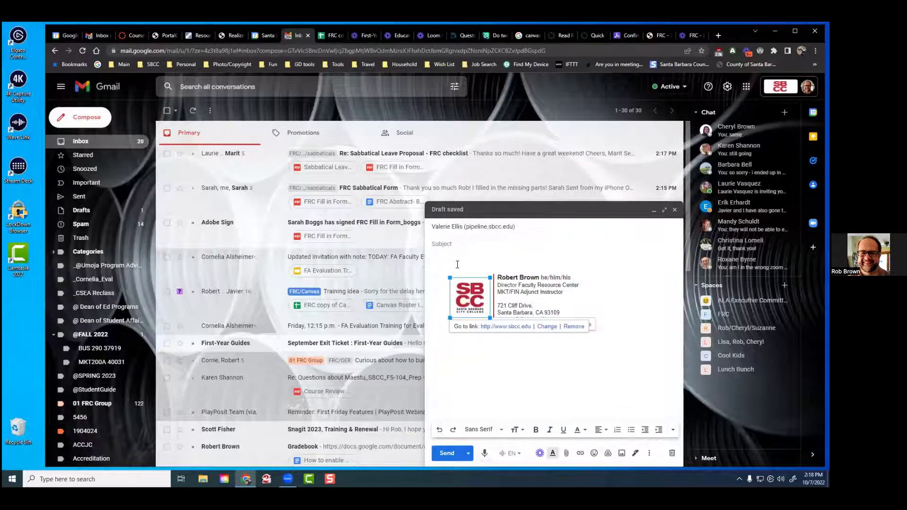
{"action": "left_click", "coordinate": [446, 263]}
{"action": "key", "text": "ctrl+v"}
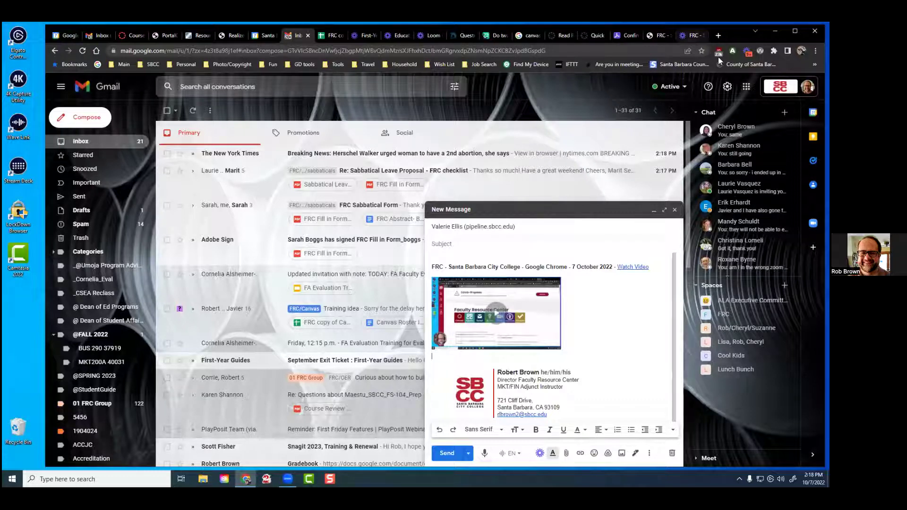
Switch to Canvas and open the Announcements page of the BUS-290-37919 course
{"action": "left_click", "coordinate": [692, 36]}
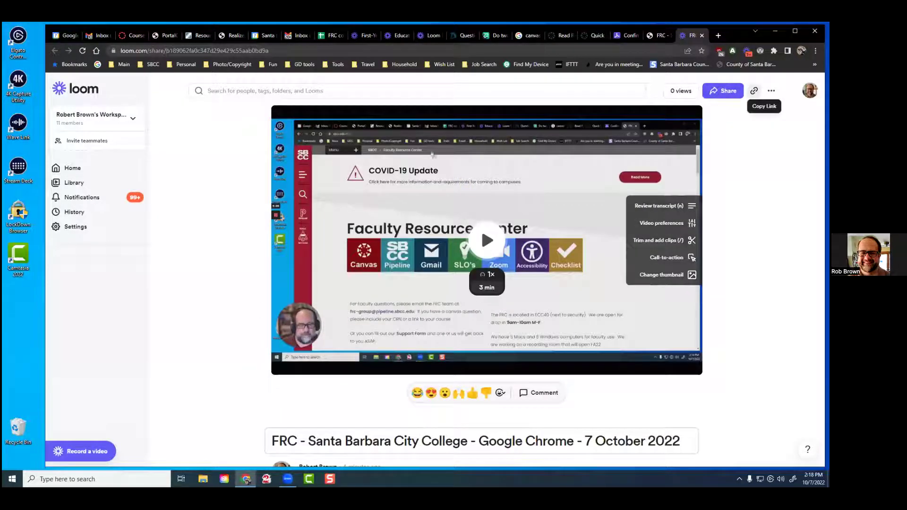
{"action": "left_click", "coordinate": [136, 38]}
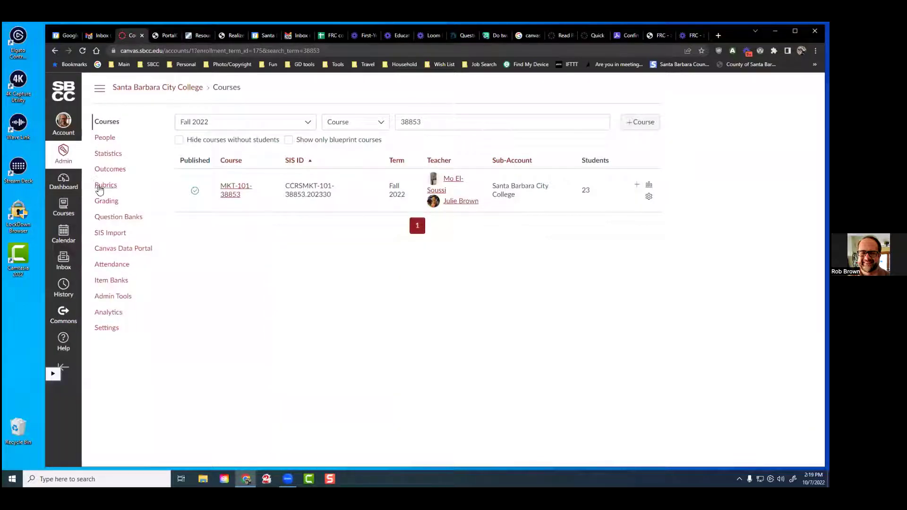
{"action": "left_click", "coordinate": [65, 188]}
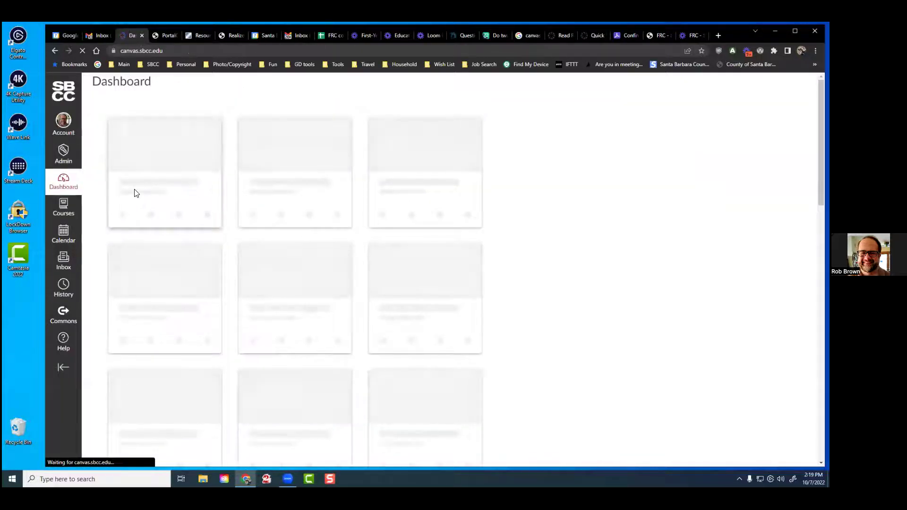
{"action": "left_click", "coordinate": [145, 215]}
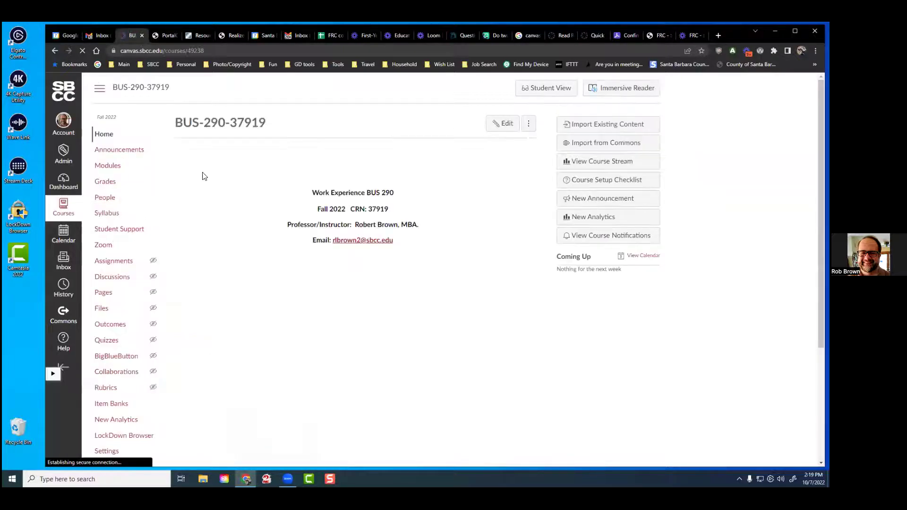
{"action": "left_click", "coordinate": [124, 152]}
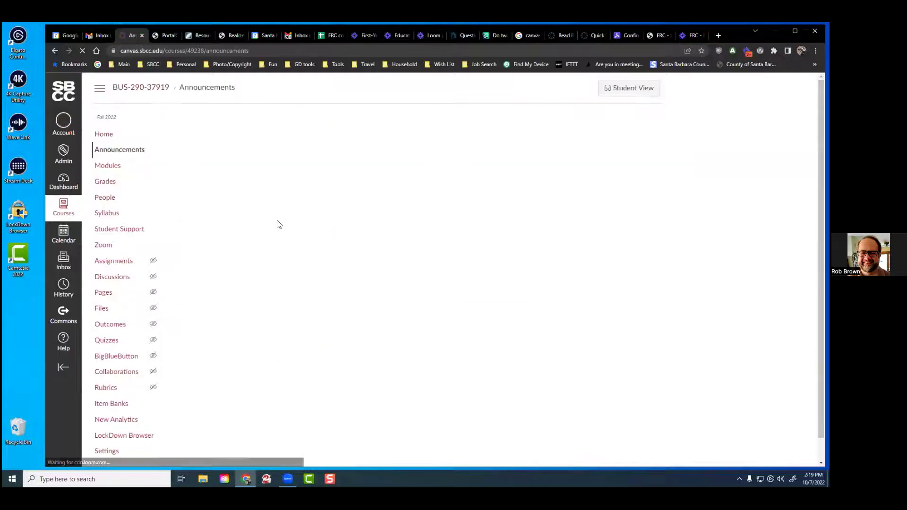
Start a new course announcement and paste the Loom video link into its body
{"action": "left_click", "coordinate": [629, 122]}
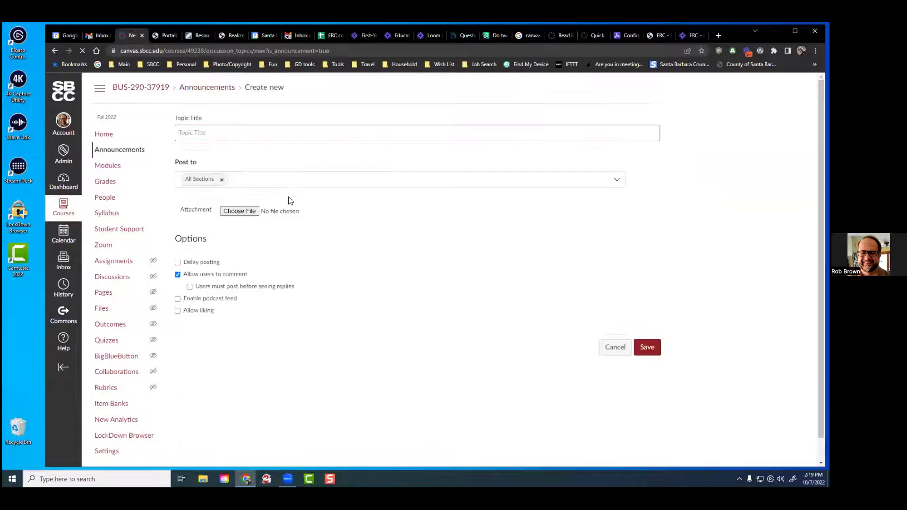
{"action": "left_click", "coordinate": [281, 201]}
{"action": "key", "text": "ctrl+v"}
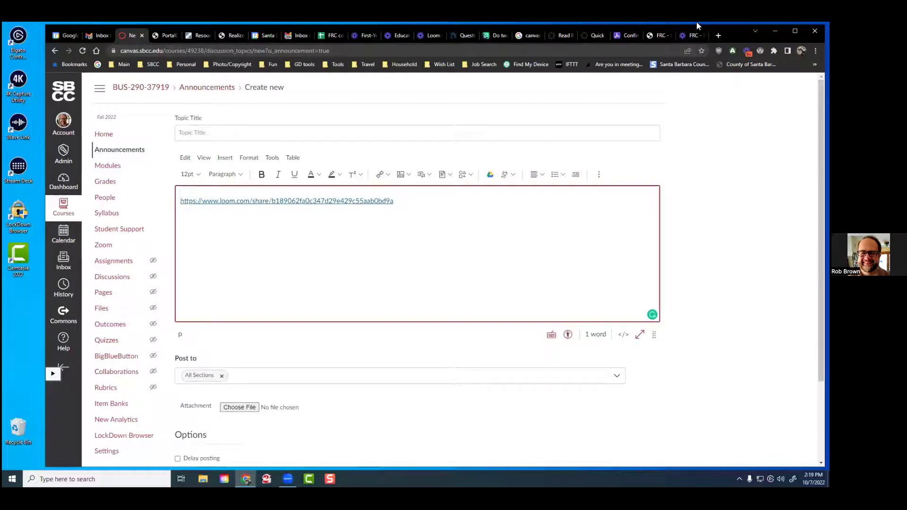
Return to the Loom video page and copy its responsive-size embed code from the sharing options
{"action": "left_click", "coordinate": [689, 36]}
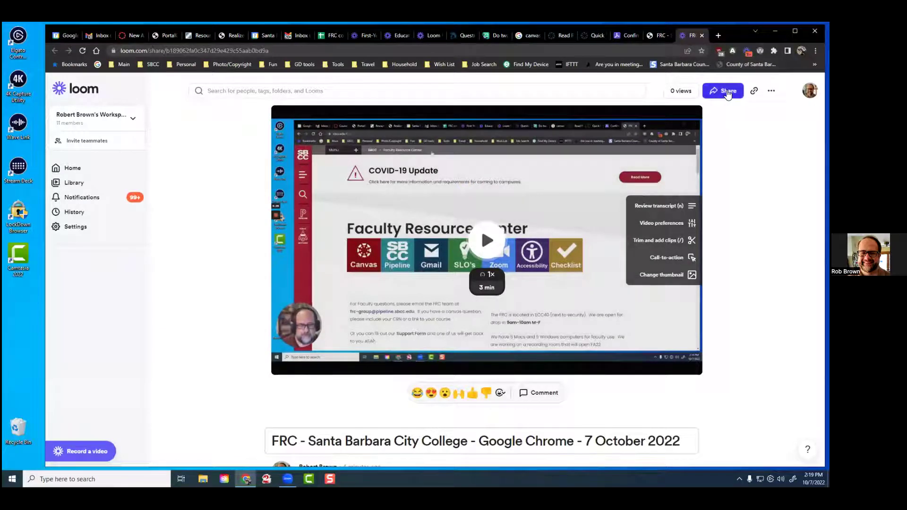
{"action": "left_click", "coordinate": [728, 93]}
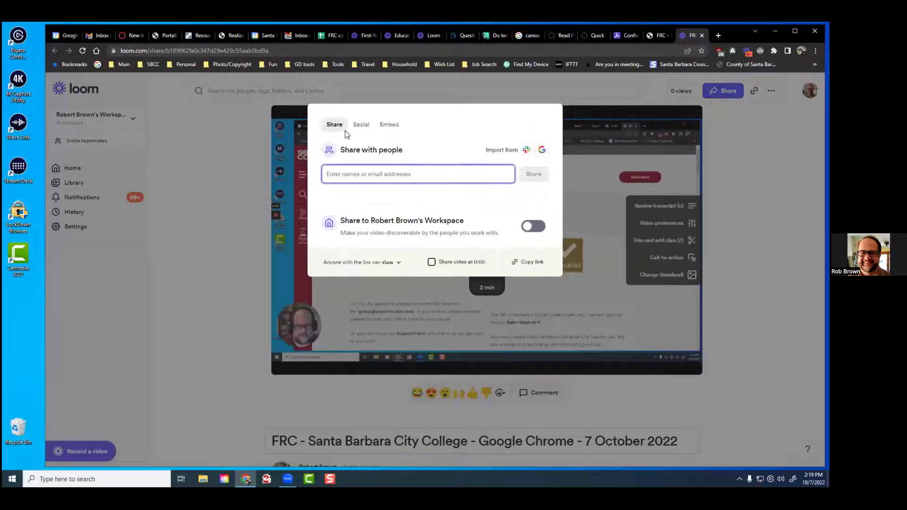
{"action": "left_click", "coordinate": [391, 126]}
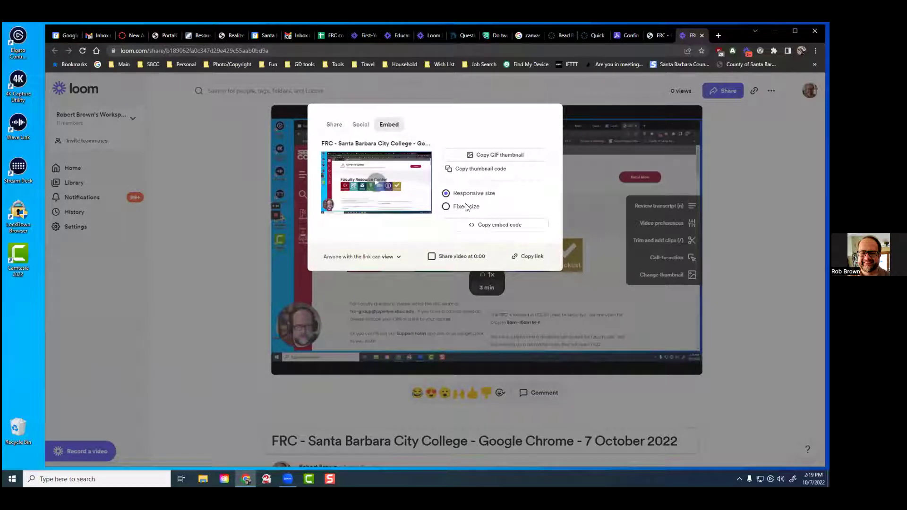
{"action": "left_click", "coordinate": [509, 228]}
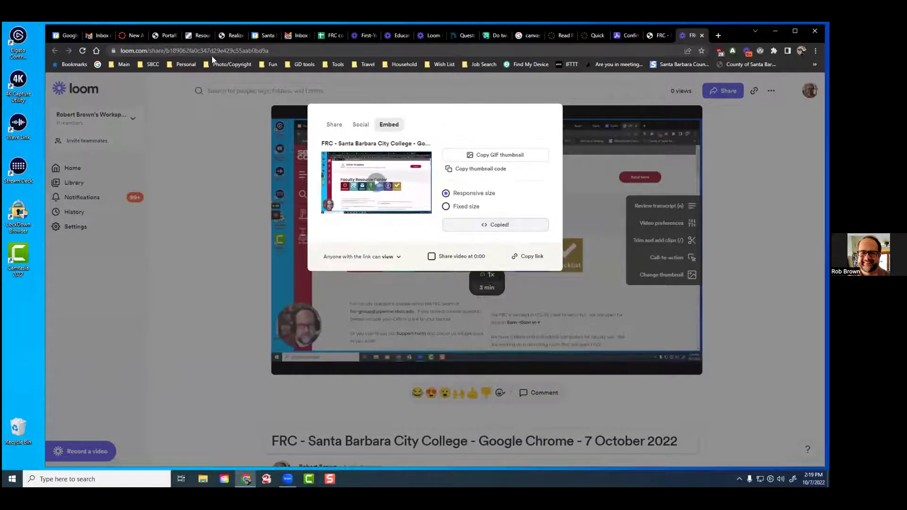
Embed the Loom video below the link in the Canvas announcement using the copied embed code, and check the embedded player
{"action": "left_click", "coordinate": [132, 34]}
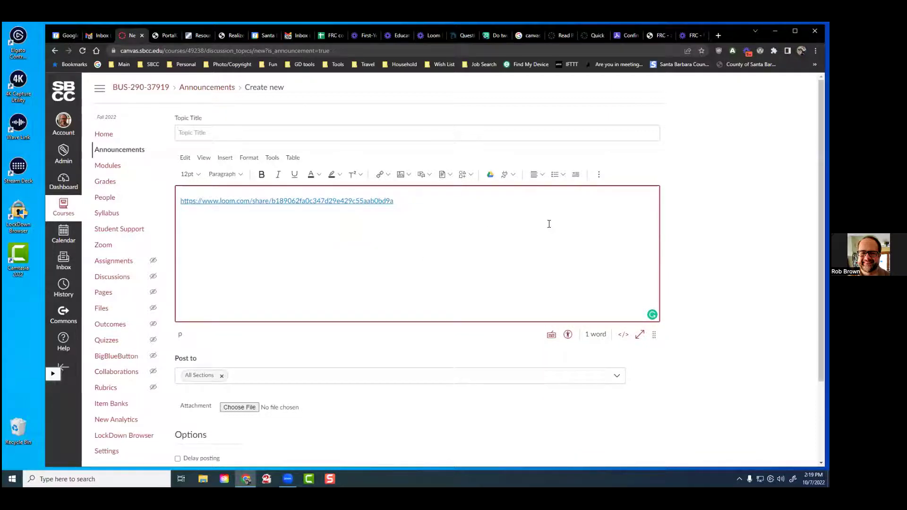
{"action": "left_click", "coordinate": [598, 175]}
{"action": "left_click", "coordinate": [595, 194]}
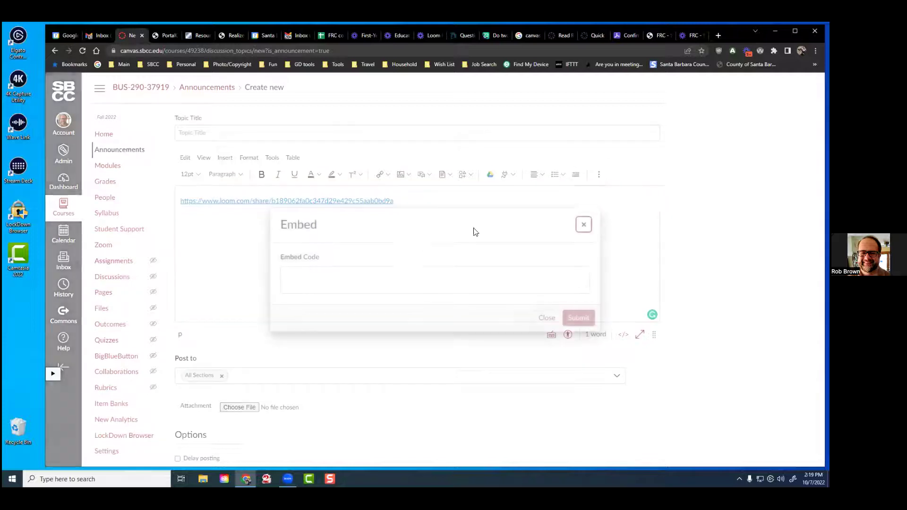
{"action": "left_click", "coordinate": [383, 279]}
{"action": "key", "text": "ctrl+v"}
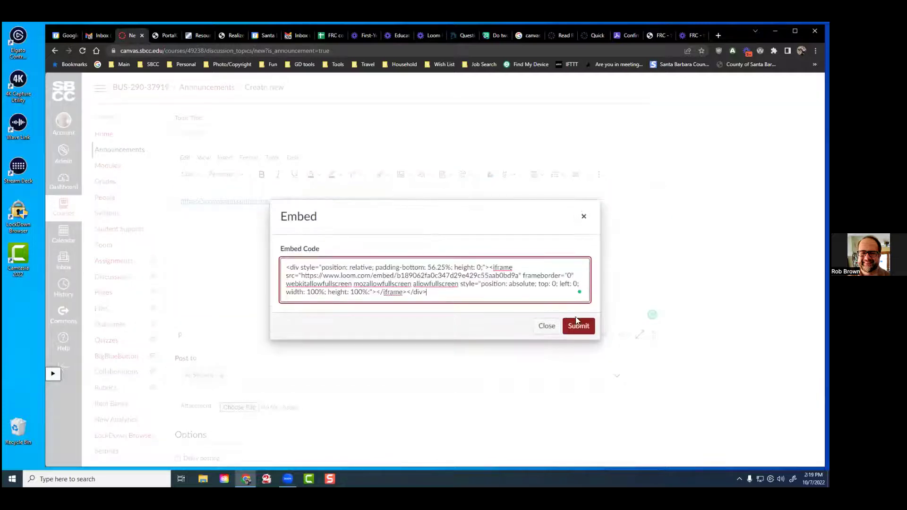
{"action": "left_click", "coordinate": [578, 326]}
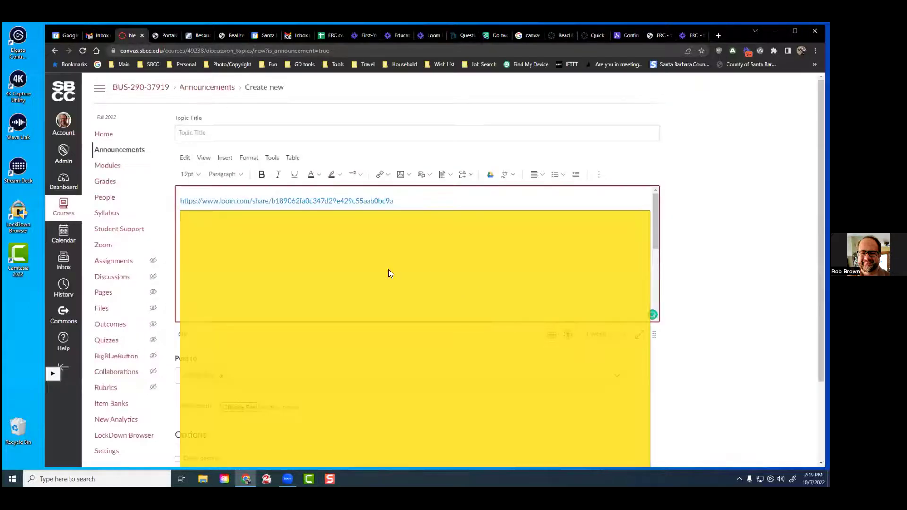
{"action": "scroll", "coordinate": [443, 281], "scroll_direction": "down", "scroll_amount": 3}
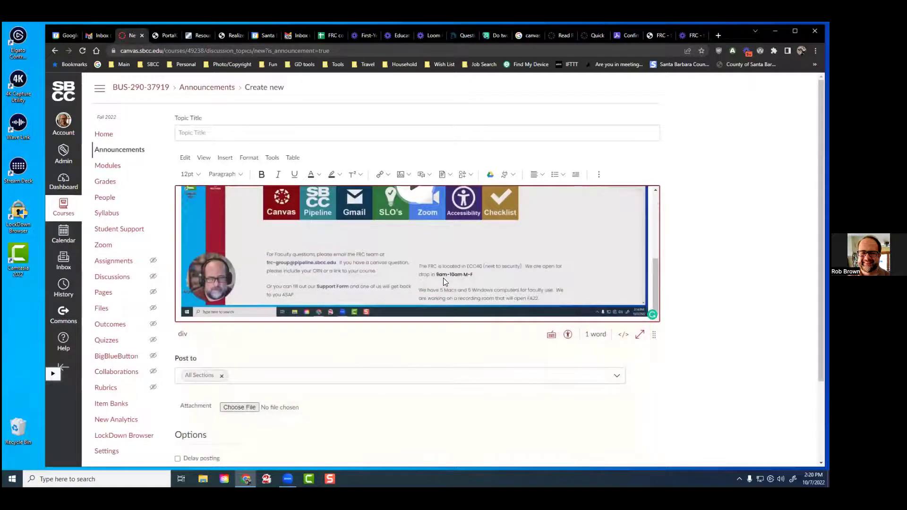
{"action": "scroll", "coordinate": [443, 278], "scroll_direction": "up", "scroll_amount": 3}
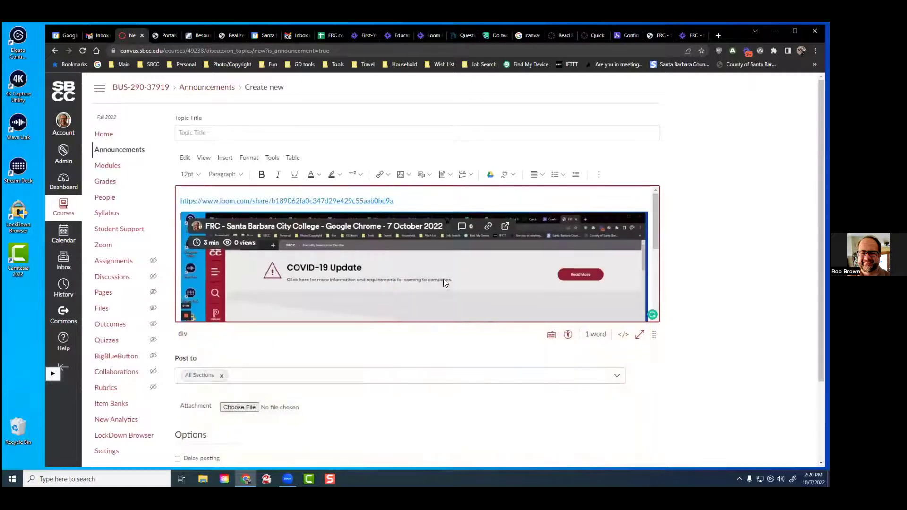
Cancel the new Canvas announcement without saving and return to the Loom video page
{"action": "left_click", "coordinate": [694, 36]}
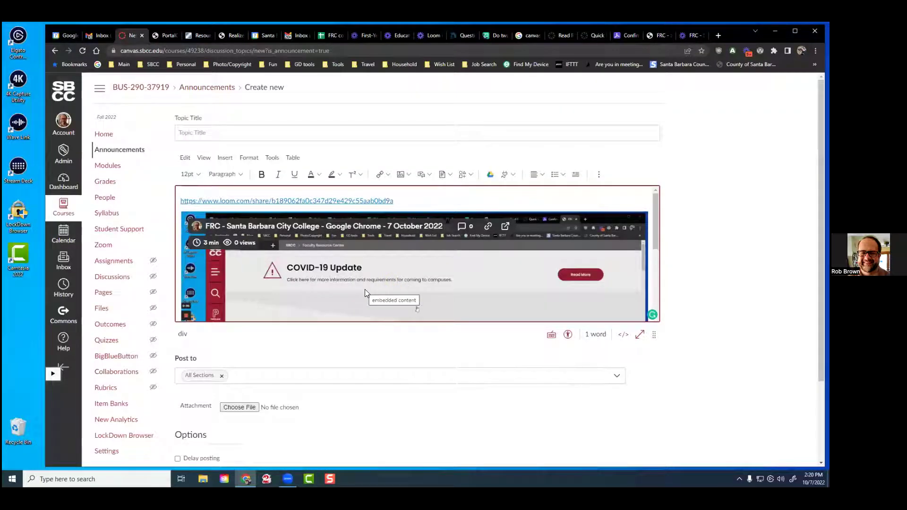
{"action": "scroll", "coordinate": [364, 289], "scroll_direction": "down", "scroll_amount": 3}
{"action": "scroll", "coordinate": [454, 355], "scroll_direction": "down", "scroll_amount": 2}
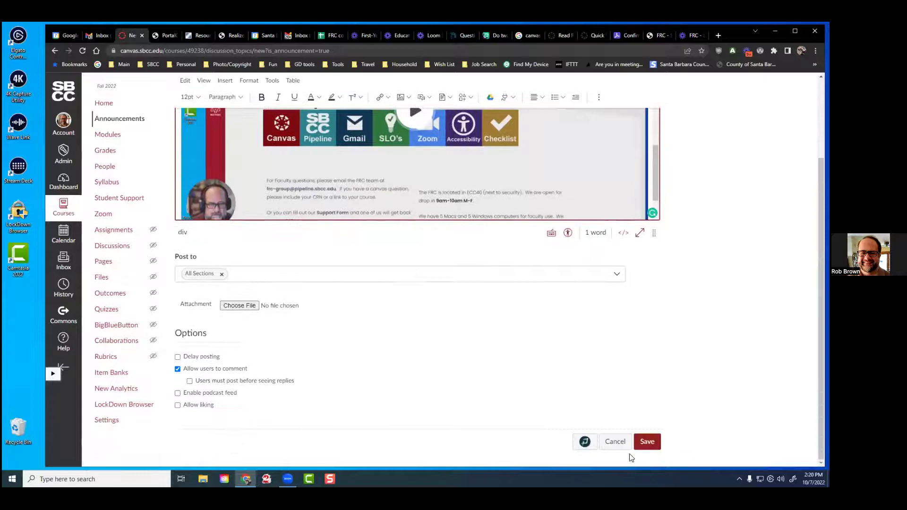
{"action": "left_click", "coordinate": [614, 441]}
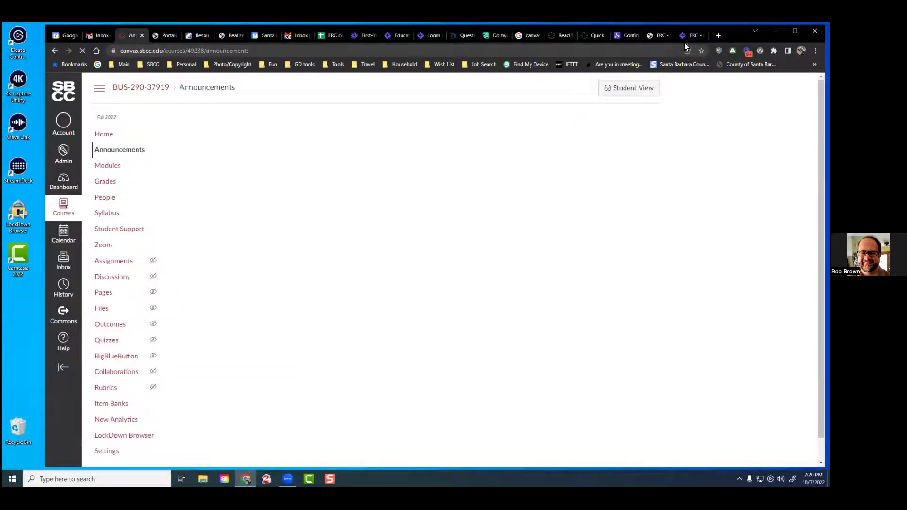
{"action": "left_click", "coordinate": [685, 36]}
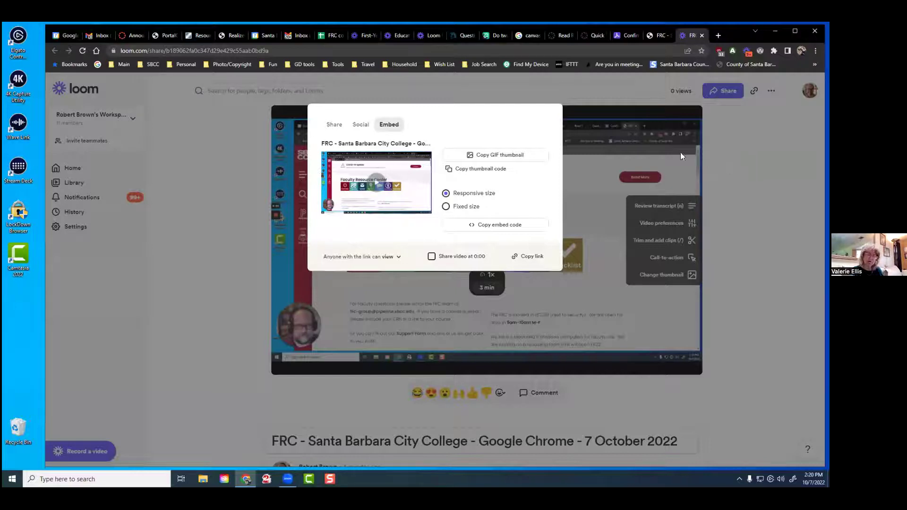
Switch to the Canvas course announcements, start a new announcement and look over its options
{"action": "left_click", "coordinate": [133, 36]}
{"action": "left_click", "coordinate": [604, 123]}
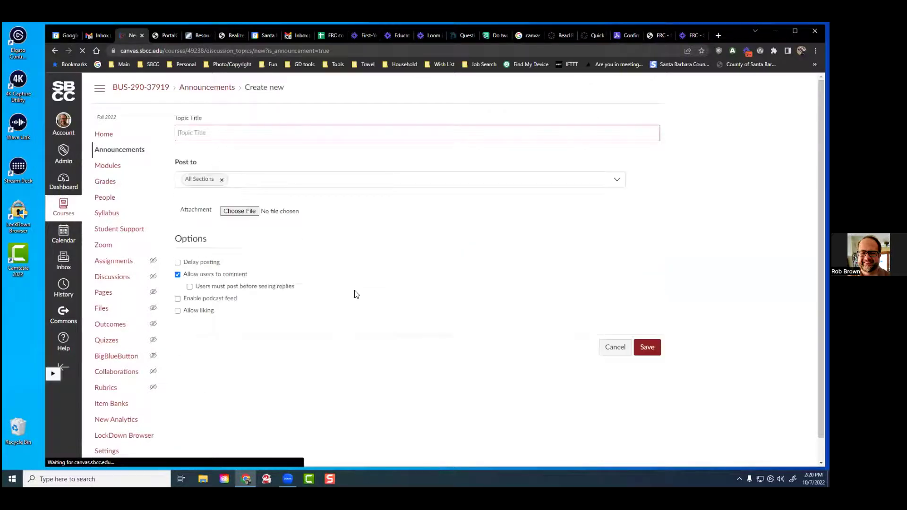
{"action": "scroll", "coordinate": [192, 385], "scroll_direction": "down", "scroll_amount": 2}
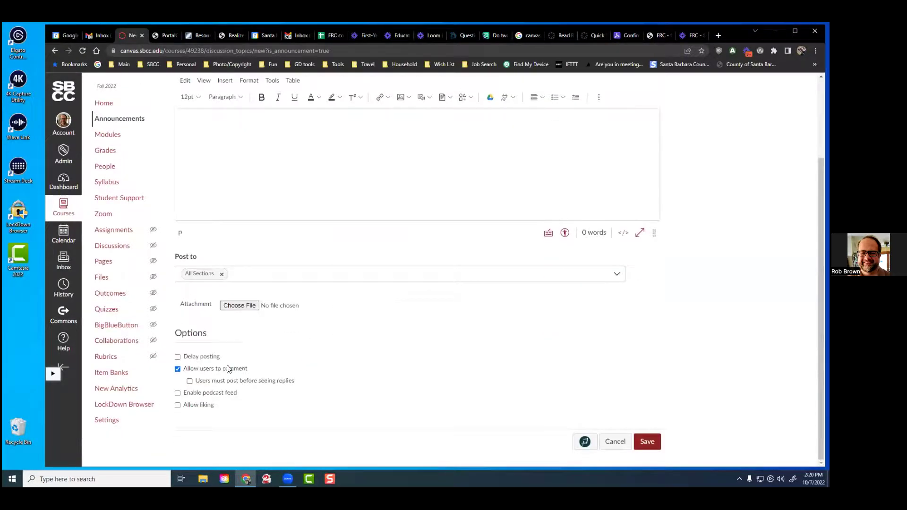
{"action": "scroll", "coordinate": [228, 369], "scroll_direction": "up", "scroll_amount": 2}
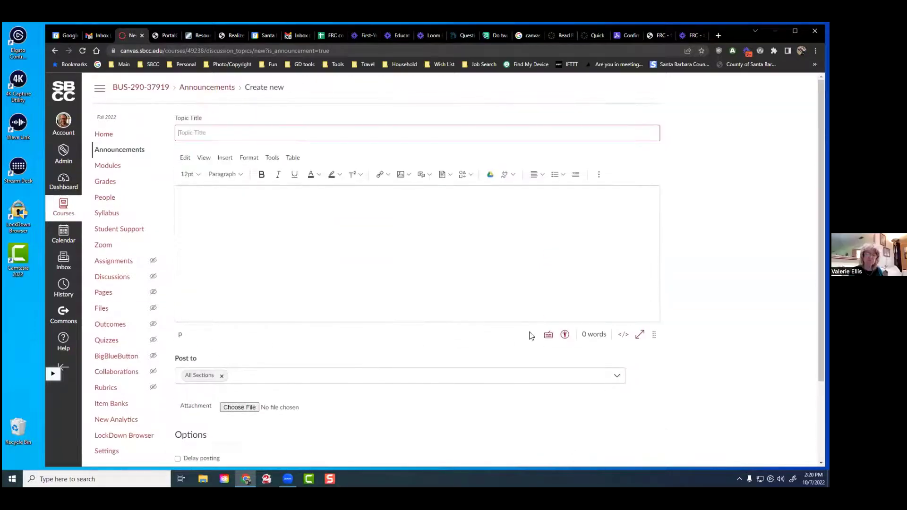
Embed the Loom video in the announcement body using the copied embed code, and check the player's title area
{"action": "left_click", "coordinate": [427, 243]}
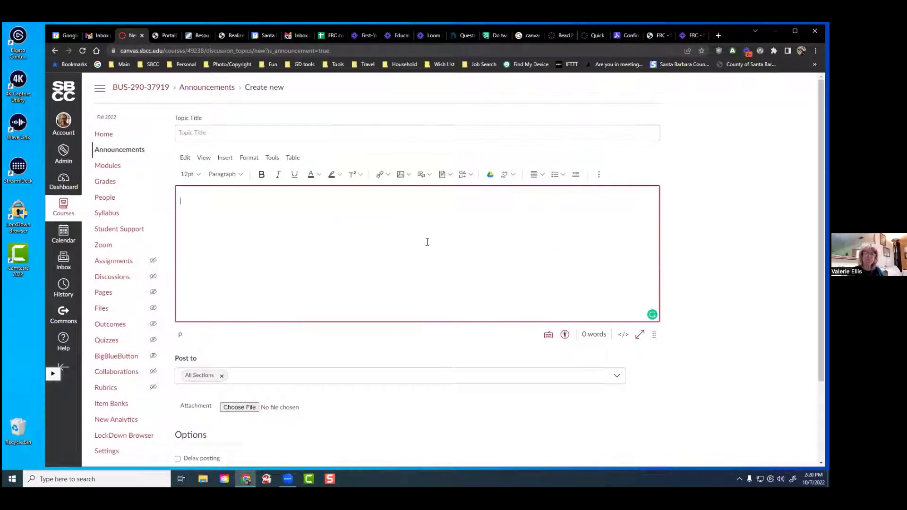
{"action": "left_click", "coordinate": [599, 174]}
{"action": "left_click", "coordinate": [592, 189]}
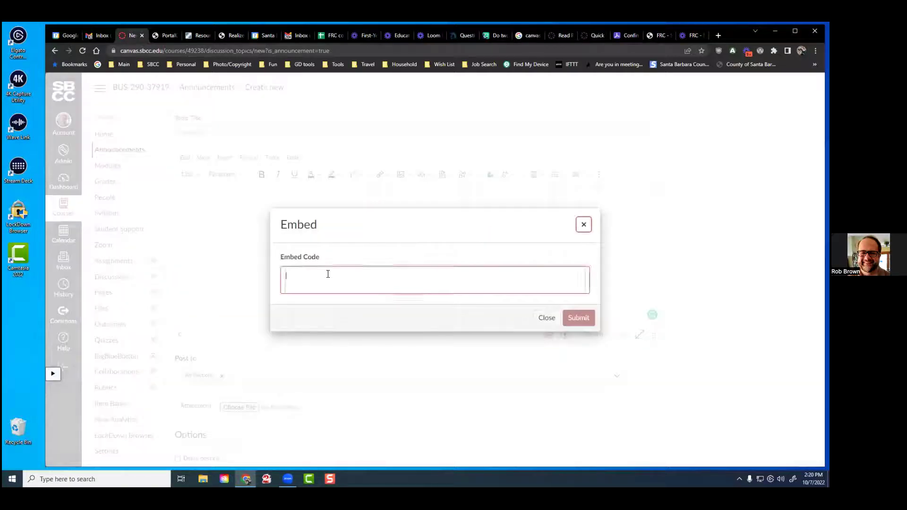
{"action": "key", "text": "ctrl+v"}
{"action": "left_click", "coordinate": [577, 326]}
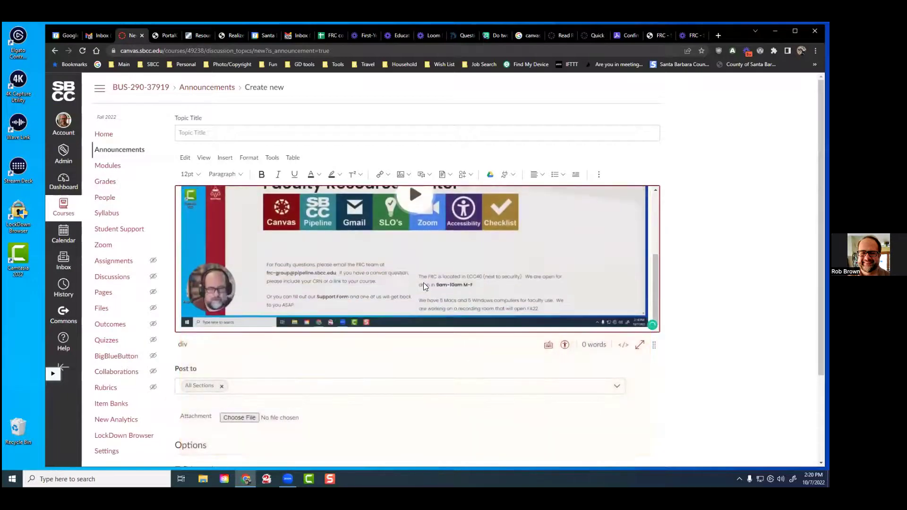
{"action": "scroll", "coordinate": [403, 280], "scroll_direction": "up", "scroll_amount": 3}
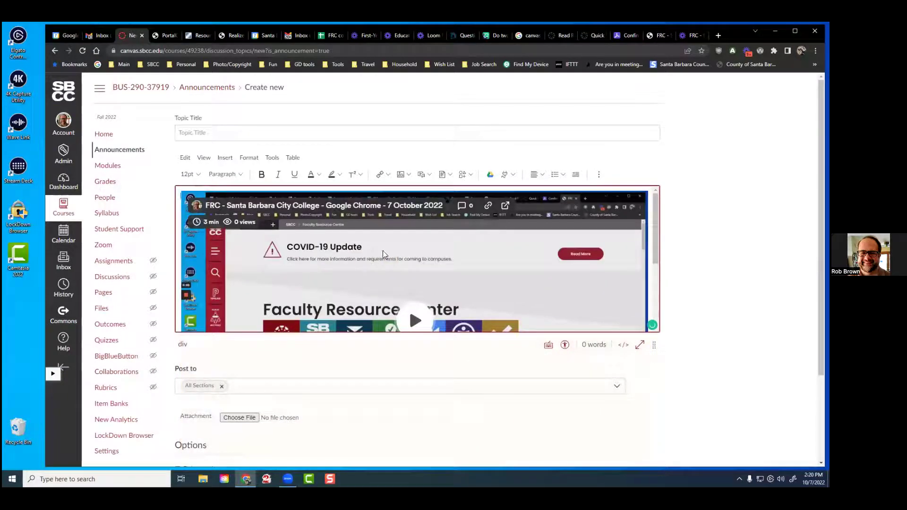
Return to the Loom video page, dismiss the sharing options and review the reaction, comment and title areas around the video
{"action": "left_click", "coordinate": [505, 207]}
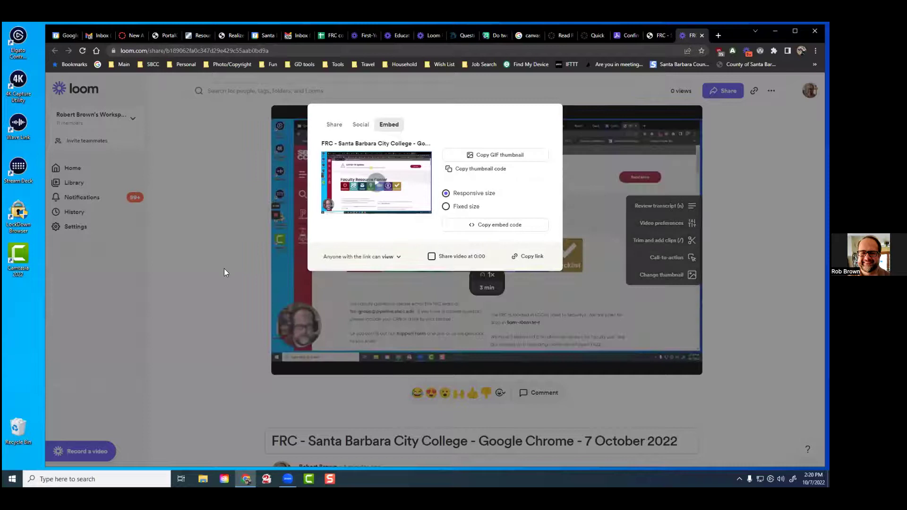
{"action": "left_click", "coordinate": [224, 272]}
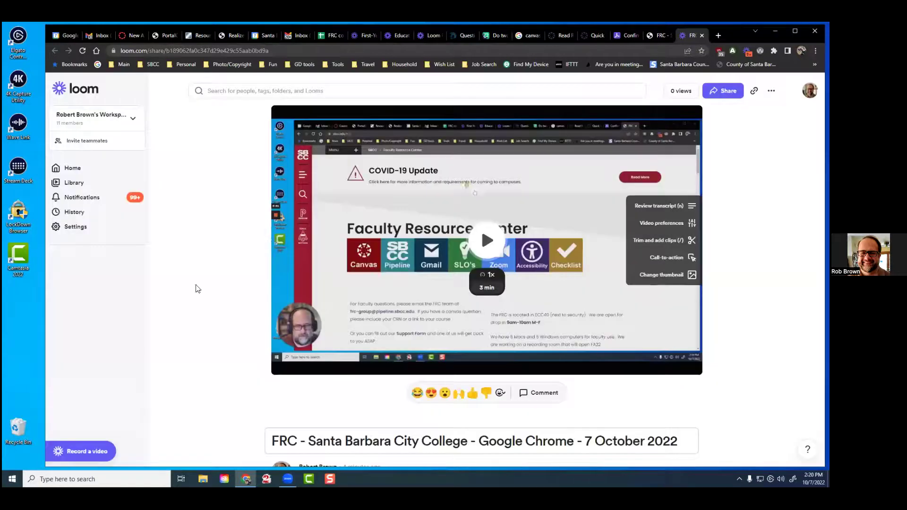
{"action": "scroll", "coordinate": [207, 303], "scroll_direction": "down", "scroll_amount": 2}
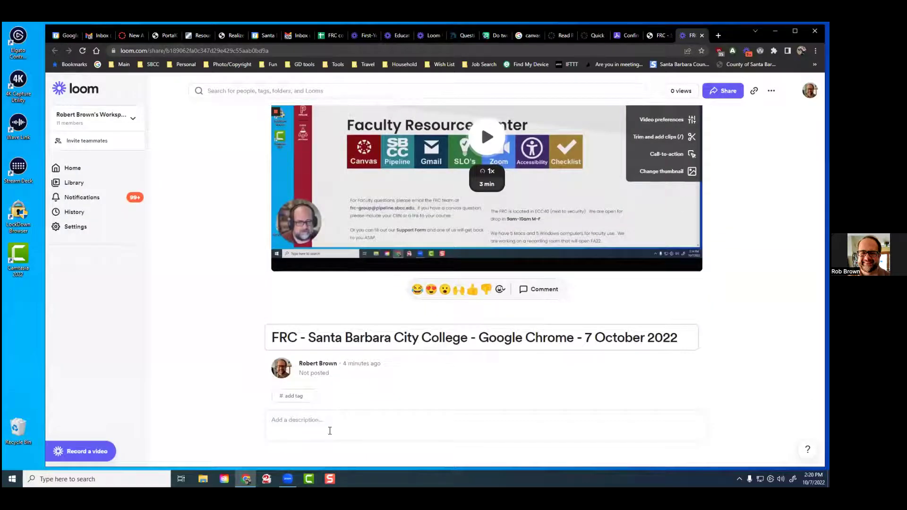
{"action": "left_click", "coordinate": [541, 290]}
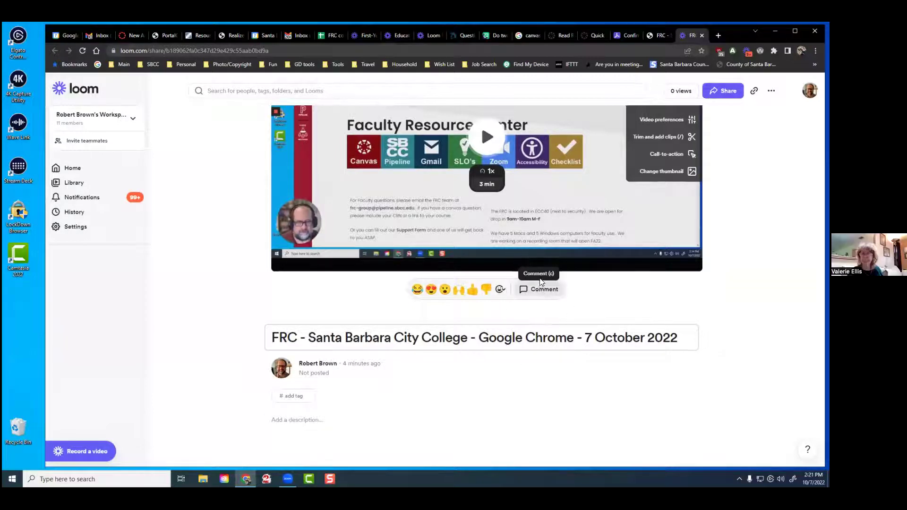
{"action": "scroll", "coordinate": [540, 281], "scroll_direction": "up", "scroll_amount": 2}
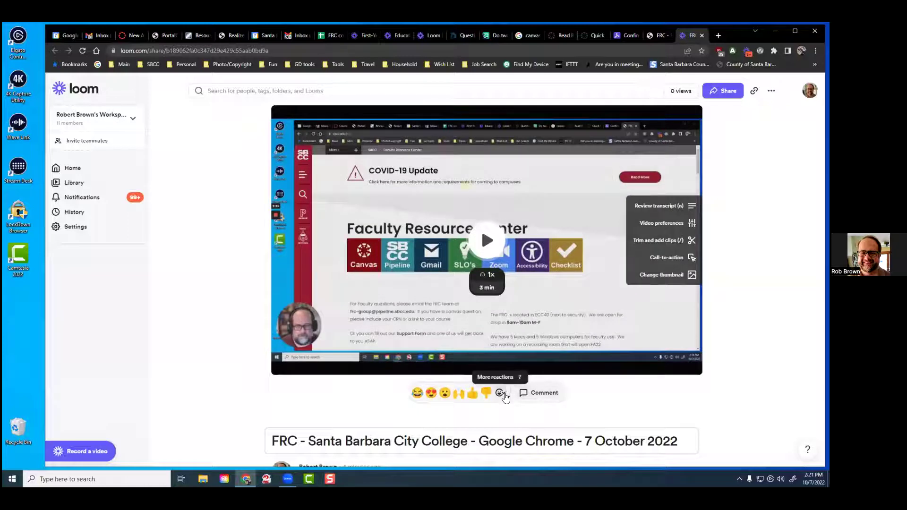
{"action": "left_click", "coordinate": [569, 439]}
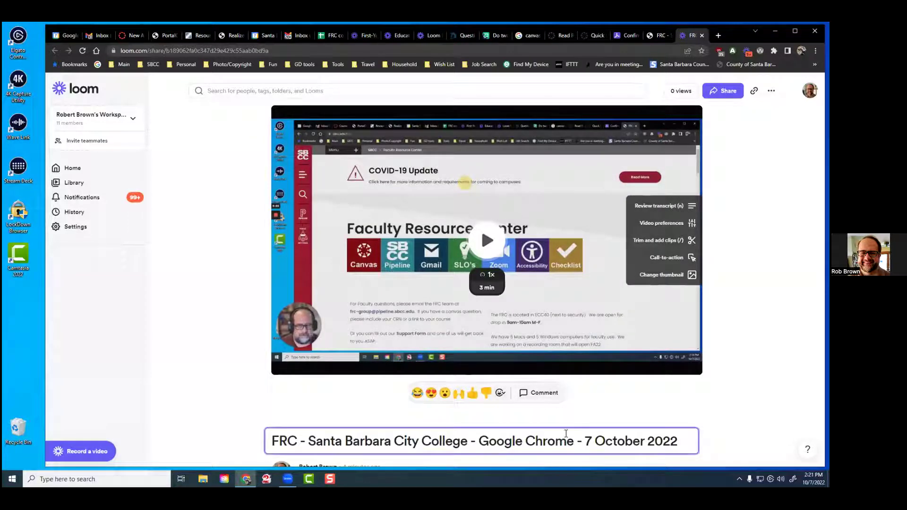
{"action": "left_click", "coordinate": [573, 415]}
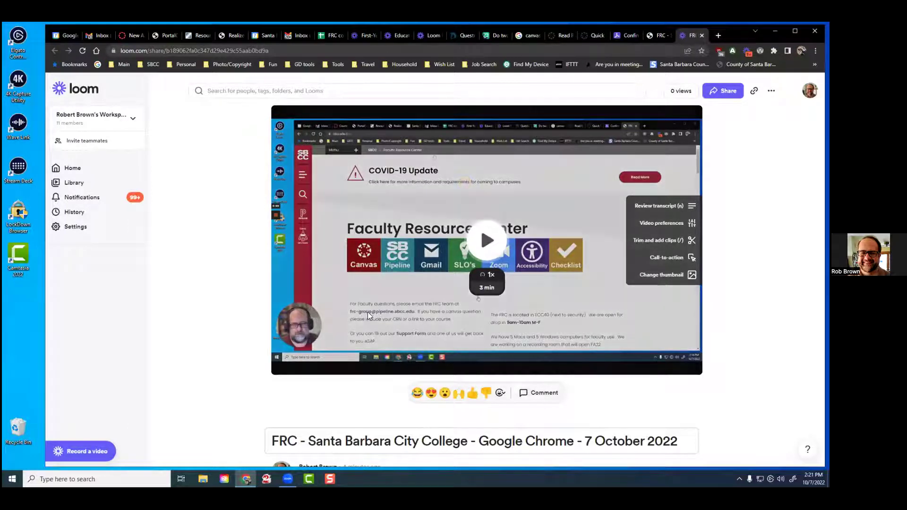
Rename the Loom video as "FRC homepage ..."
{"action": "scroll", "coordinate": [333, 317], "scroll_direction": "down", "scroll_amount": 2}
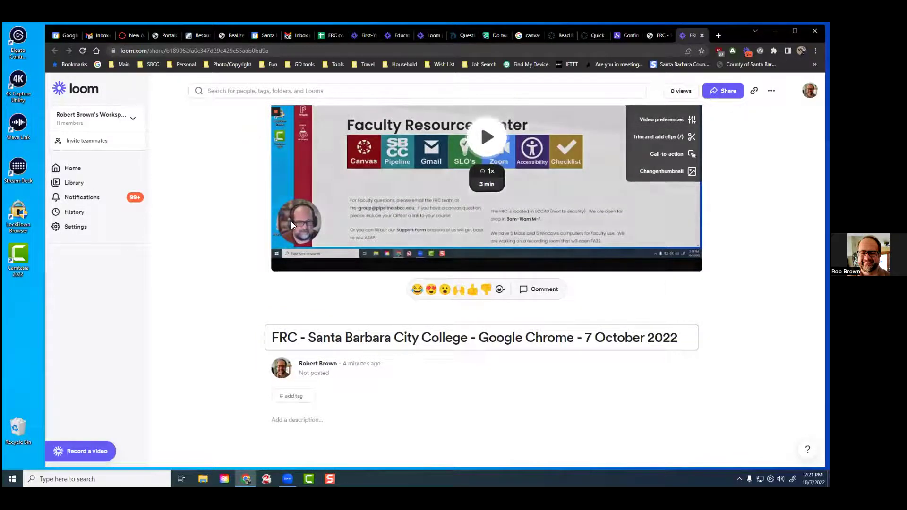
{"action": "left_click", "coordinate": [296, 344]}
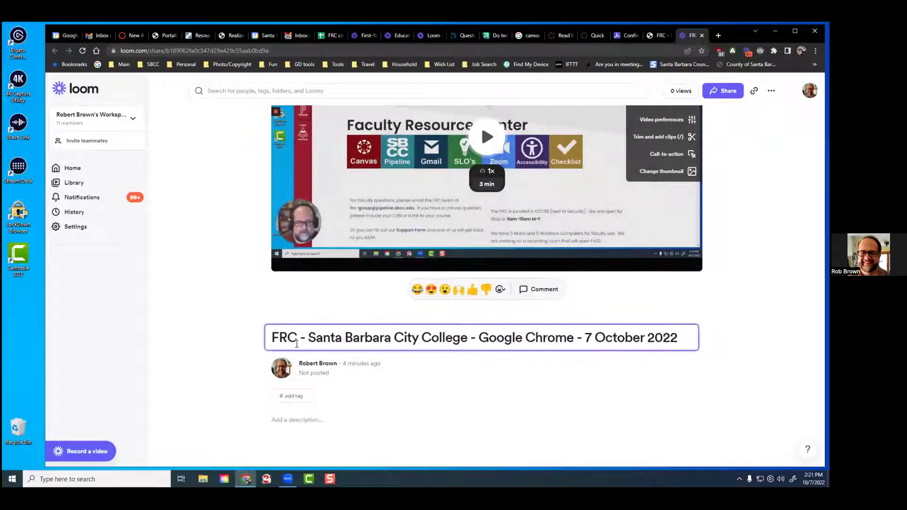
{"action": "left_click_drag", "start_coordinate": [271, 338], "coordinate": [702, 340]}
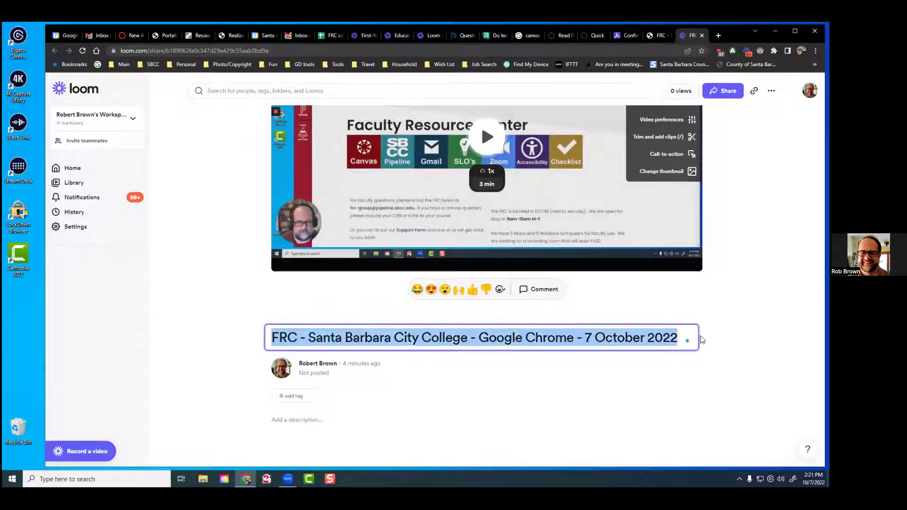
{"action": "type", "text": "FRc"}
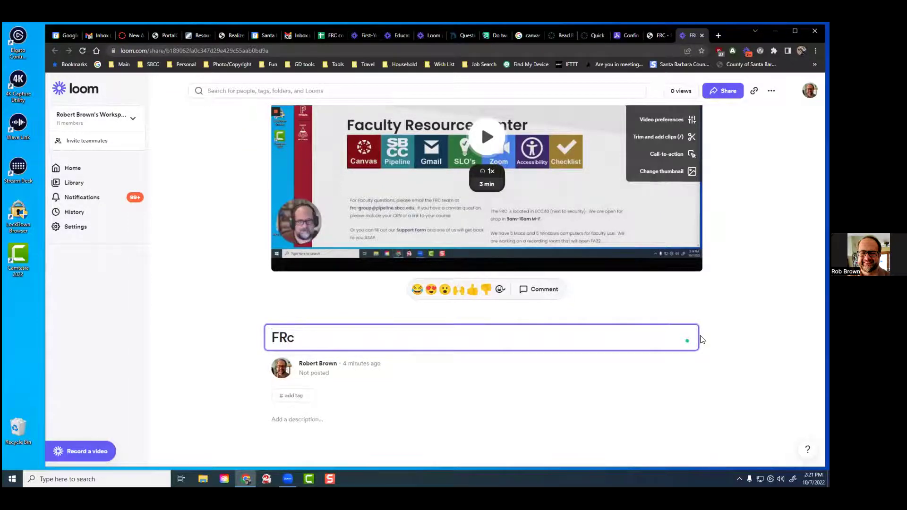
{"action": "key", "text": "BackSpace"}
{"action": "type", "text": "C"}
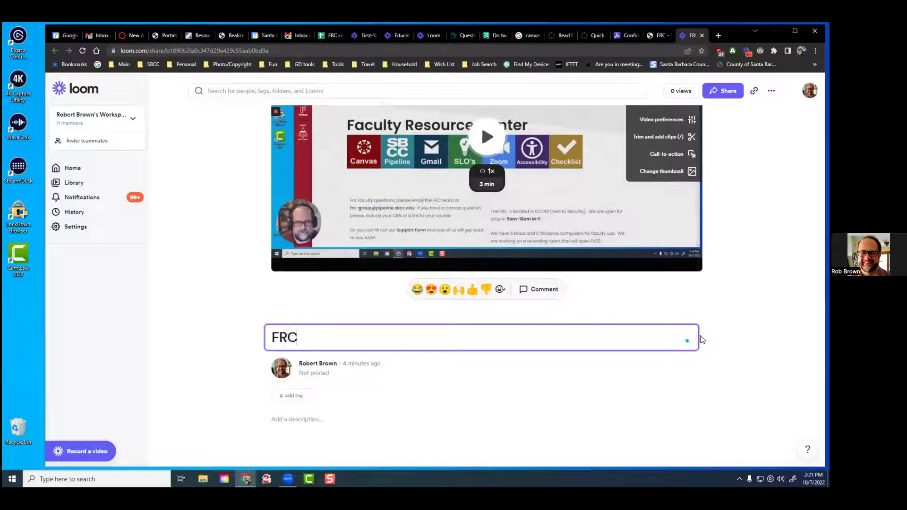
{"action": "type", "text": " homepa"}
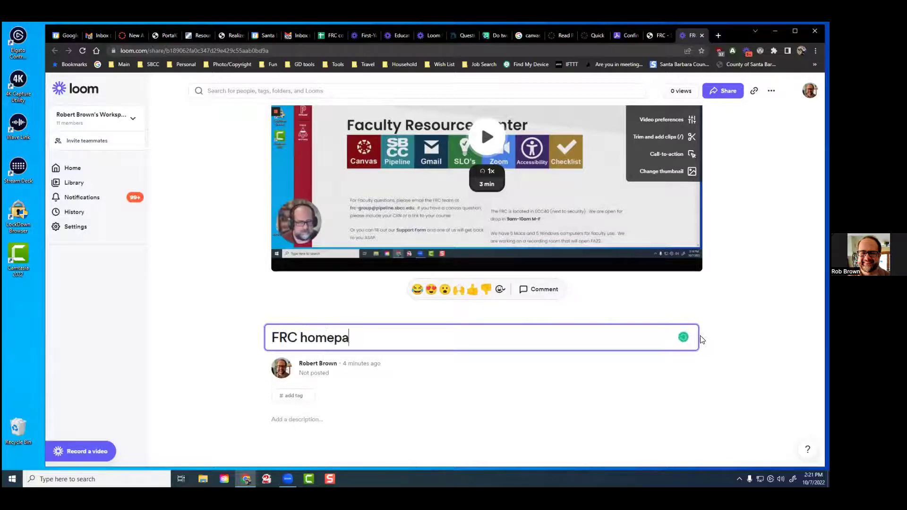
{"action": "type", "text": "ge ..."}
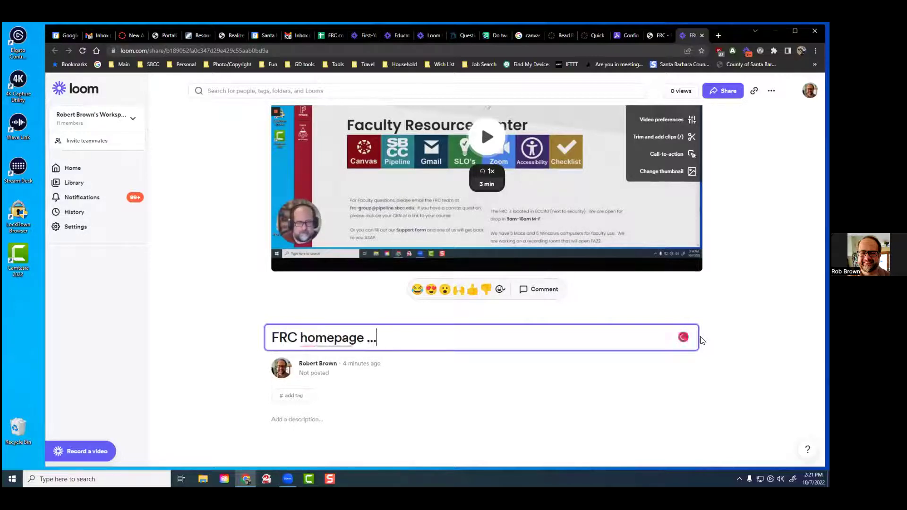
{"action": "left_click", "coordinate": [233, 302]}
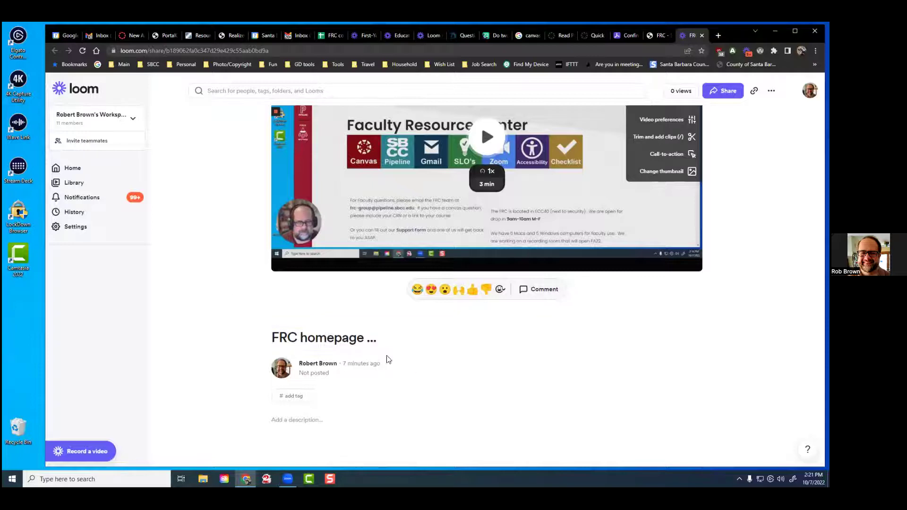
Close the Gmail inbox page and delete the embedded video from the Canvas announcement body
{"action": "left_click", "coordinate": [99, 36]}
{"action": "left_click", "coordinate": [109, 35]}
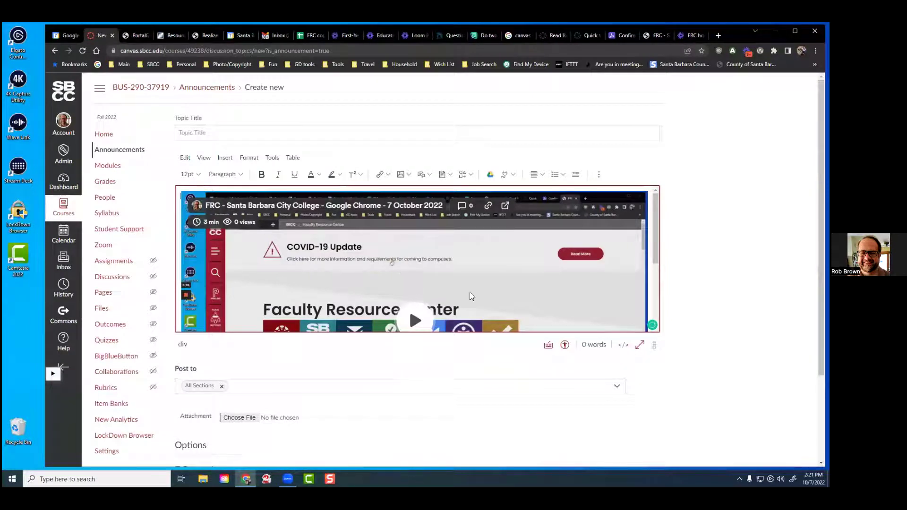
{"action": "left_click", "coordinate": [601, 224]}
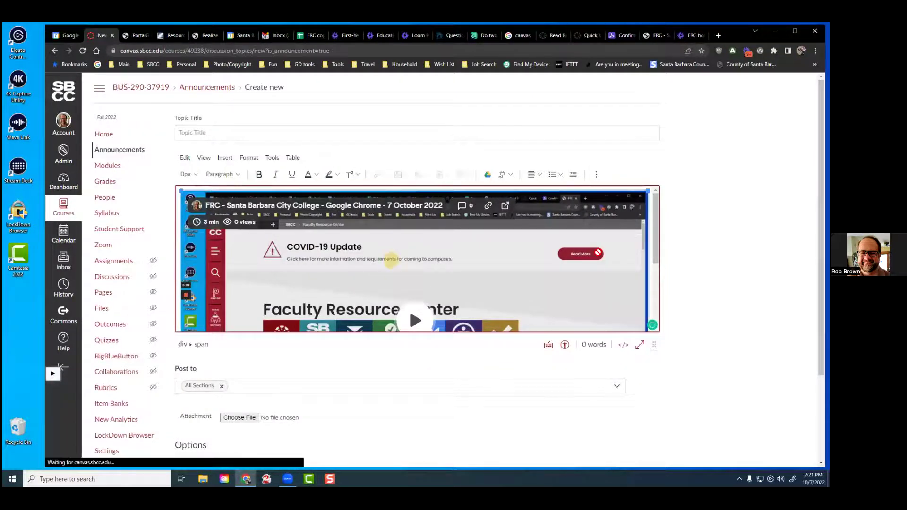
{"action": "scroll", "coordinate": [513, 304], "scroll_direction": "down", "scroll_amount": 5}
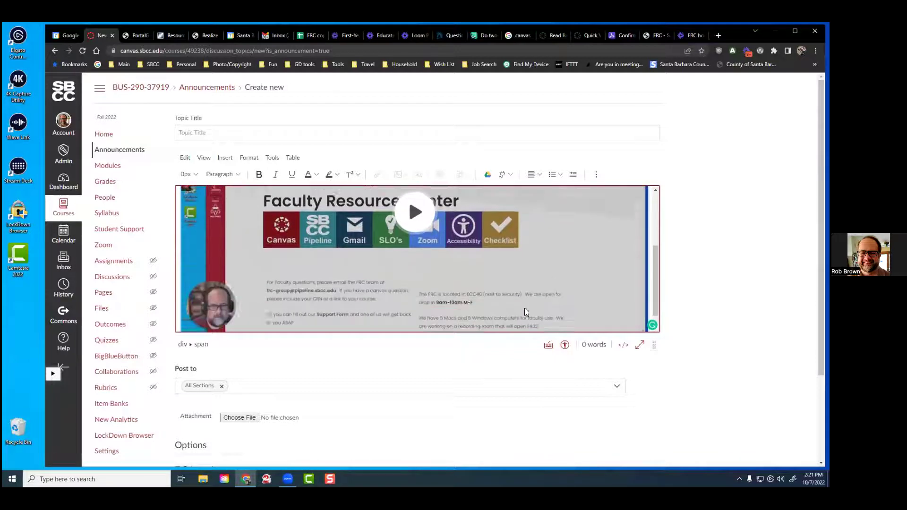
{"action": "key", "text": "Delete"}
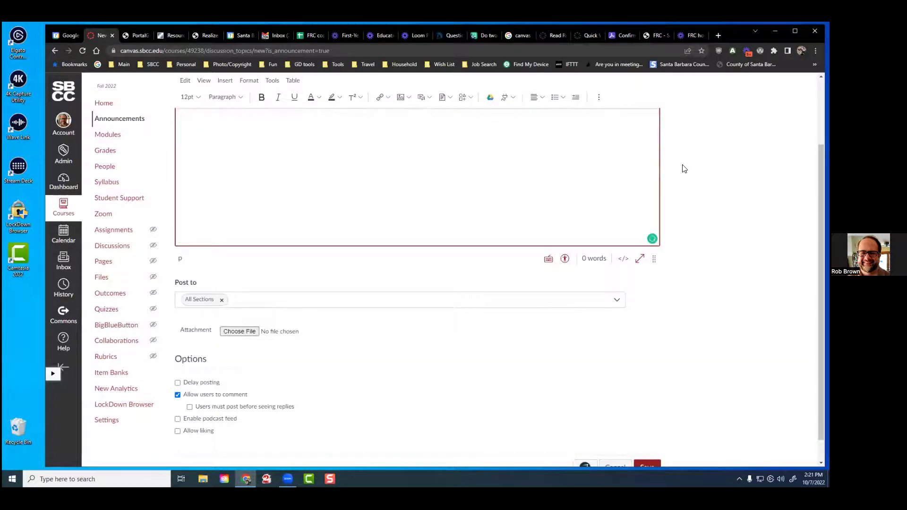
Embed the renamed Loom video in the announcement again with the copied code, and check the title on the player
{"action": "scroll", "coordinate": [684, 169], "scroll_direction": "up", "scroll_amount": 3}
{"action": "left_click", "coordinate": [598, 174]}
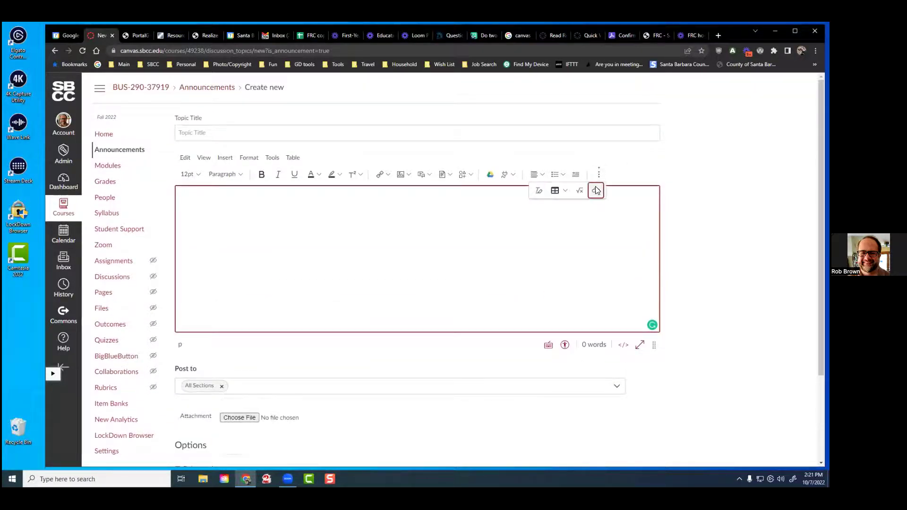
{"action": "left_click", "coordinate": [596, 190]}
{"action": "left_click", "coordinate": [332, 274]}
{"action": "key", "text": "ctrl+v"}
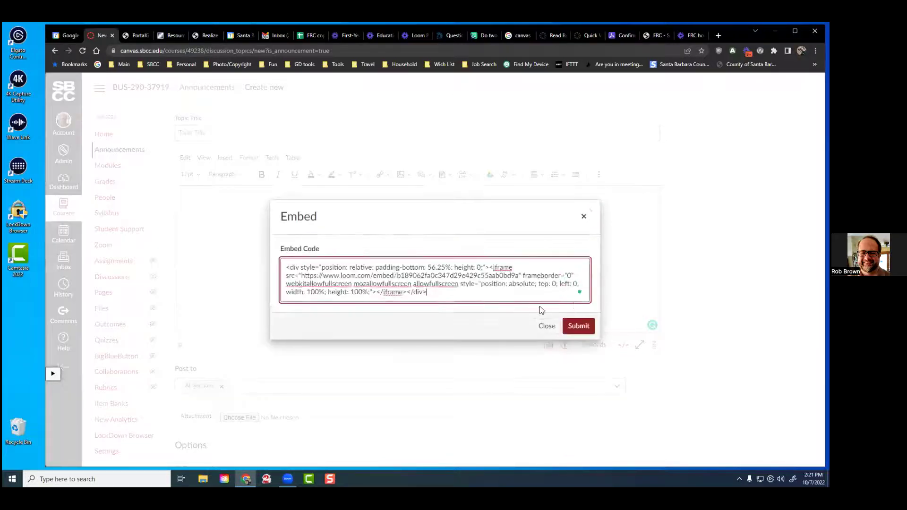
{"action": "left_click", "coordinate": [578, 326]}
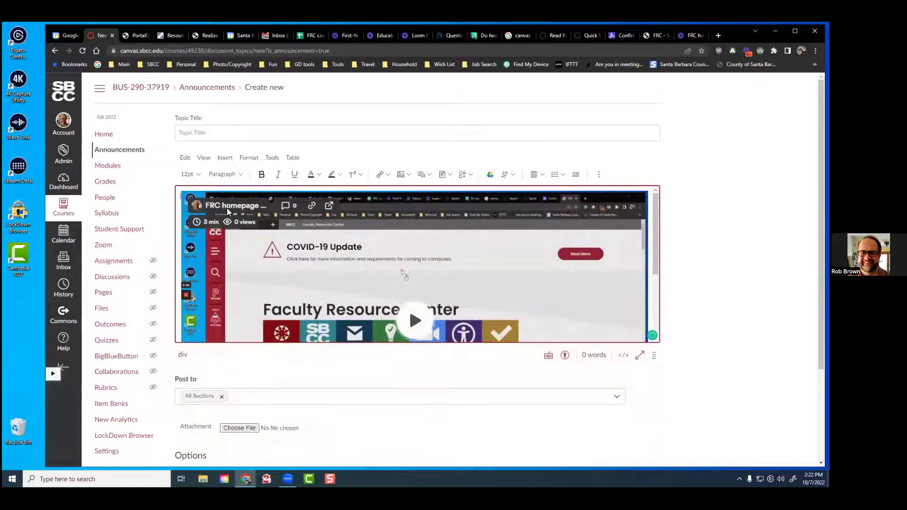
{"action": "left_click", "coordinate": [226, 208]}
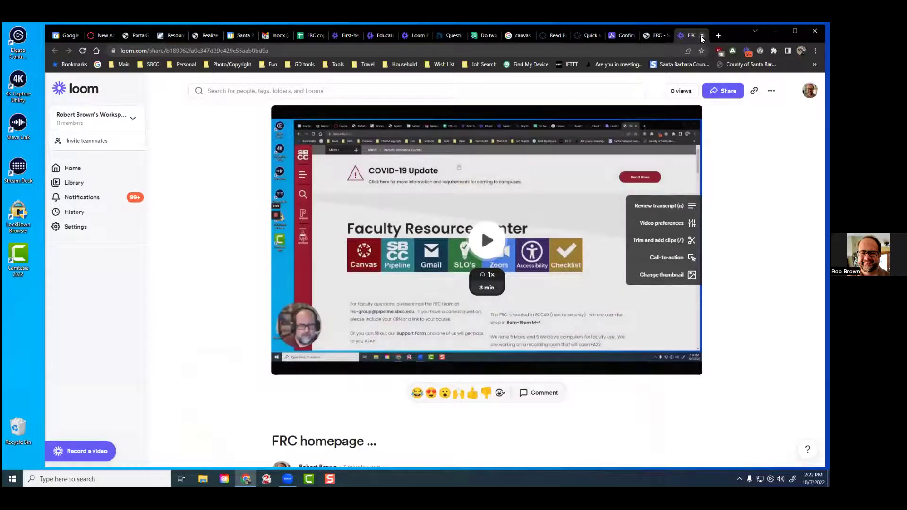
Close the Loom video page, then open Loom in a new tab and browse the video library
{"action": "left_click", "coordinate": [701, 35]}
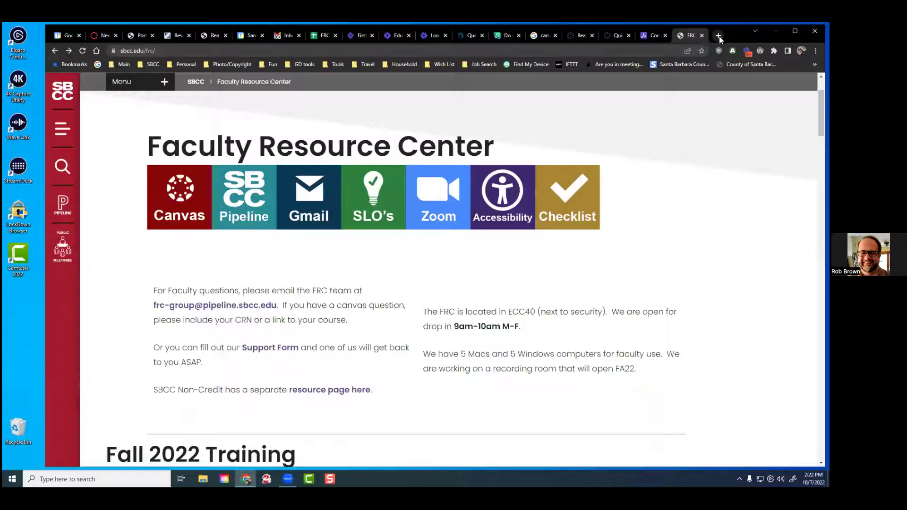
{"action": "left_click", "coordinate": [718, 36]}
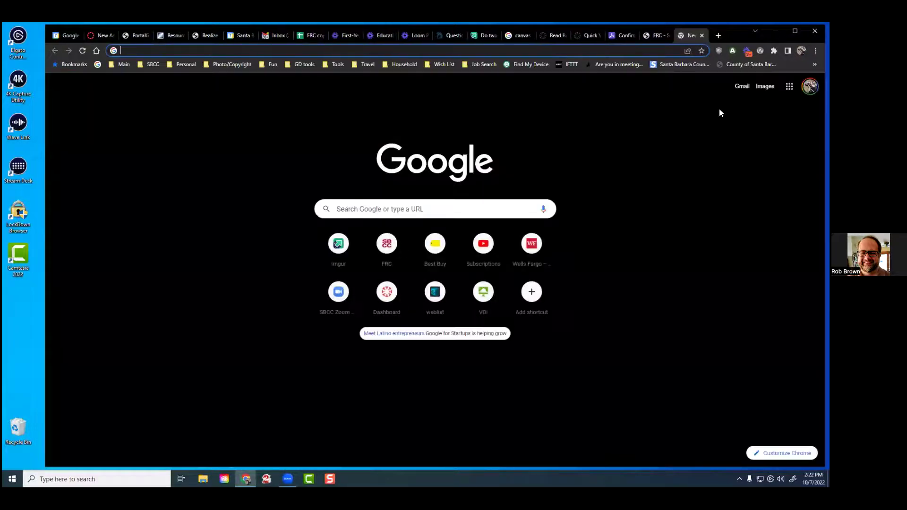
{"action": "type", "text": "loom"}
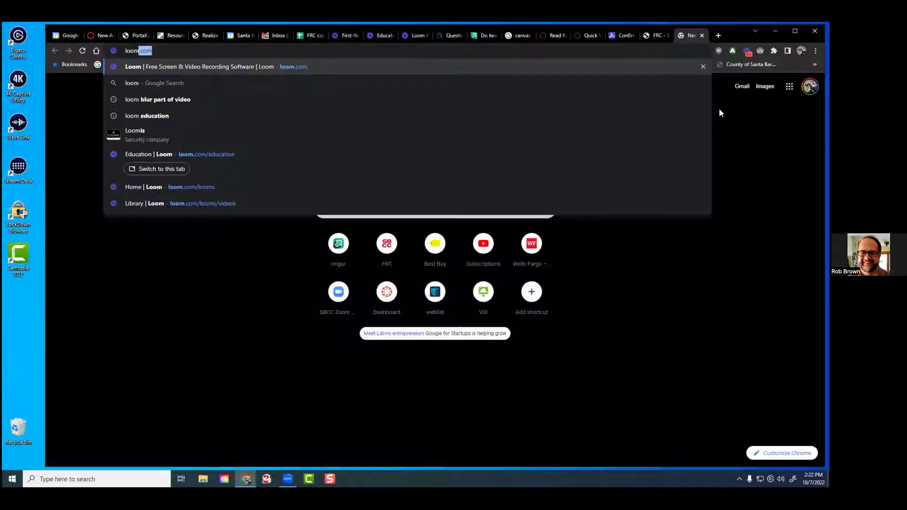
{"action": "key", "text": "Return"}
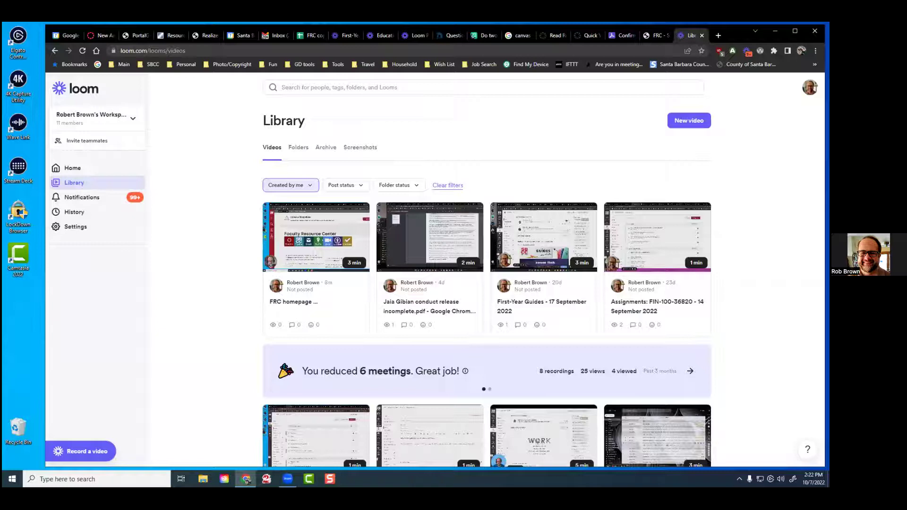
{"action": "scroll", "coordinate": [247, 283], "scroll_direction": "down", "scroll_amount": 4}
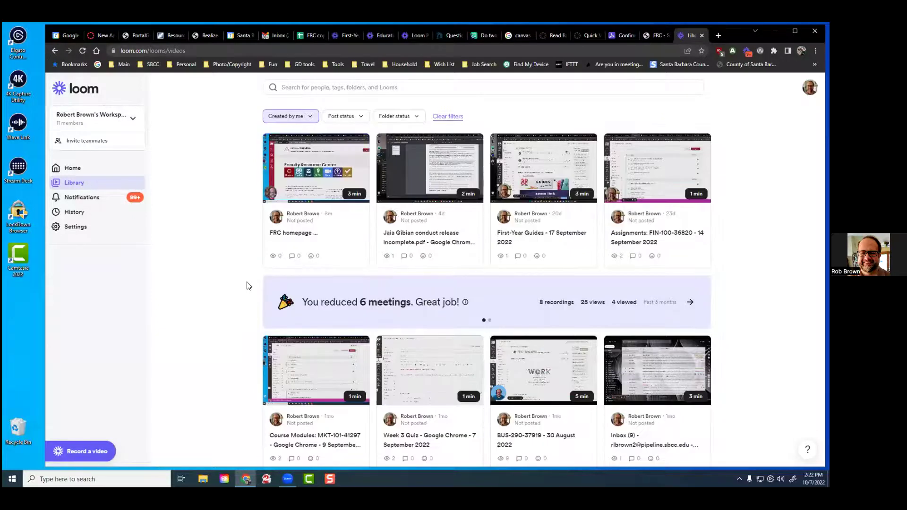
Look through the library's folders, open the MKT folder, and return to the video list
{"action": "scroll", "coordinate": [247, 283], "scroll_direction": "up", "scroll_amount": 5}
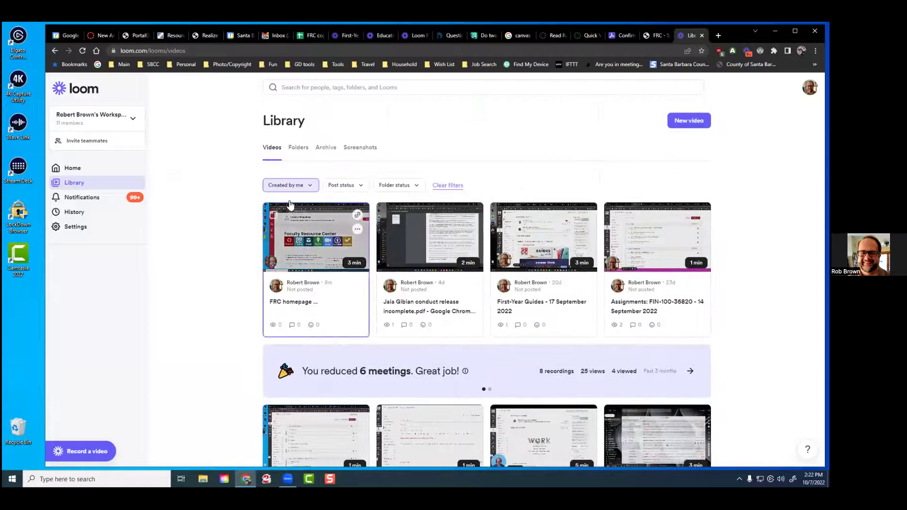
{"action": "left_click", "coordinate": [308, 156]}
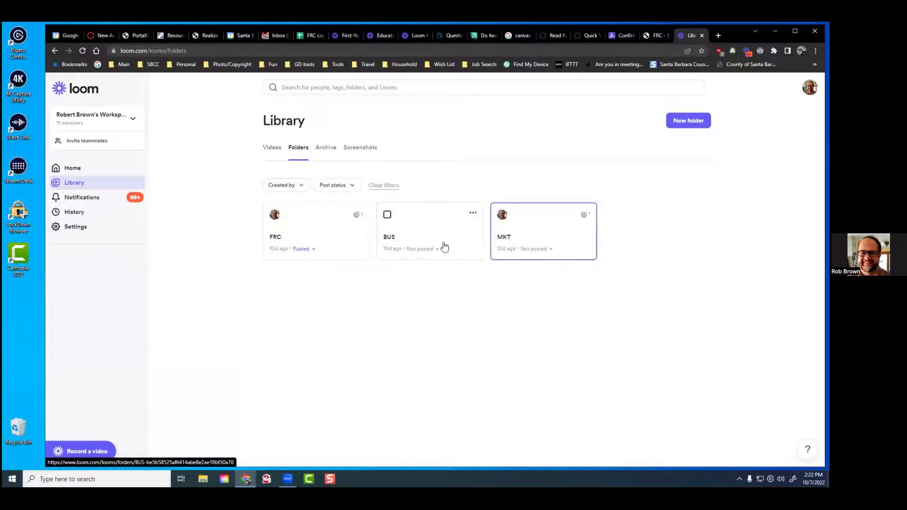
{"action": "left_click", "coordinate": [502, 240]}
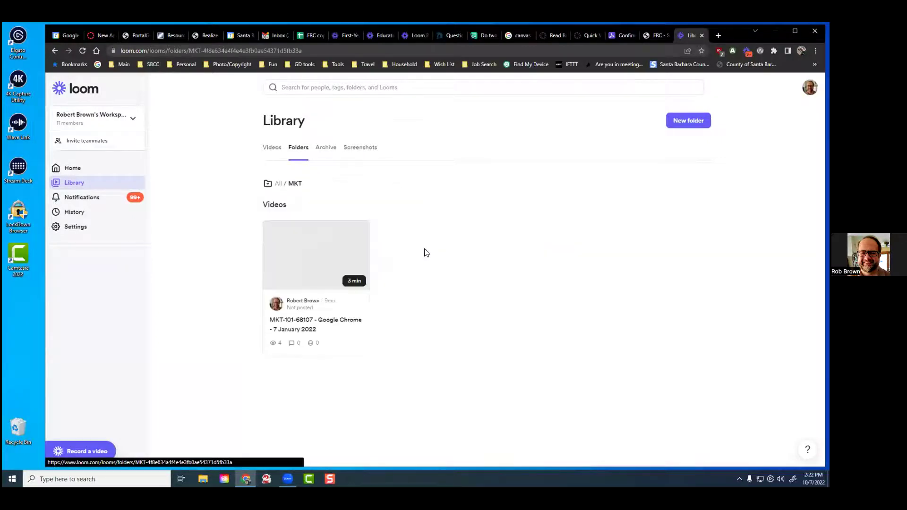
{"action": "left_click", "coordinate": [268, 152]}
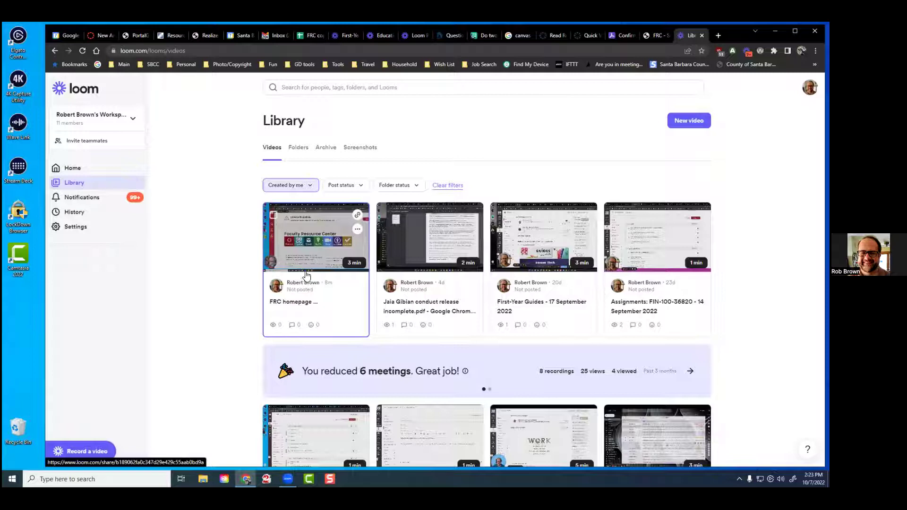
Open the "FRC homepage ..." video, play it from a later point, and react with the love emoji
{"action": "left_click", "coordinate": [303, 282]}
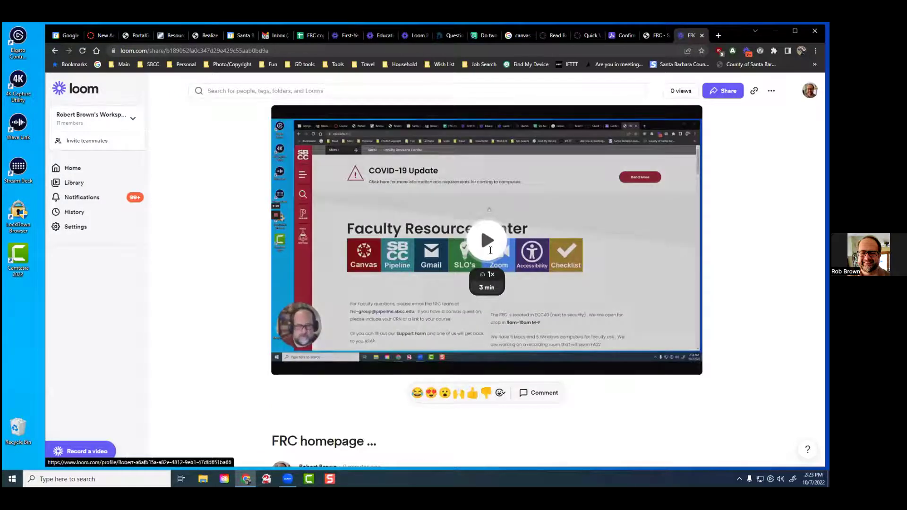
{"action": "left_click", "coordinate": [483, 242]}
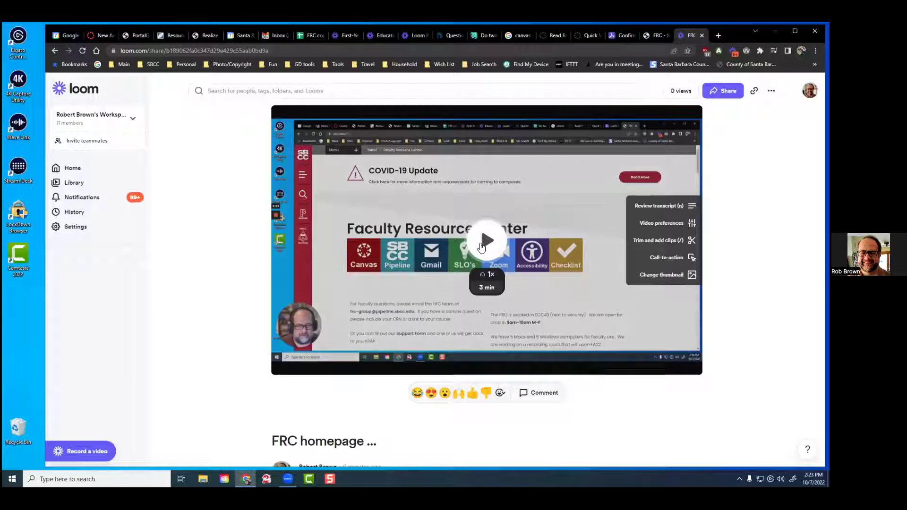
{"action": "left_click", "coordinate": [338, 357]}
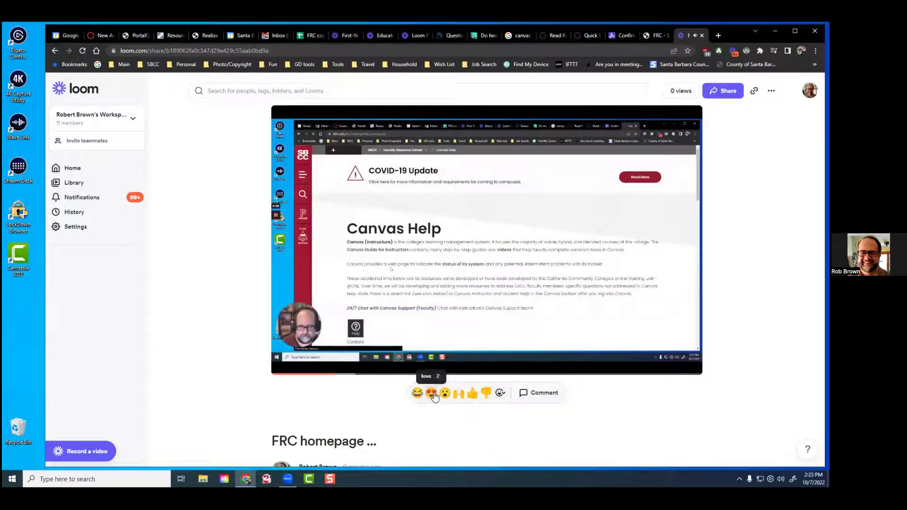
{"action": "left_click", "coordinate": [431, 394]}
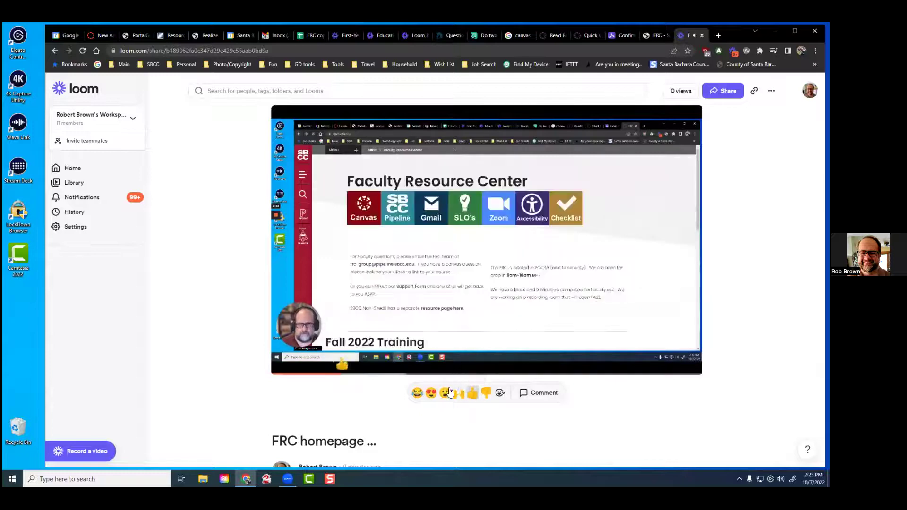
Open the comment field at 0:34 of the video without entering a comment, and look over the details below the player
{"action": "left_click", "coordinate": [536, 394]}
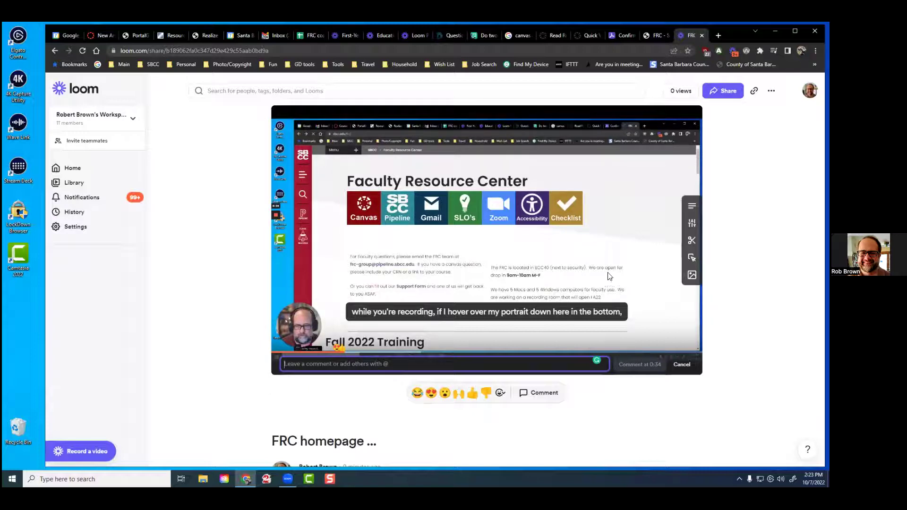
{"action": "scroll", "coordinate": [550, 343], "scroll_direction": "down", "scroll_amount": 2}
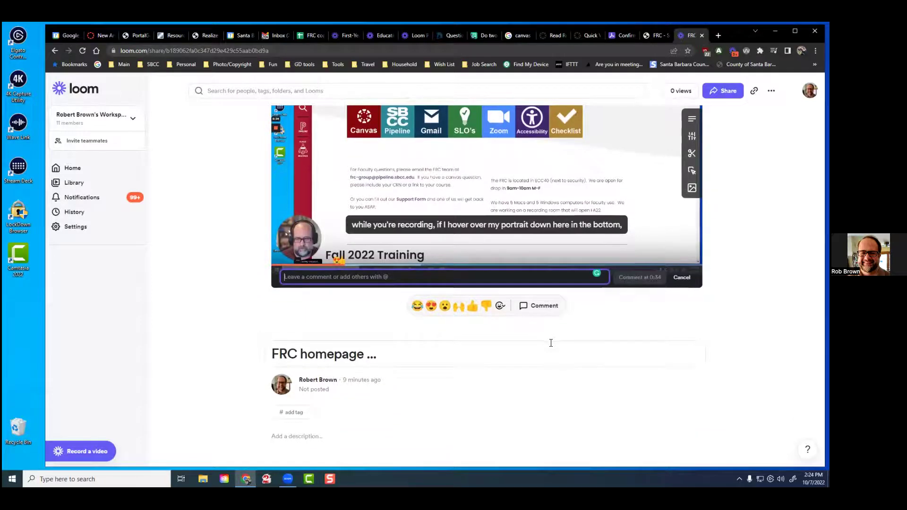
{"action": "scroll", "coordinate": [550, 343], "scroll_direction": "up", "scroll_amount": 2}
{"action": "left_click", "coordinate": [636, 398]}
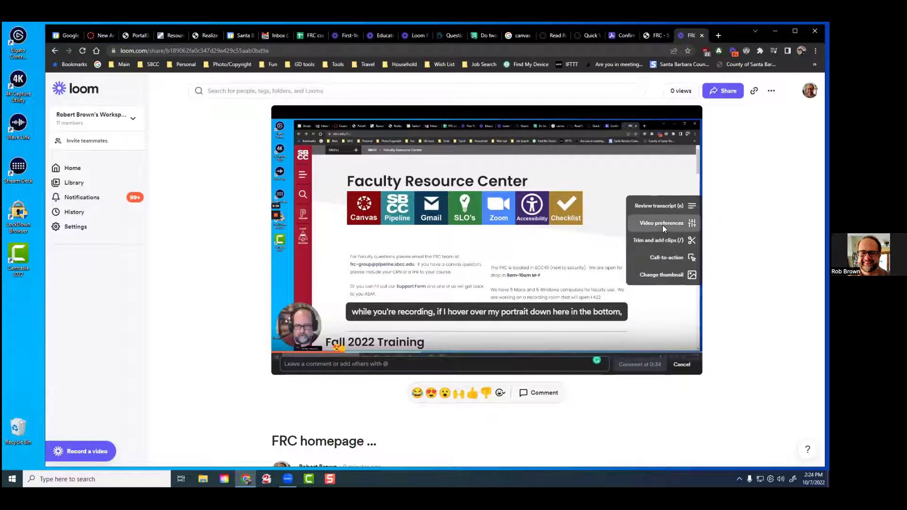
Open the video preferences and review the settings, including the comment email notifications option
{"action": "left_click", "coordinate": [662, 224]}
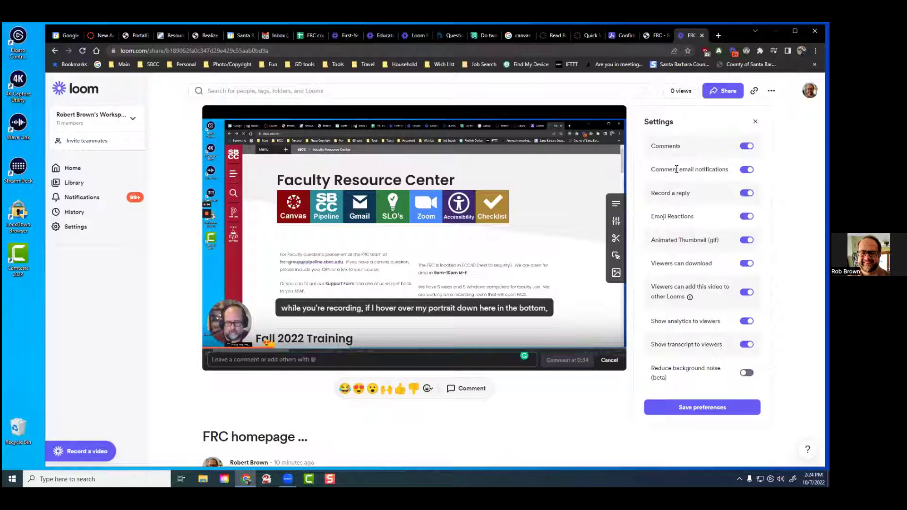
{"action": "left_click_drag", "start_coordinate": [665, 171], "coordinate": [715, 169]}
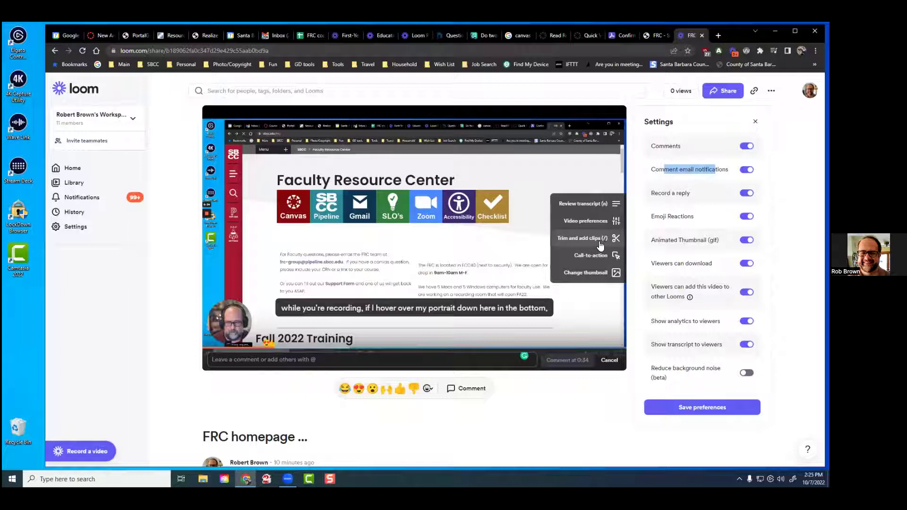
Open the trim editor, trim the video to about 0:22 through 0:40, and restore the clip's full length
{"action": "left_click", "coordinate": [600, 242]}
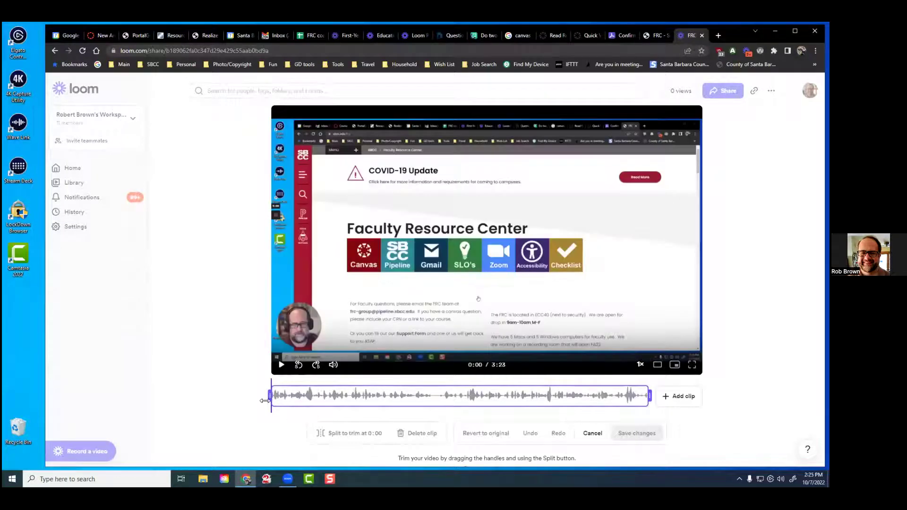
{"action": "left_click_drag", "start_coordinate": [273, 398], "coordinate": [313, 395]}
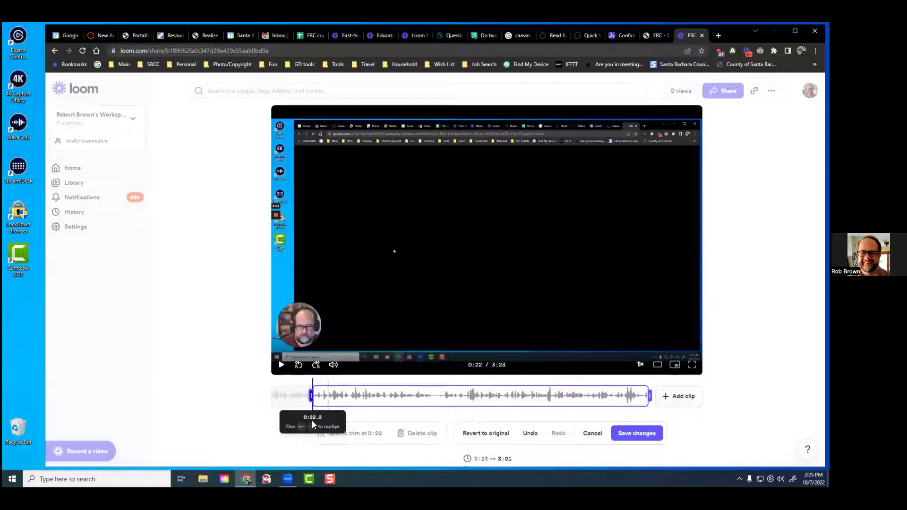
{"action": "left_click_drag", "start_coordinate": [650, 396], "coordinate": [347, 377]}
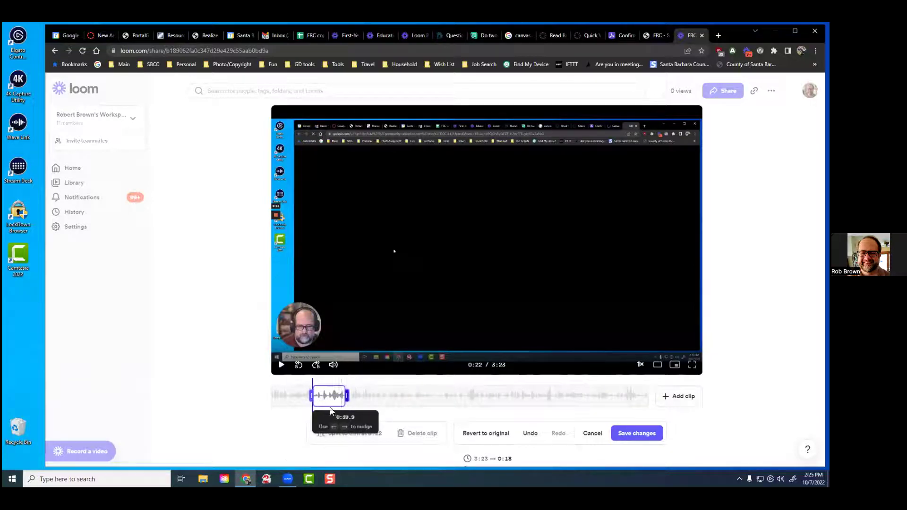
{"action": "left_click", "coordinate": [318, 396]}
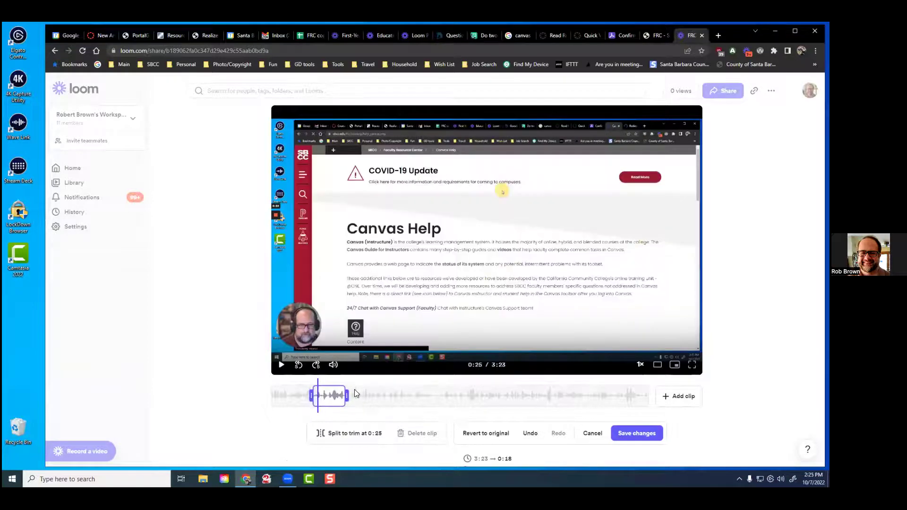
{"action": "left_click_drag", "start_coordinate": [311, 396], "coordinate": [271, 396]}
{"action": "left_click_drag", "start_coordinate": [346, 396], "coordinate": [650, 395]}
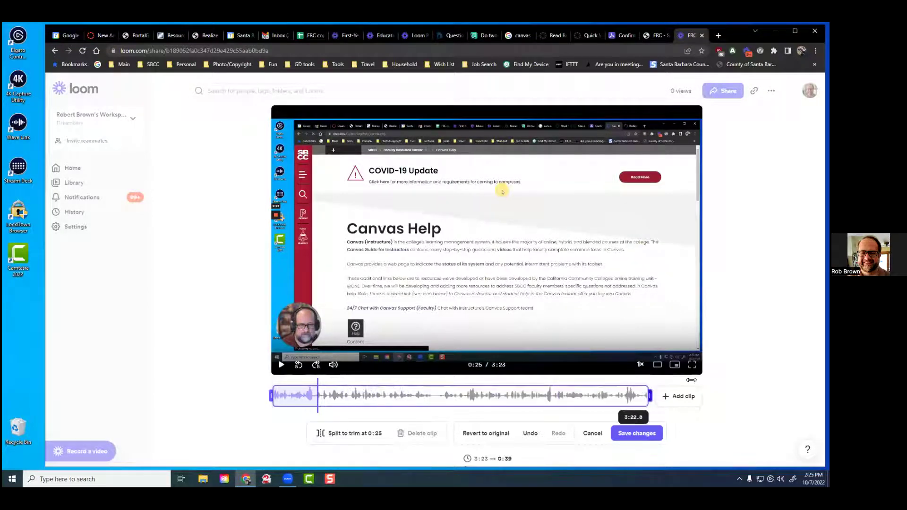
Trim the clip's start to about 0:25 with a split there, and trim its end to about 3:00
{"action": "left_click_drag", "start_coordinate": [272, 401], "coordinate": [315, 397]}
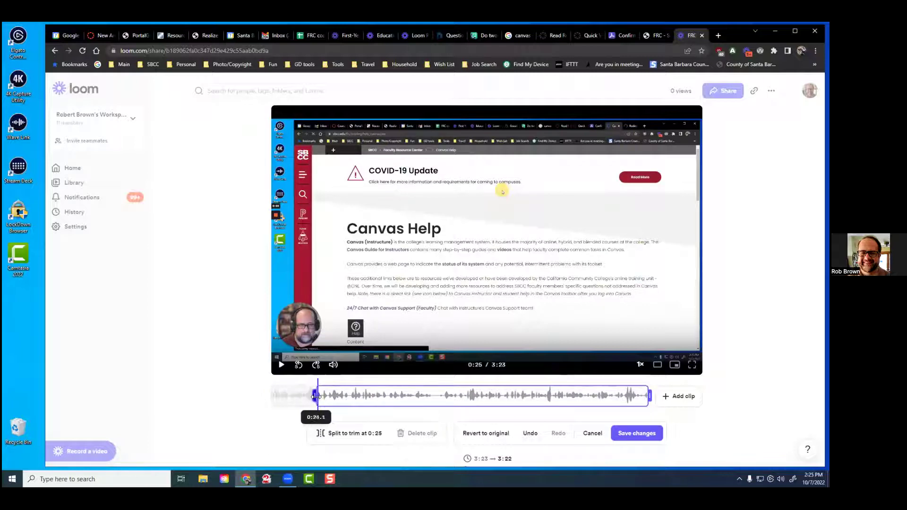
{"action": "left_click", "coordinate": [334, 434]}
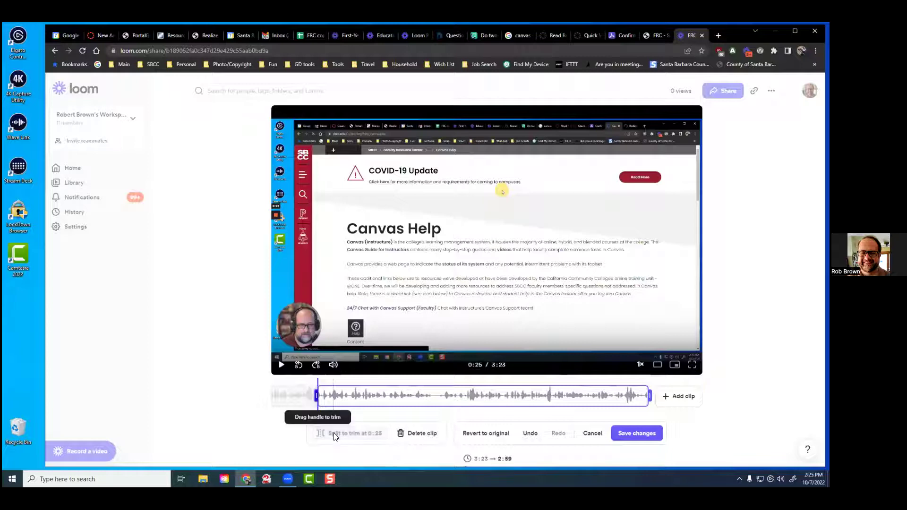
{"action": "left_click", "coordinate": [348, 395]}
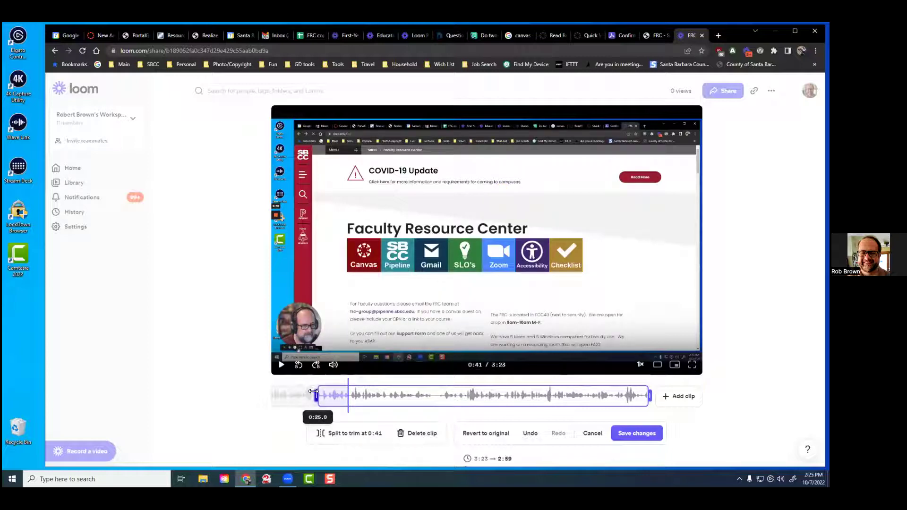
{"action": "left_click", "coordinate": [317, 396]}
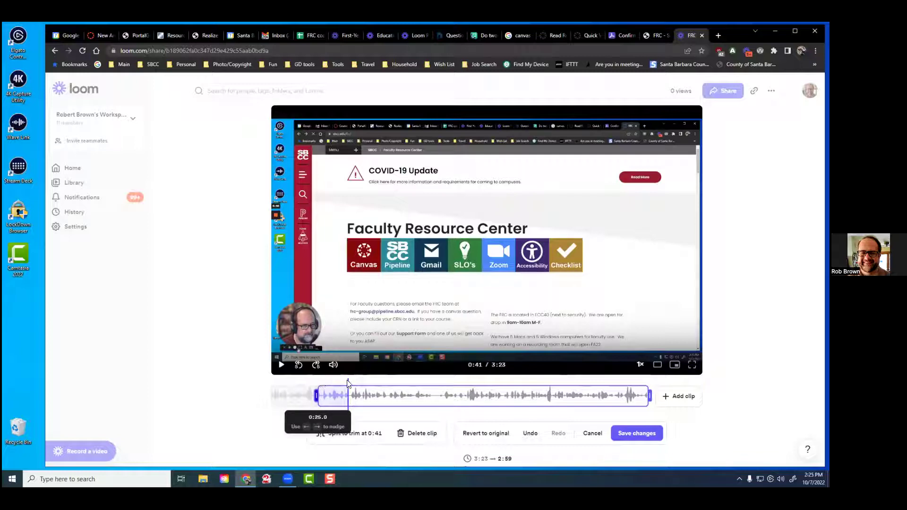
{"action": "left_click", "coordinate": [347, 384]}
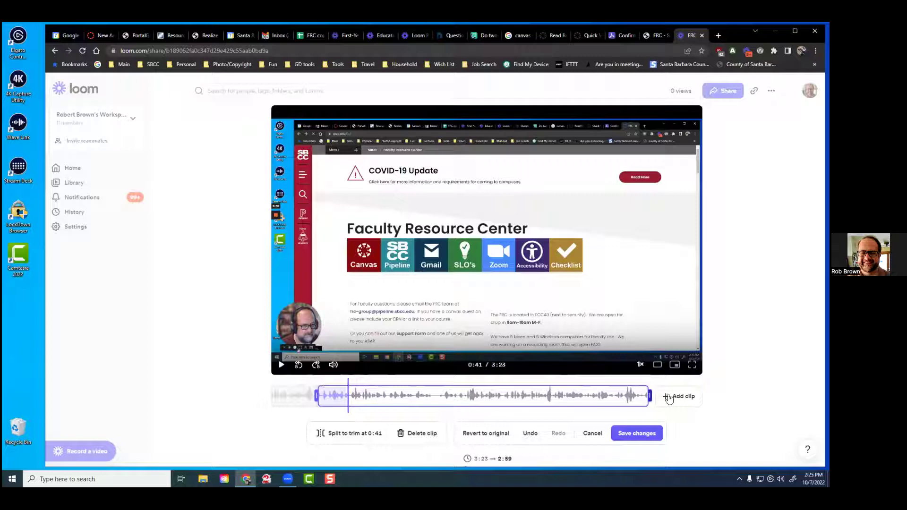
{"action": "left_click", "coordinate": [609, 399]}
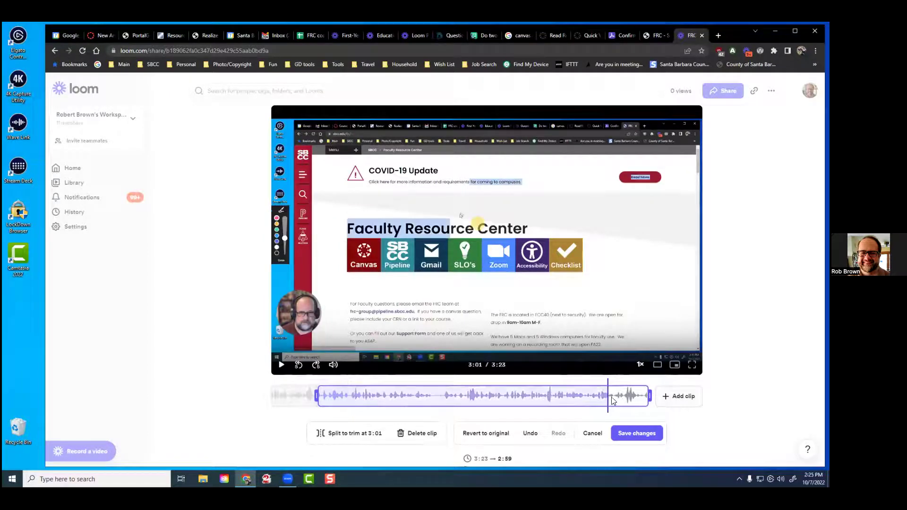
{"action": "left_click_drag", "start_coordinate": [650, 396], "coordinate": [606, 398]}
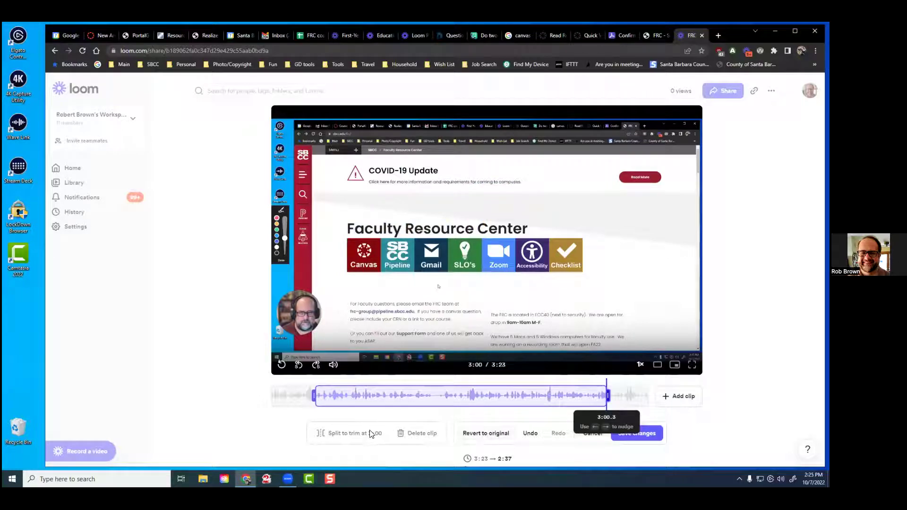
Trim the clip to about 1:25 through 1:40, and look over the recordings available to add as another clip
{"action": "scroll", "coordinate": [506, 407], "scroll_direction": "down", "scroll_amount": 1}
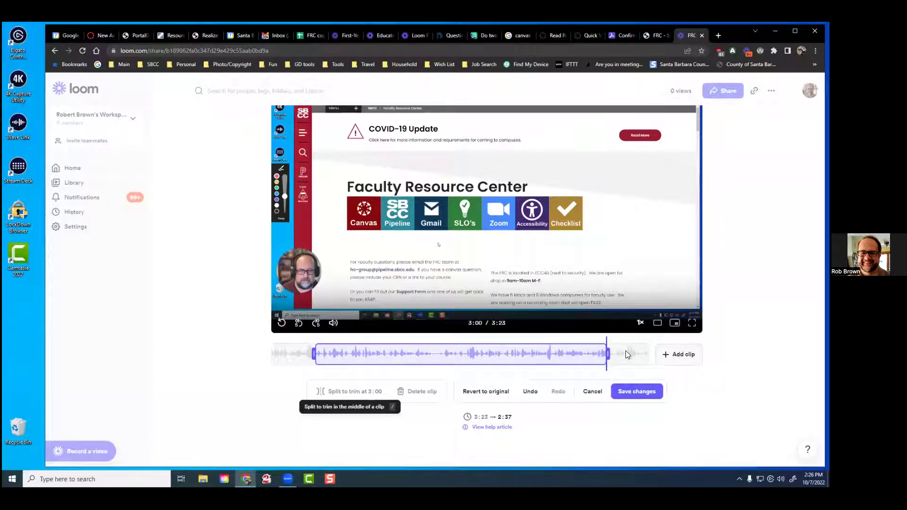
{"action": "left_click_drag", "start_coordinate": [608, 353], "coordinate": [650, 353]}
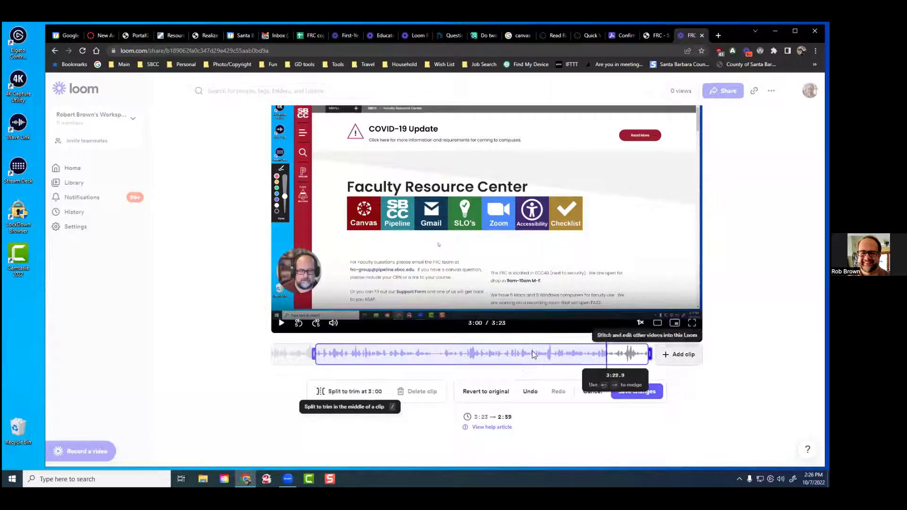
{"action": "left_click_drag", "start_coordinate": [314, 353], "coordinate": [428, 343]}
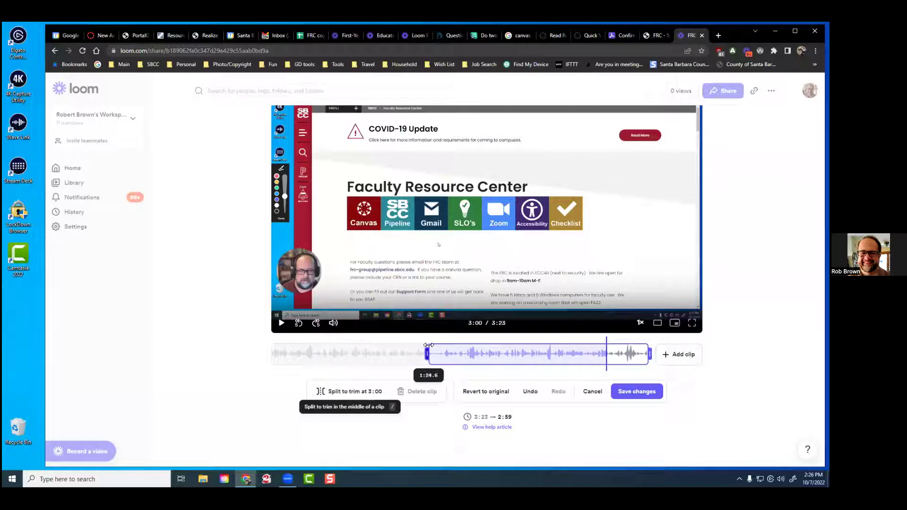
{"action": "left_click_drag", "start_coordinate": [650, 353], "coordinate": [447, 350]}
{"action": "left_click", "coordinate": [676, 353]}
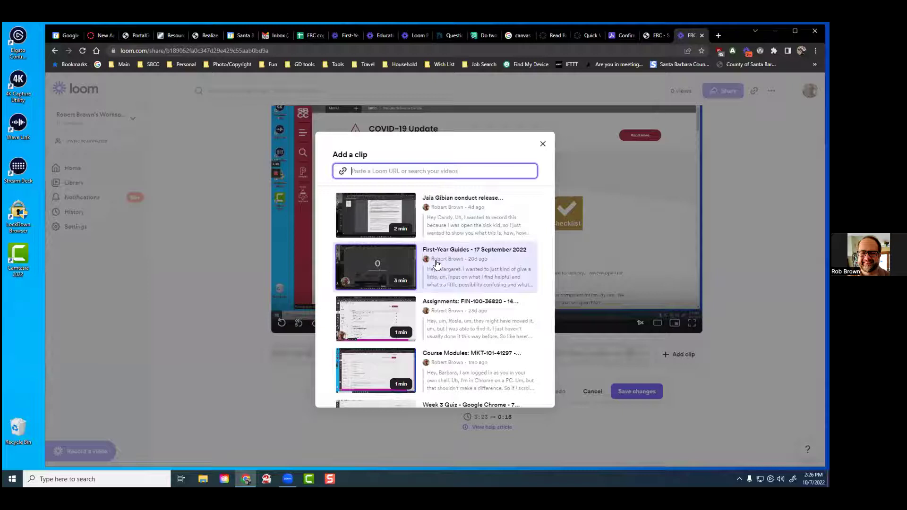
{"action": "left_click", "coordinate": [543, 144]}
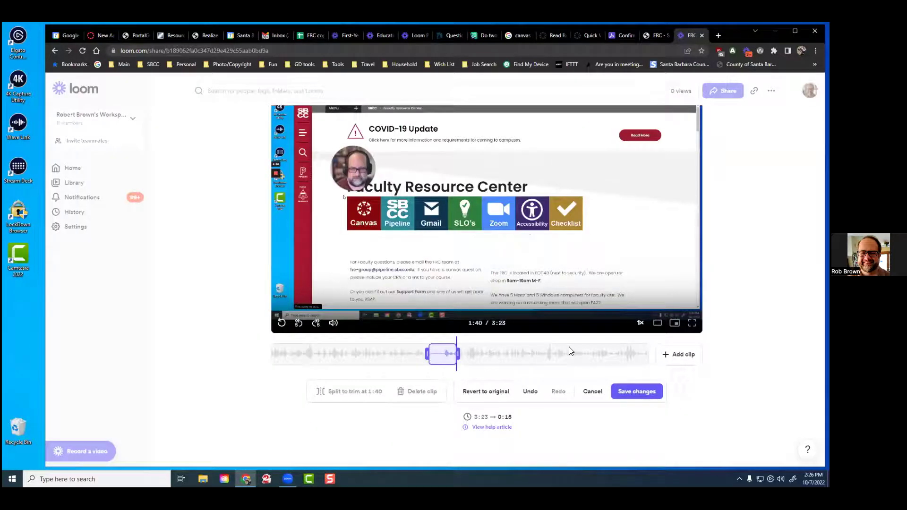
Revert the video to its original version and leave the trim editor without saving
{"action": "left_click", "coordinate": [487, 391]}
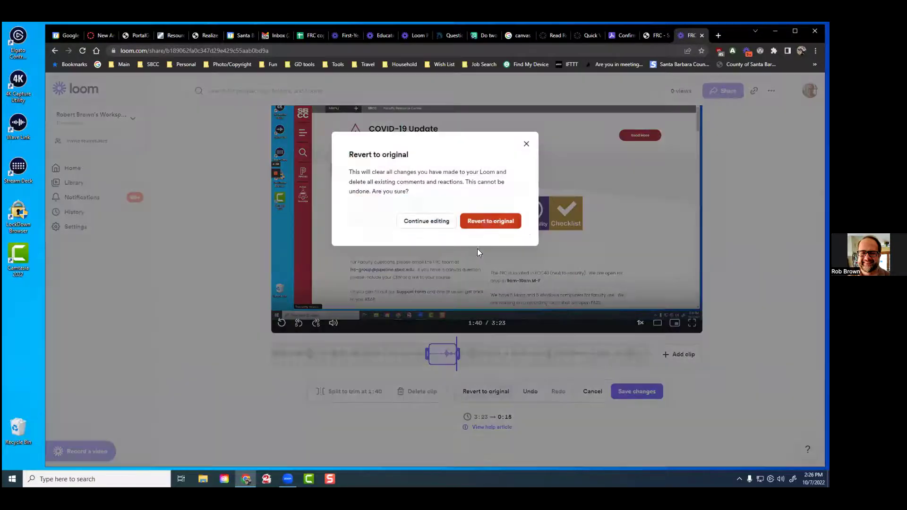
{"action": "left_click", "coordinate": [484, 224]}
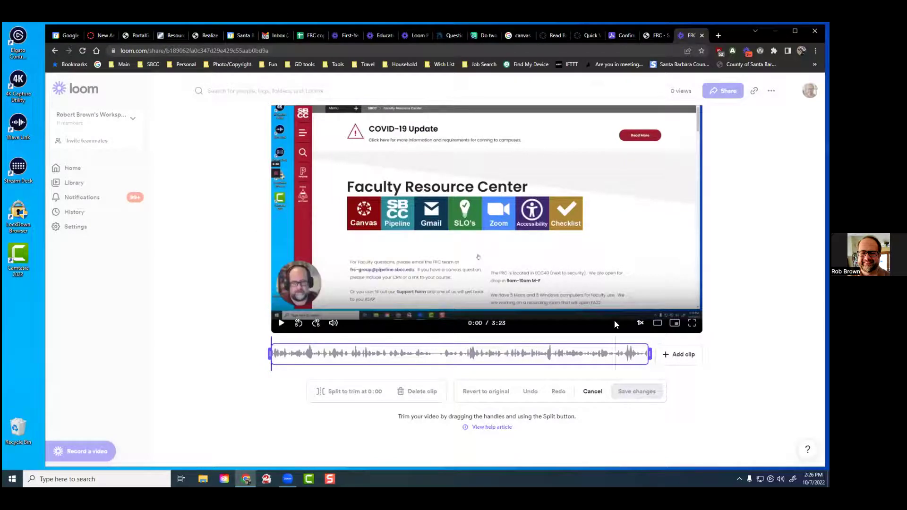
{"action": "left_click", "coordinate": [587, 392]}
Close the video preferences beside the "FRC homepage ..." player
{"action": "mouse_move", "coordinate": [589, 216]}
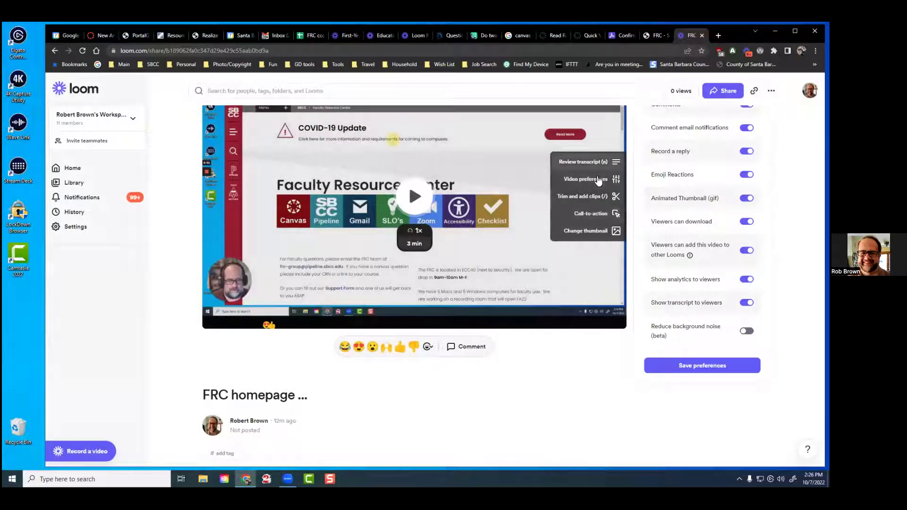
{"action": "scroll", "coordinate": [648, 278], "scroll_direction": "up", "scroll_amount": 1}
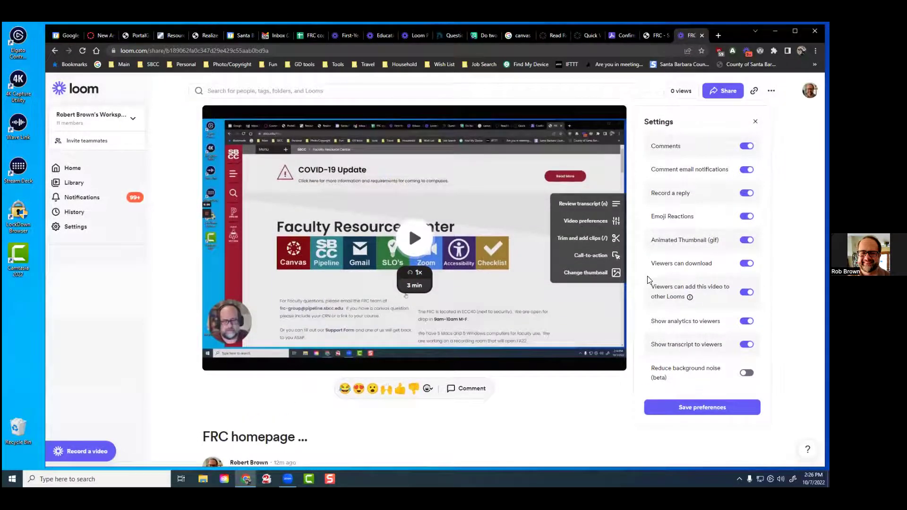
{"action": "left_click", "coordinate": [593, 219]}
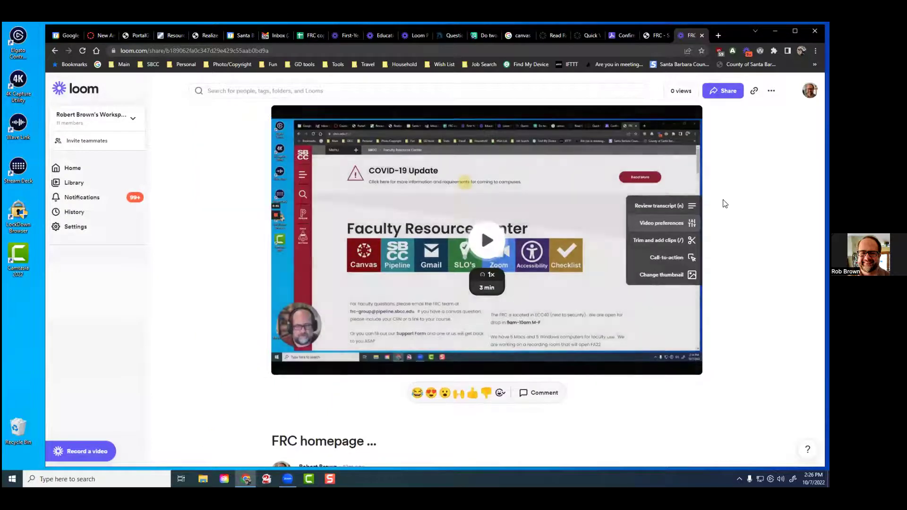
Open the "FRC homepage ..." video's transcript, look through it, and jump playback to the passage at 0:08
{"action": "left_click", "coordinate": [657, 210]}
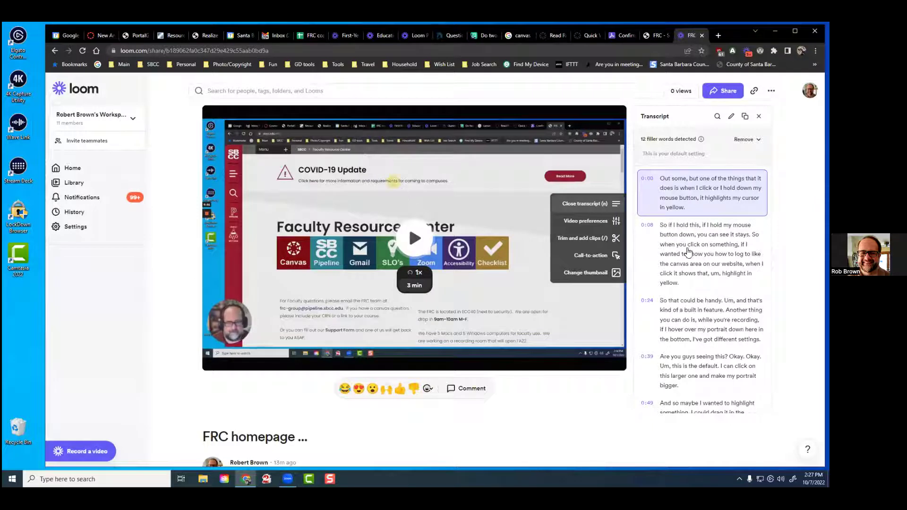
{"action": "scroll", "coordinate": [716, 227], "scroll_direction": "down", "scroll_amount": 3}
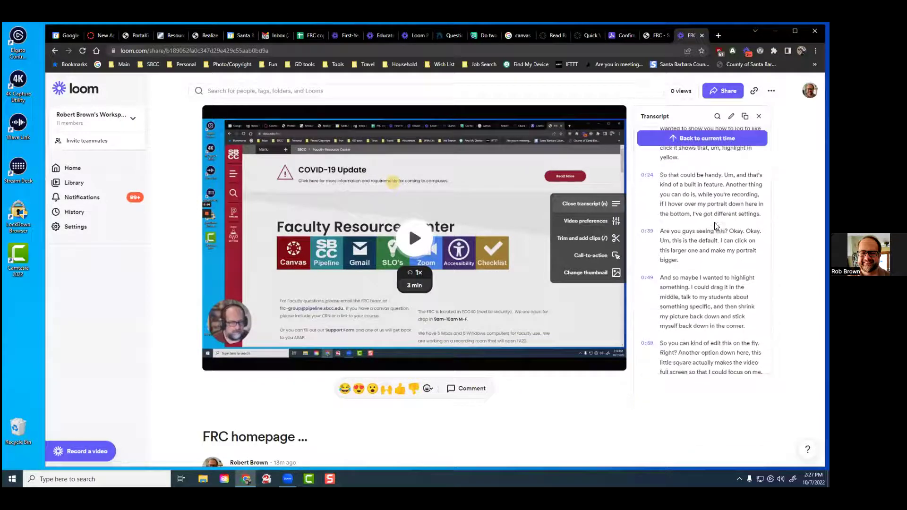
{"action": "scroll", "coordinate": [716, 226], "scroll_direction": "up", "scroll_amount": 3}
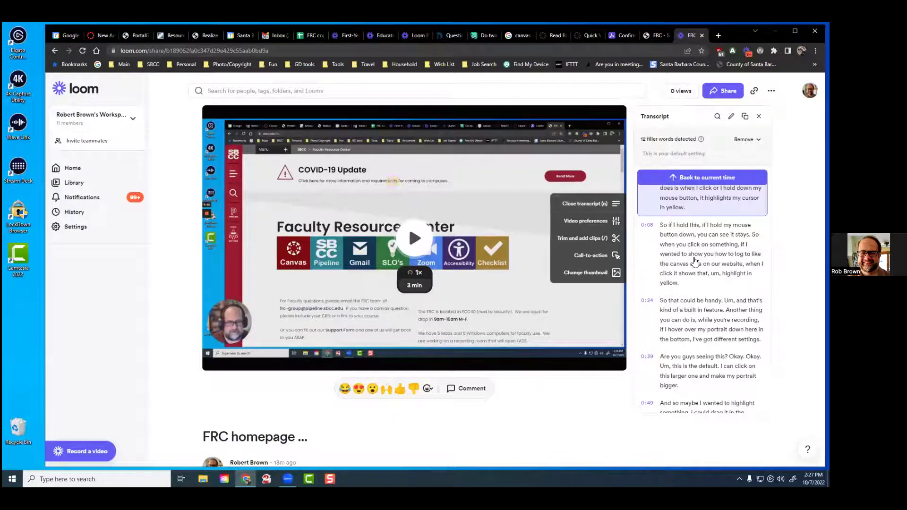
{"action": "left_click", "coordinate": [694, 259]}
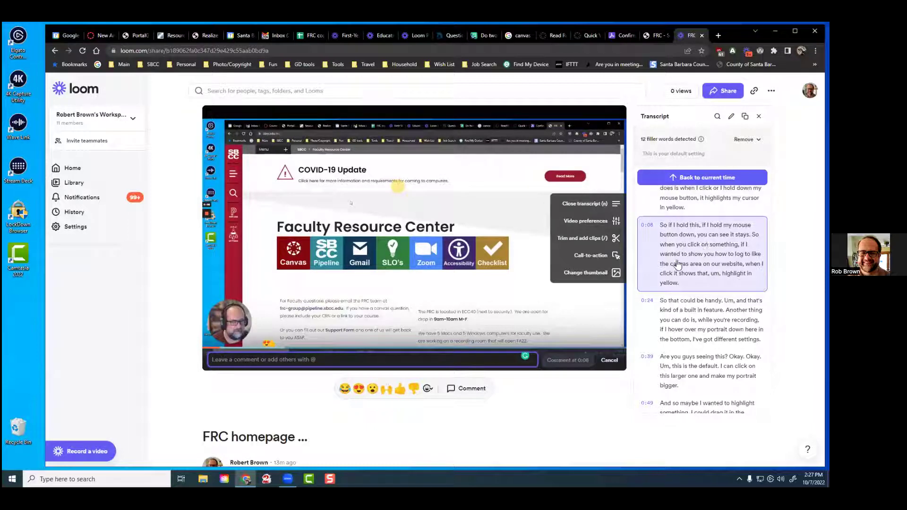
Open the transcript for correction, bring up the correction options for "something" and "can" in the 0:08 passage, and finish without editing
{"action": "left_click", "coordinate": [731, 117]}
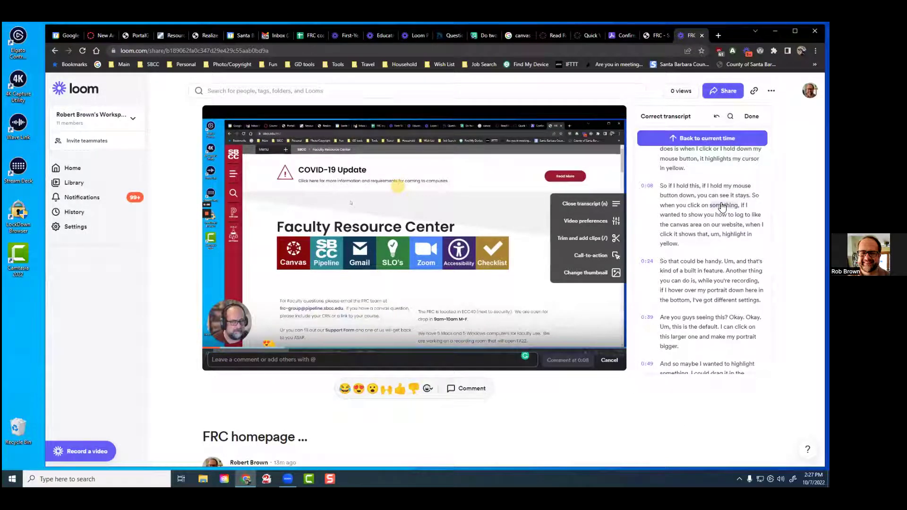
{"action": "left_click", "coordinate": [718, 205]}
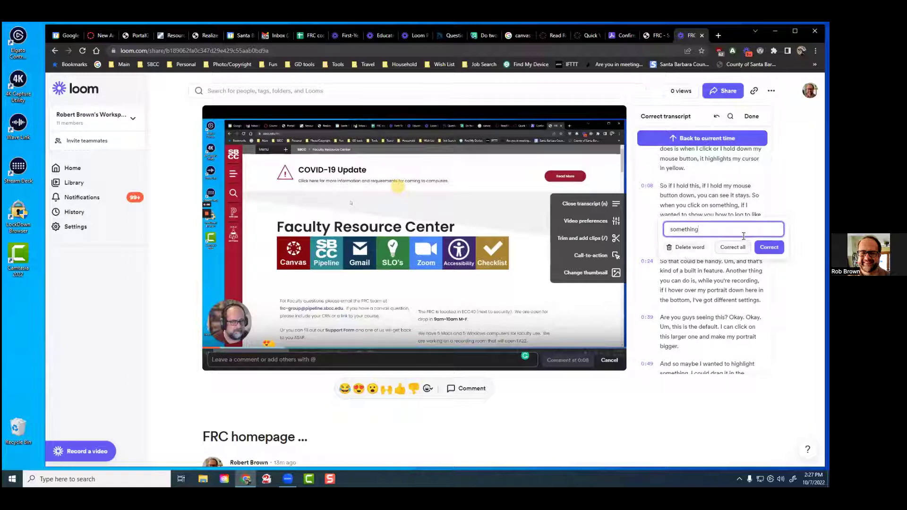
{"action": "left_click", "coordinate": [694, 208]}
{"action": "left_click_drag", "start_coordinate": [680, 207], "coordinate": [739, 206]}
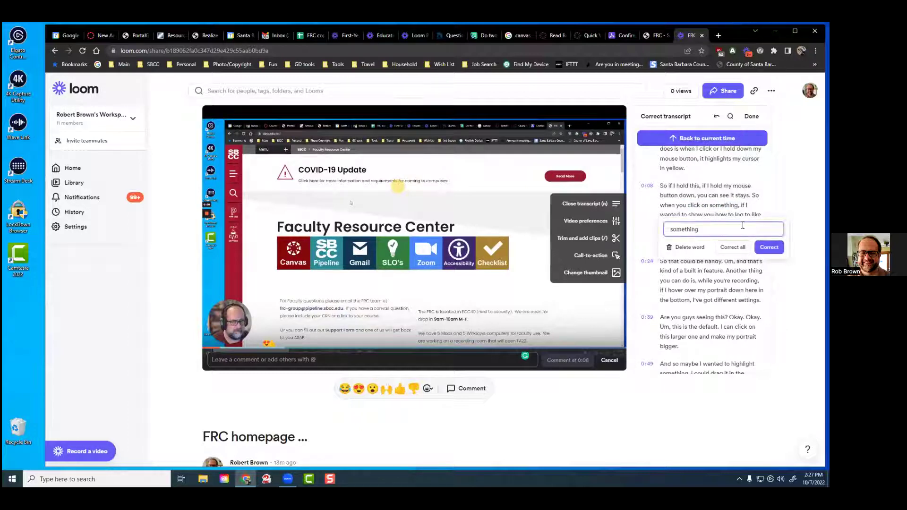
{"action": "left_click", "coordinate": [717, 196]}
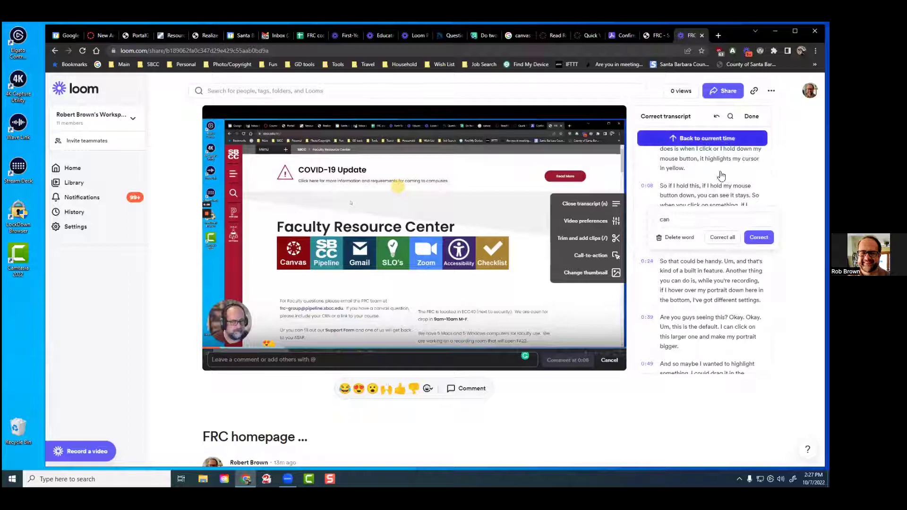
{"action": "left_click", "coordinate": [705, 139]}
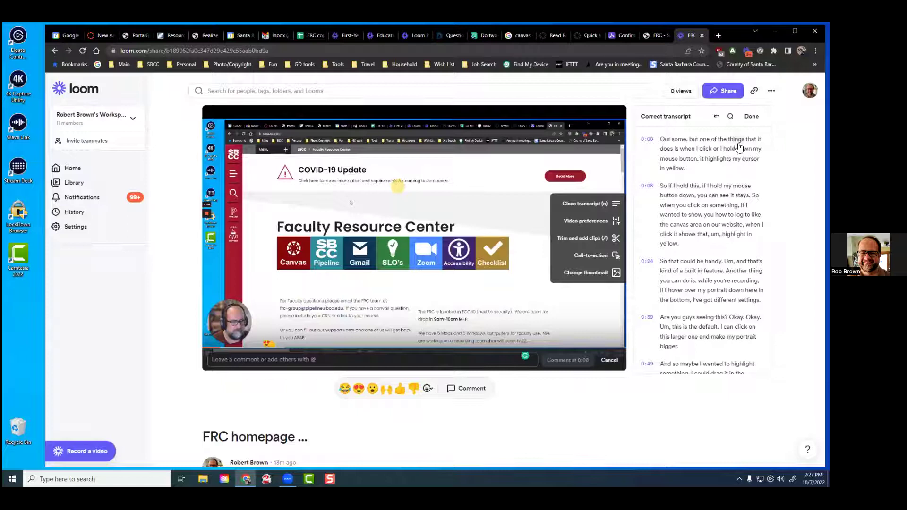
{"action": "left_click", "coordinate": [751, 117]}
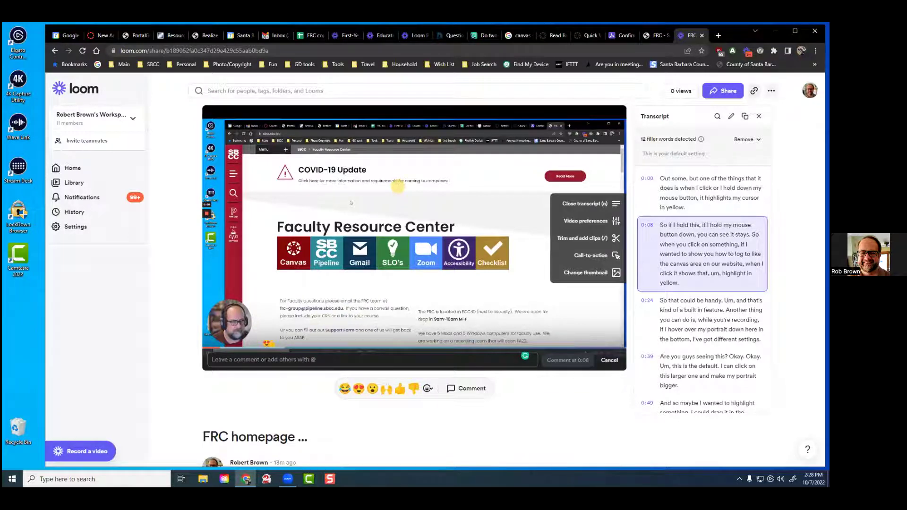
Return to the video library and open the personal settings
{"action": "left_click", "coordinate": [74, 188]}
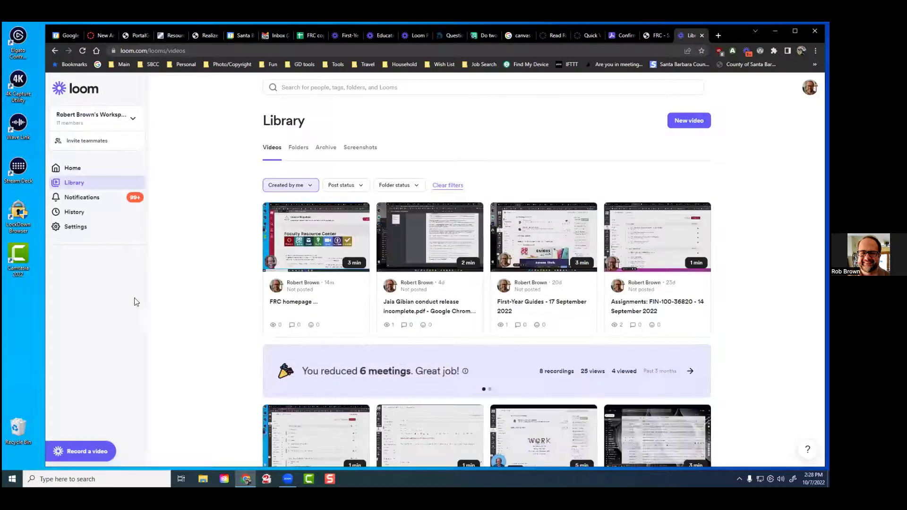
{"action": "left_click", "coordinate": [78, 227]}
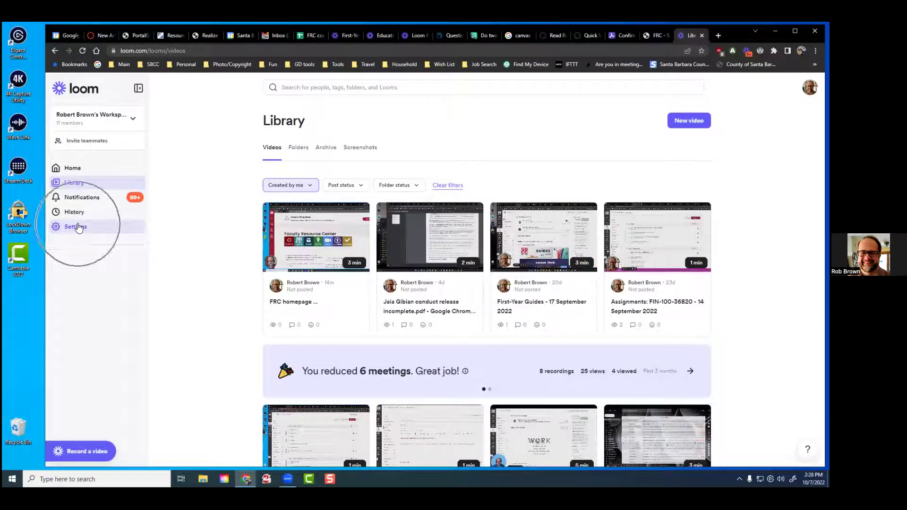
{"action": "left_click", "coordinate": [78, 227]}
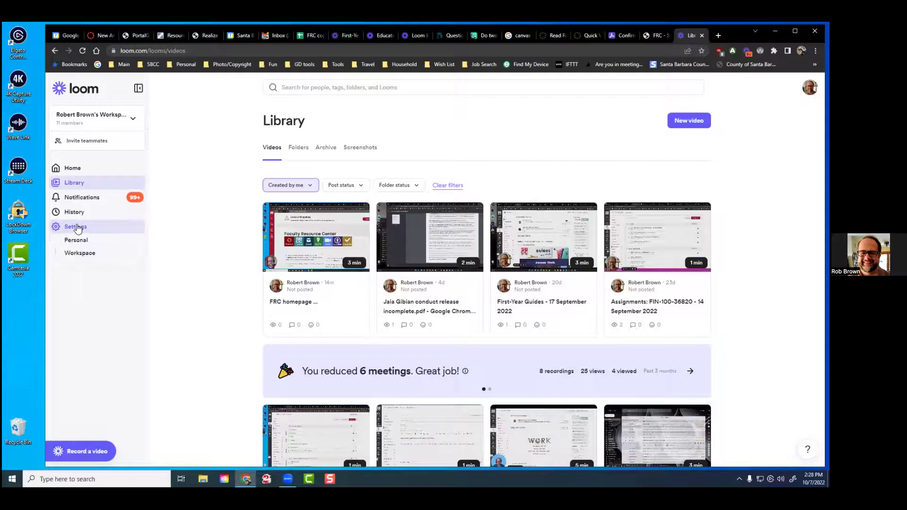
{"action": "left_click", "coordinate": [85, 240]}
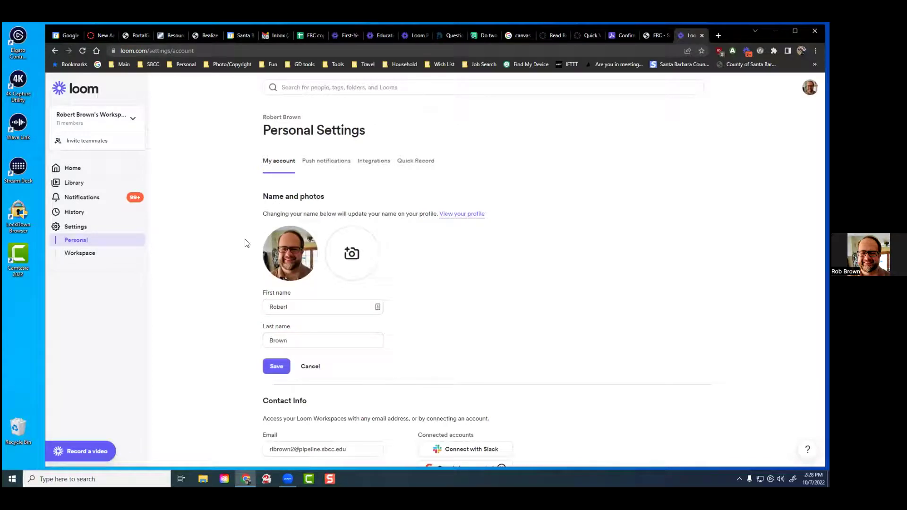
Look through the account settings for name and photos, contact info, password, workspace content and account deletion
{"action": "mouse_move", "coordinate": [307, 234]}
{"action": "mouse_move", "coordinate": [285, 251]}
{"action": "scroll", "coordinate": [285, 251], "scroll_direction": "down", "scroll_amount": 1}
{"action": "scroll", "coordinate": [321, 153], "scroll_direction": "up", "scroll_amount": 1}
{"action": "scroll", "coordinate": [267, 281], "scroll_direction": "down", "scroll_amount": 2}
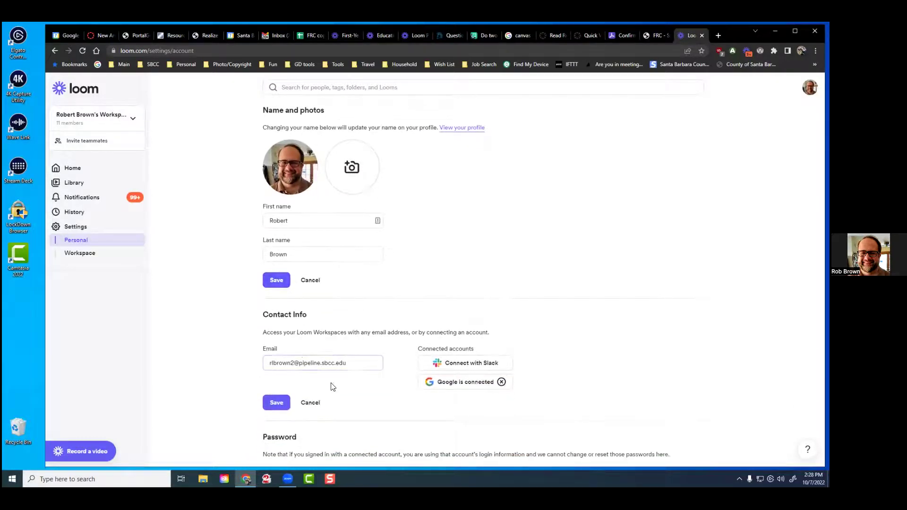
{"action": "scroll", "coordinate": [283, 364], "scroll_direction": "down", "scroll_amount": 5}
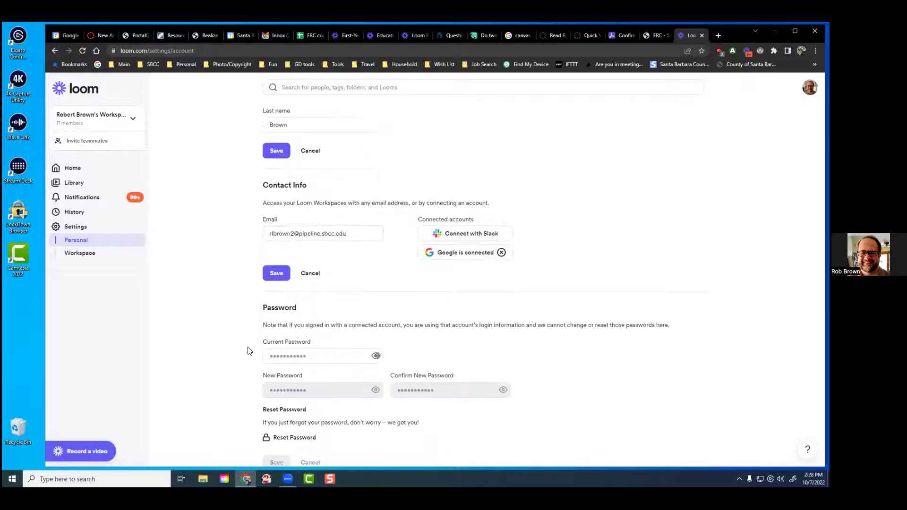
{"action": "scroll", "coordinate": [250, 351], "scroll_direction": "down", "scroll_amount": 2}
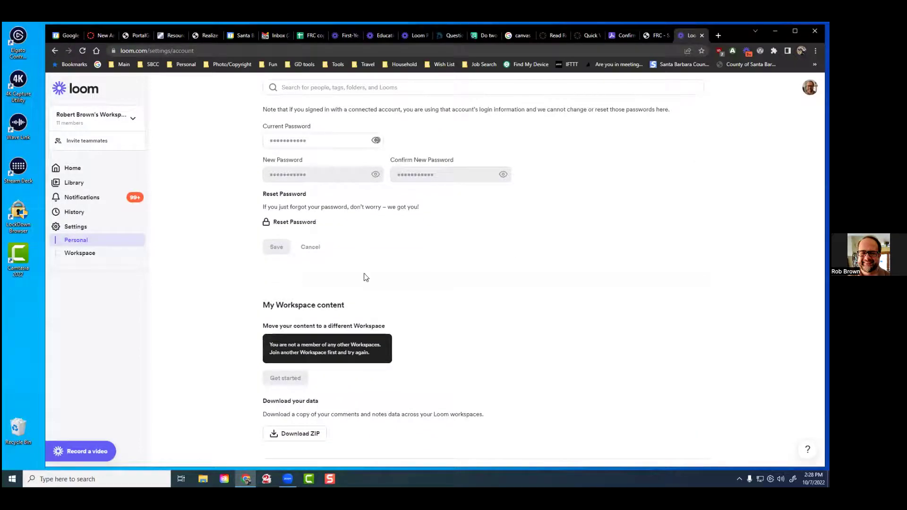
{"action": "scroll", "coordinate": [364, 294], "scroll_direction": "down", "scroll_amount": 1}
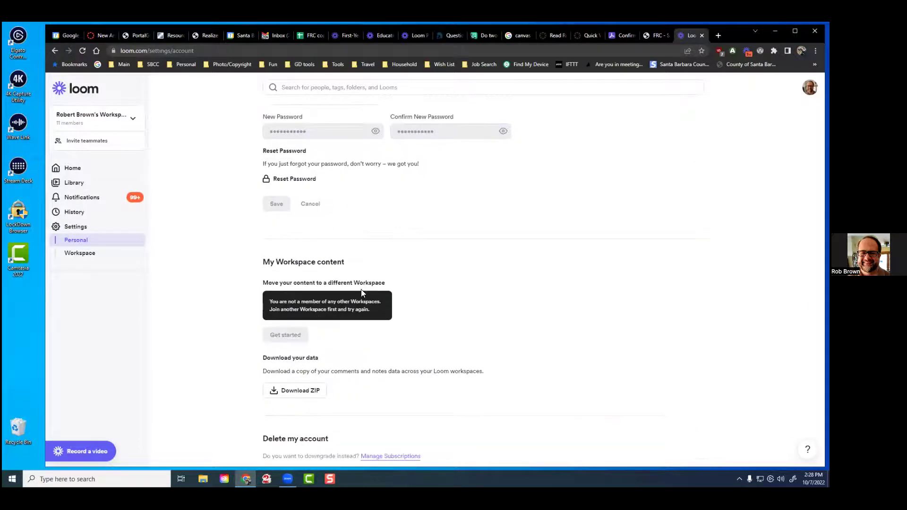
{"action": "scroll", "coordinate": [260, 287], "scroll_direction": "down", "scroll_amount": 1}
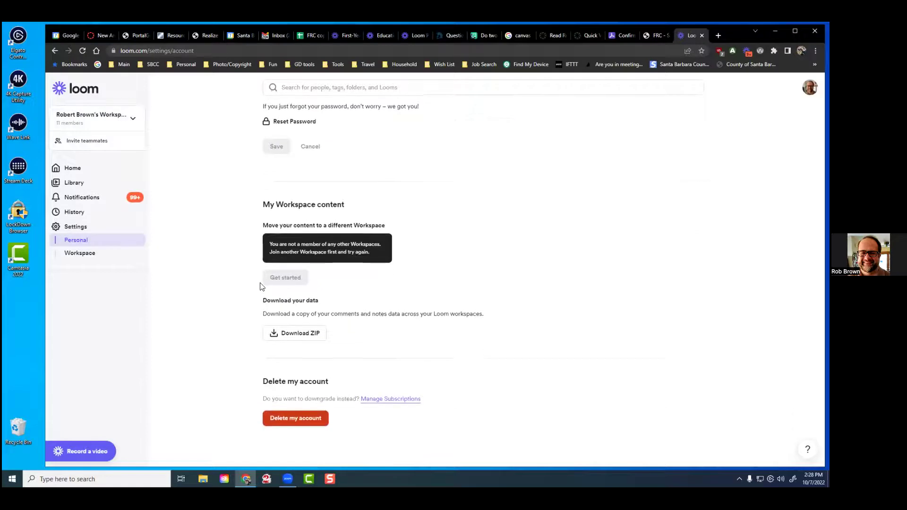
{"action": "scroll", "coordinate": [261, 287], "scroll_direction": "up", "scroll_amount": 9}
{"action": "scroll", "coordinate": [260, 286], "scroll_direction": "up", "scroll_amount": 3}
Review the push notification options and the general workspace settings, and leave the settings for the home page
{"action": "left_click", "coordinate": [331, 160]}
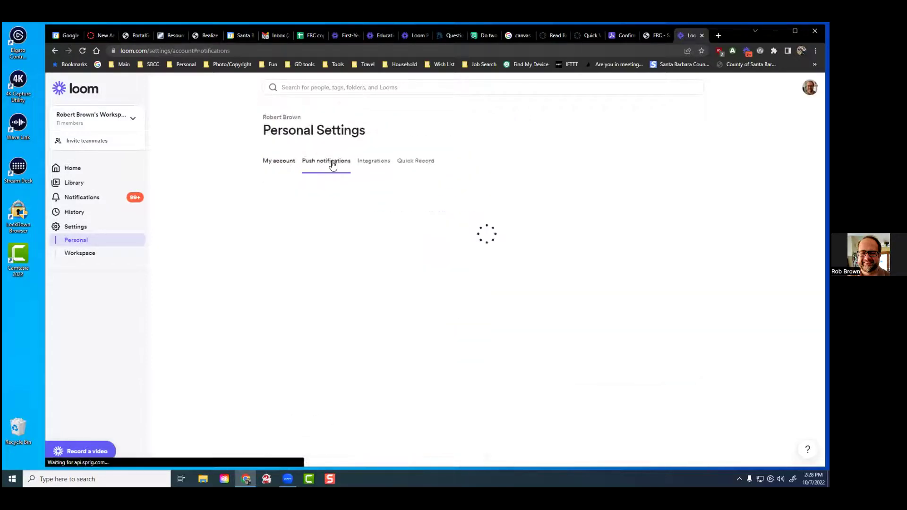
{"action": "scroll", "coordinate": [268, 272], "scroll_direction": "down", "scroll_amount": 3}
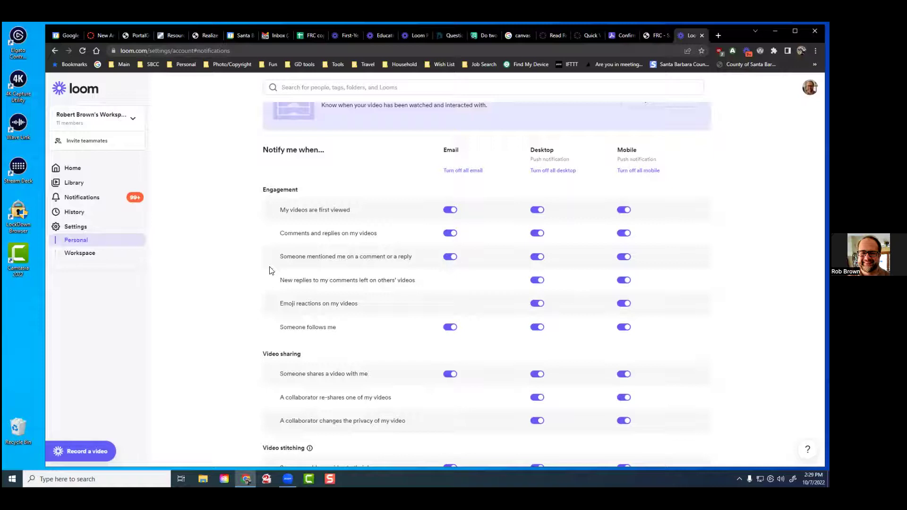
{"action": "scroll", "coordinate": [272, 270], "scroll_direction": "down", "scroll_amount": 2}
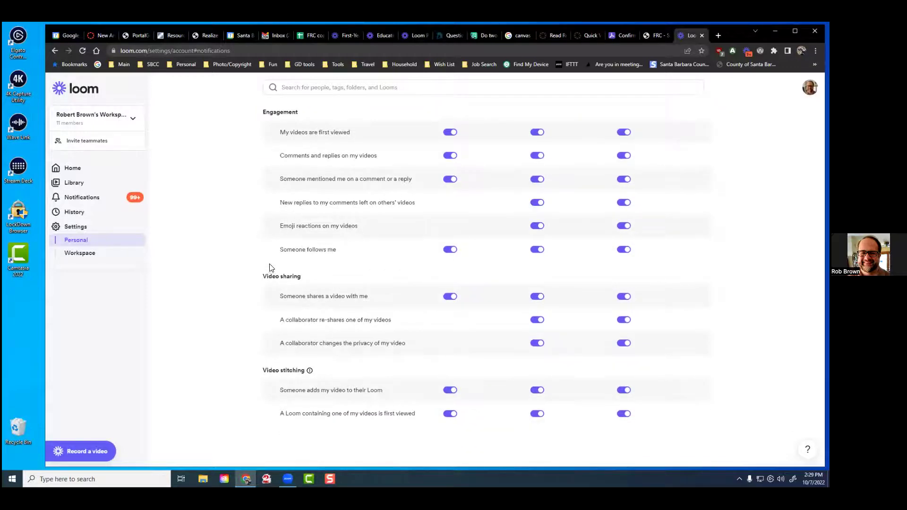
{"action": "scroll", "coordinate": [271, 268], "scroll_direction": "up", "scroll_amount": 1}
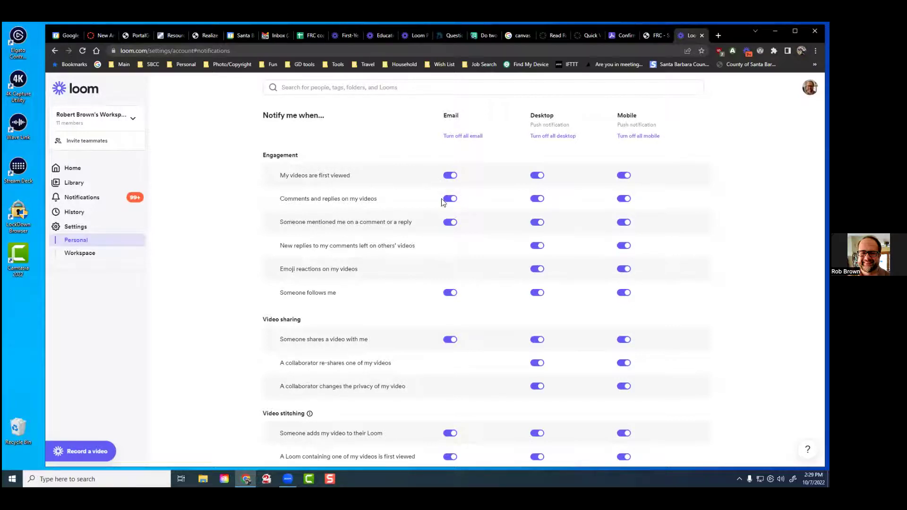
{"action": "scroll", "coordinate": [339, 259], "scroll_direction": "up", "scroll_amount": 3}
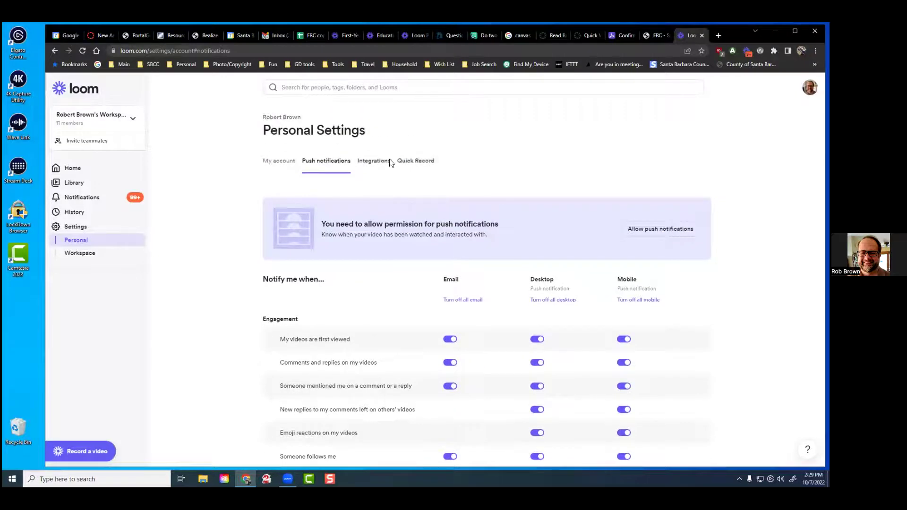
{"action": "left_click", "coordinate": [89, 258]}
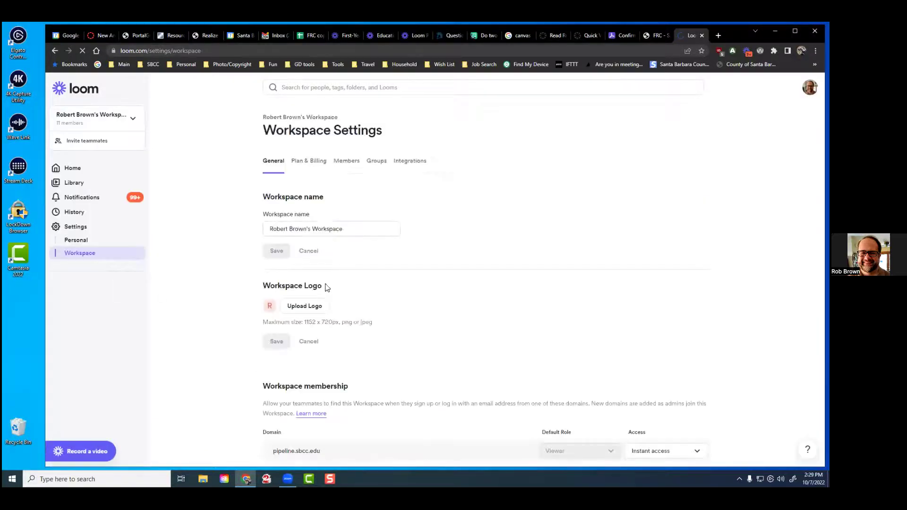
{"action": "left_click", "coordinate": [73, 168]}
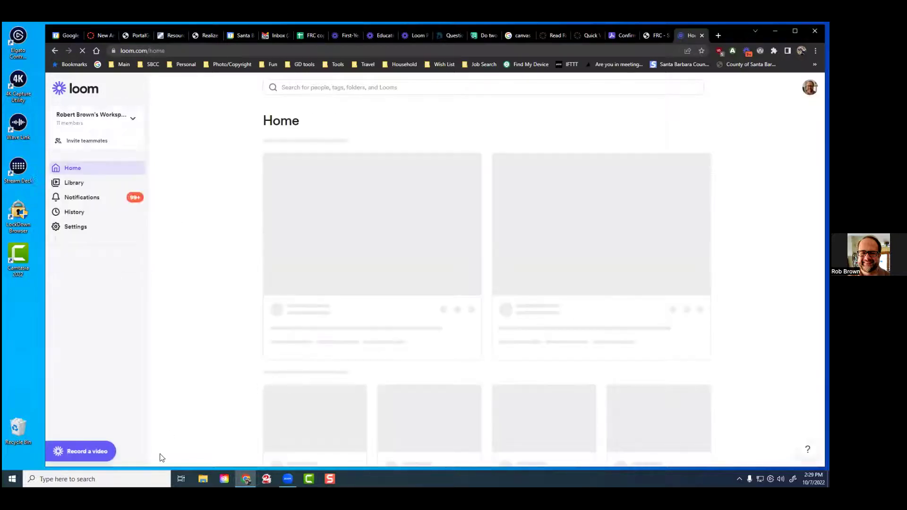
Find and launch the Loom desktop app, and minimise the browser window
{"action": "left_click", "coordinate": [100, 475]}
{"action": "type", "text": "loom"}
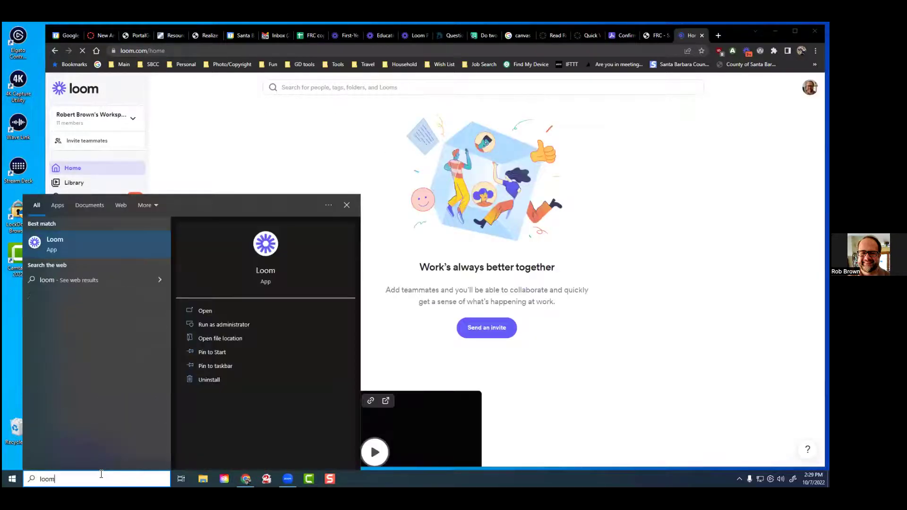
{"action": "key", "text": "Return"}
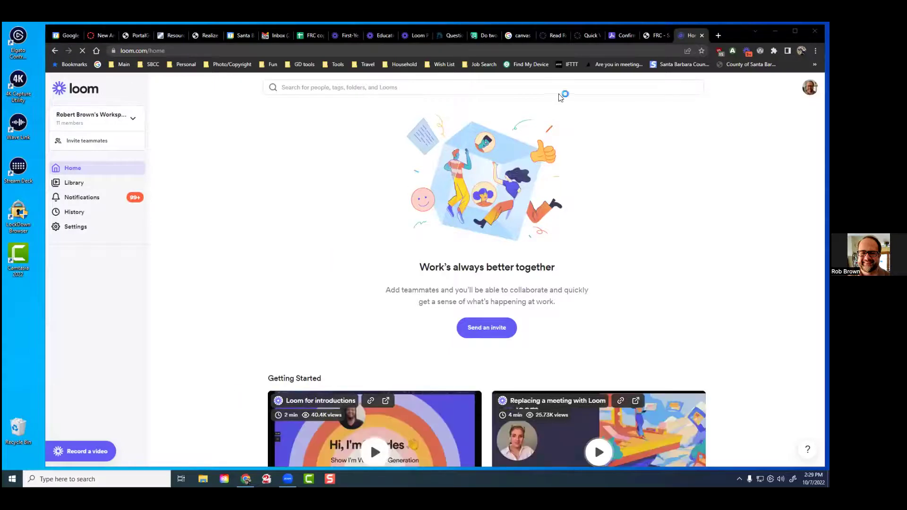
{"action": "left_click", "coordinate": [775, 31]}
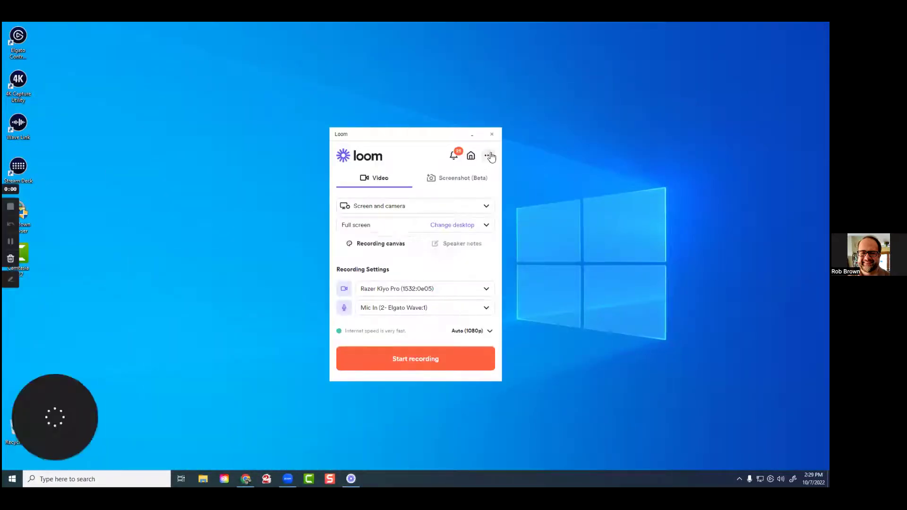
Open the desktop recorder's preferences and raise the "Touch up my appearance" strength to nearly the maximum
{"action": "left_click", "coordinate": [490, 155]}
{"action": "key", "text": "ctrl"}
{"action": "key", "text": "ctrl"}
{"action": "key", "text": "ctrl"}
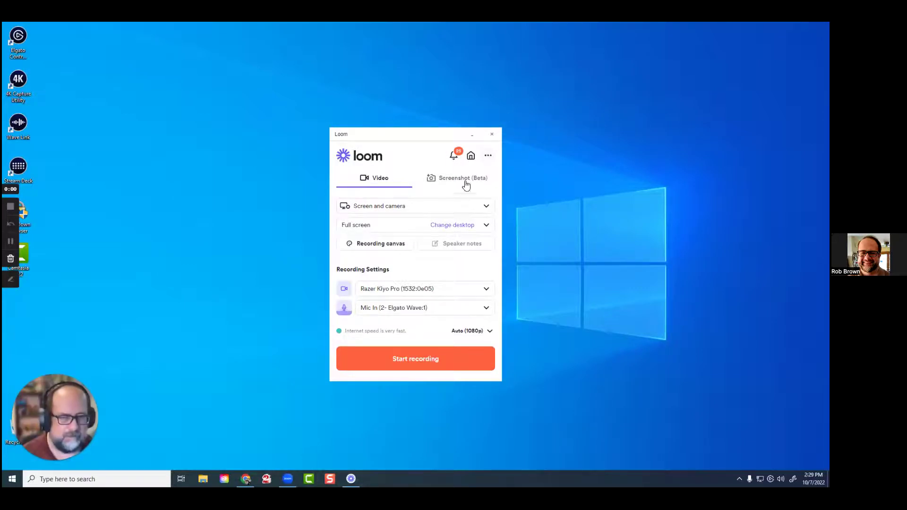
{"action": "left_click", "coordinate": [487, 156]}
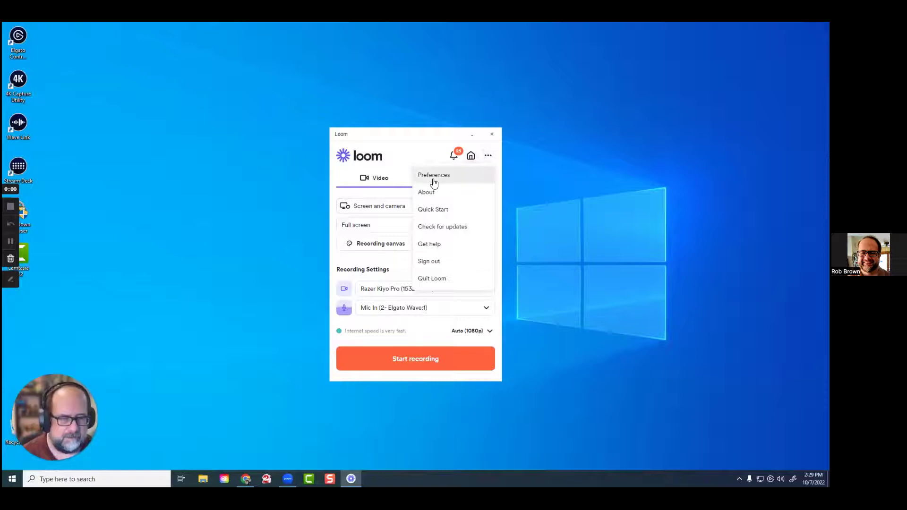
{"action": "key", "text": "ctrl"}
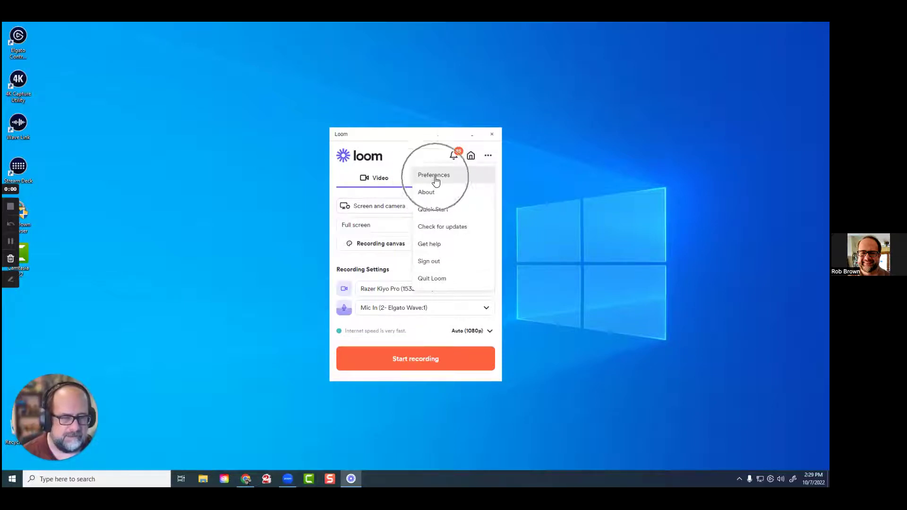
{"action": "left_click", "coordinate": [434, 176]}
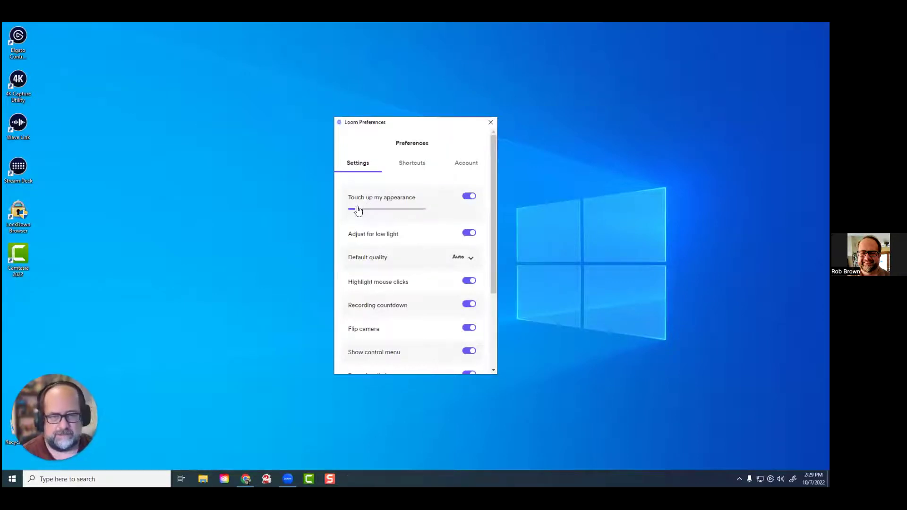
{"action": "left_click_drag", "start_coordinate": [356, 212], "coordinate": [431, 216]}
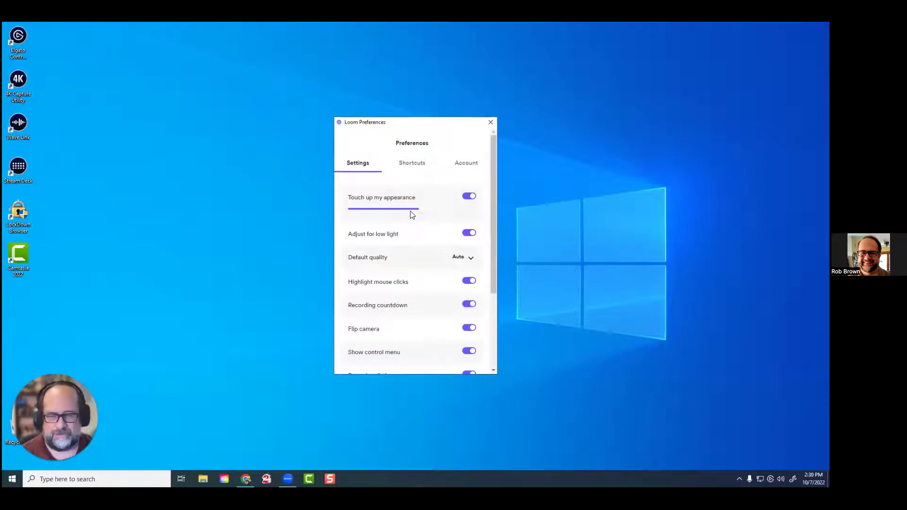
{"action": "mouse_move", "coordinate": [59, 397]}
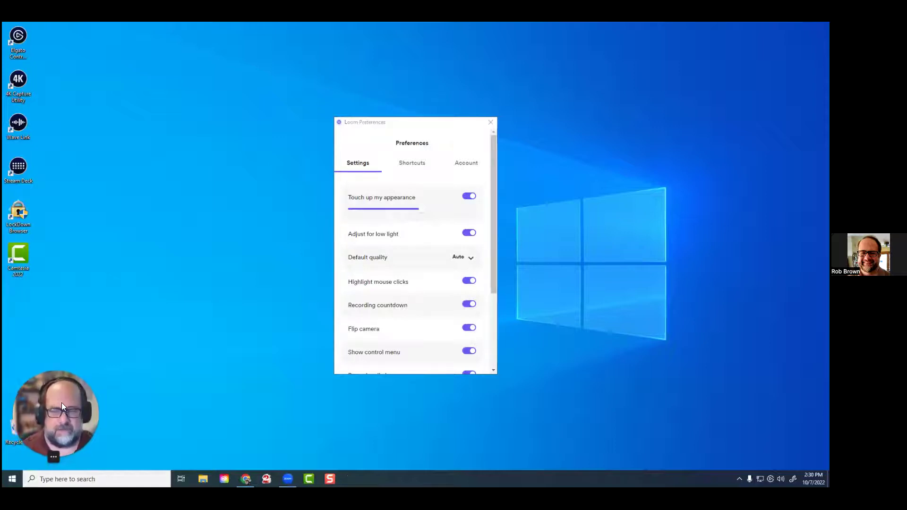
Move the camera bubble beside the preferences, lower the "Touch up my appearance" strength to near the minimum, and switch the effect off and on again
{"action": "left_click_drag", "start_coordinate": [61, 403], "coordinate": [275, 175]}
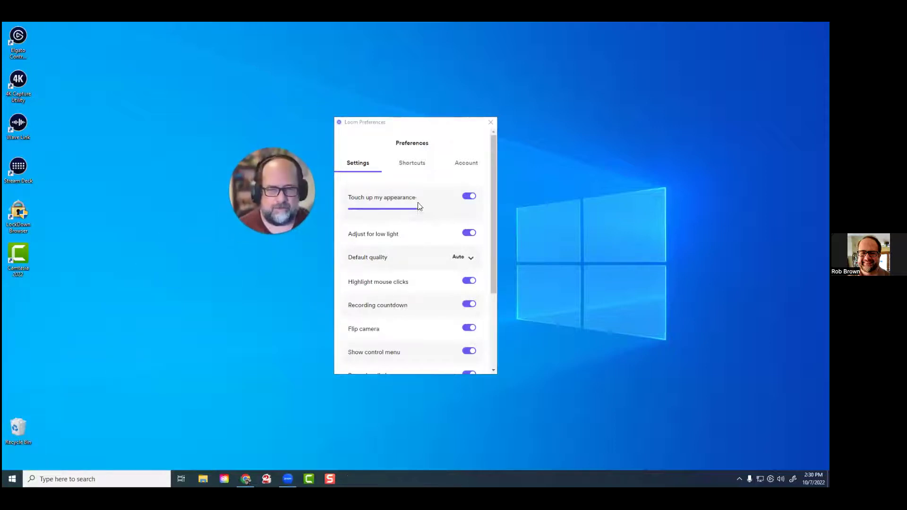
{"action": "left_click_drag", "start_coordinate": [419, 213], "coordinate": [362, 214]}
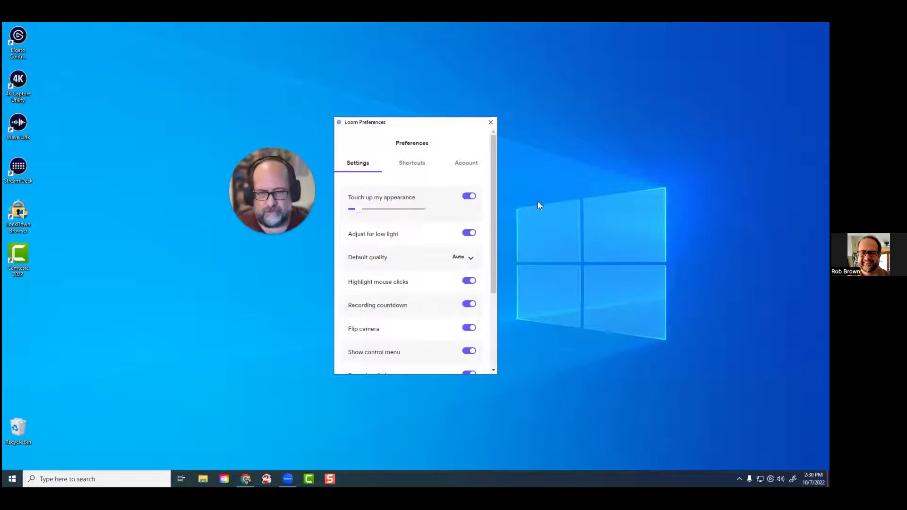
{"action": "left_click", "coordinate": [472, 198]}
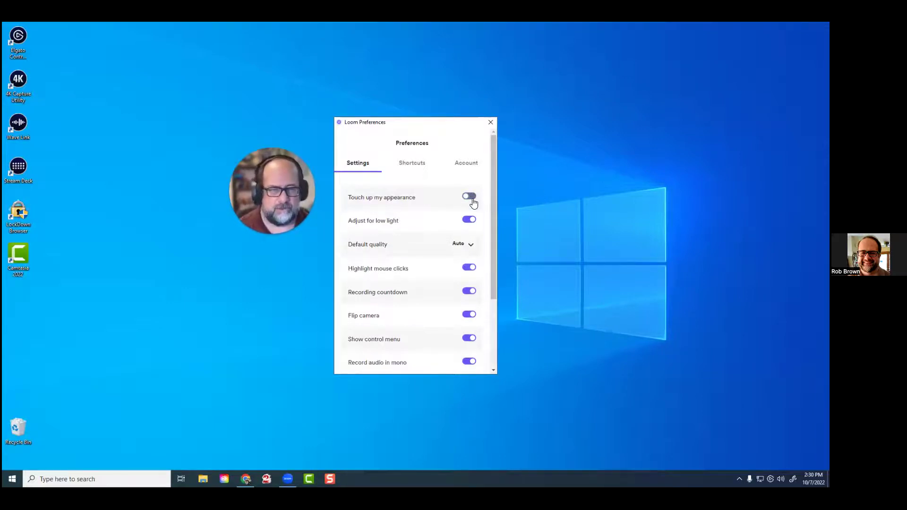
{"action": "left_click", "coordinate": [472, 201]}
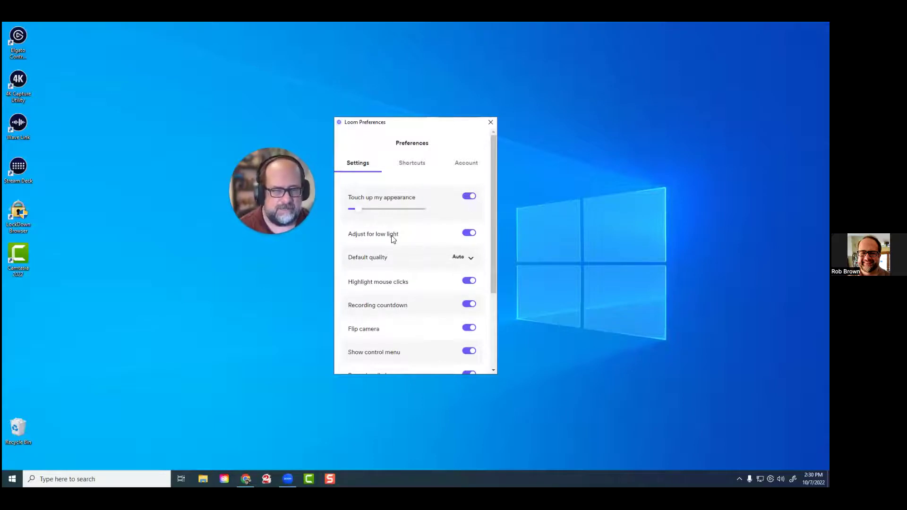
Review the remaining recording preferences, from "Adjust for low light" through "Show recording time", and close the preferences
{"action": "left_click", "coordinate": [470, 236]}
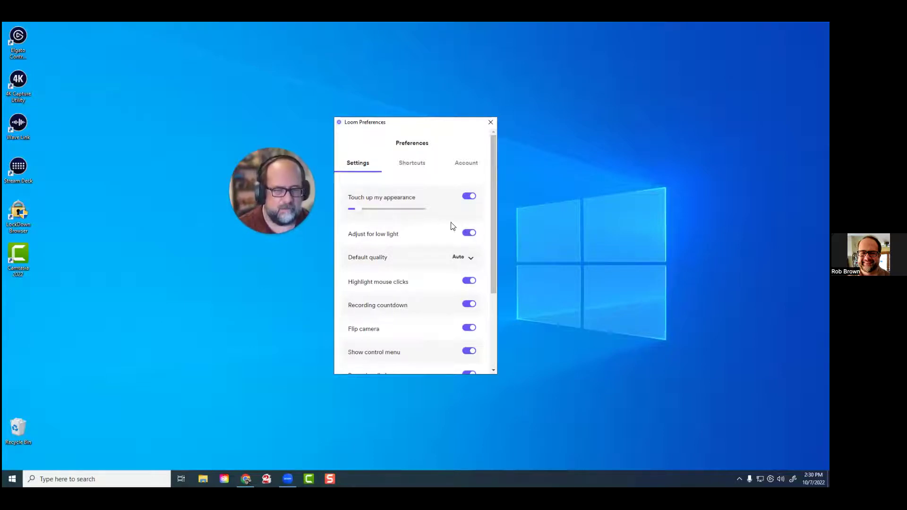
{"action": "scroll", "coordinate": [439, 231], "scroll_direction": "down", "scroll_amount": 3}
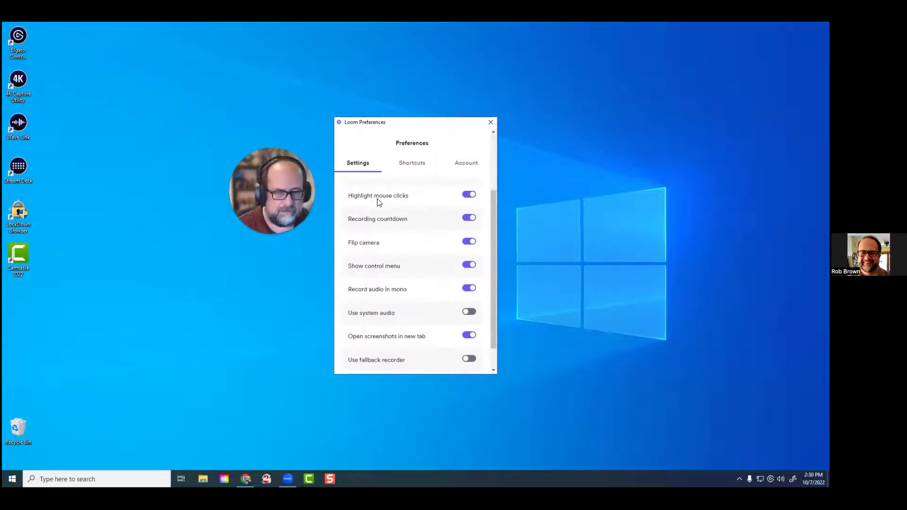
{"action": "left_click", "coordinate": [568, 187]}
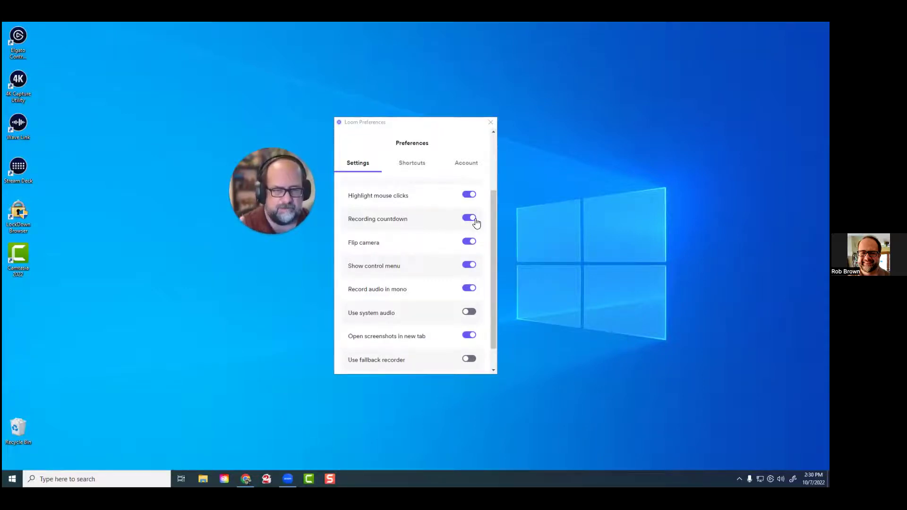
{"action": "scroll", "coordinate": [411, 279], "scroll_direction": "down", "scroll_amount": 1}
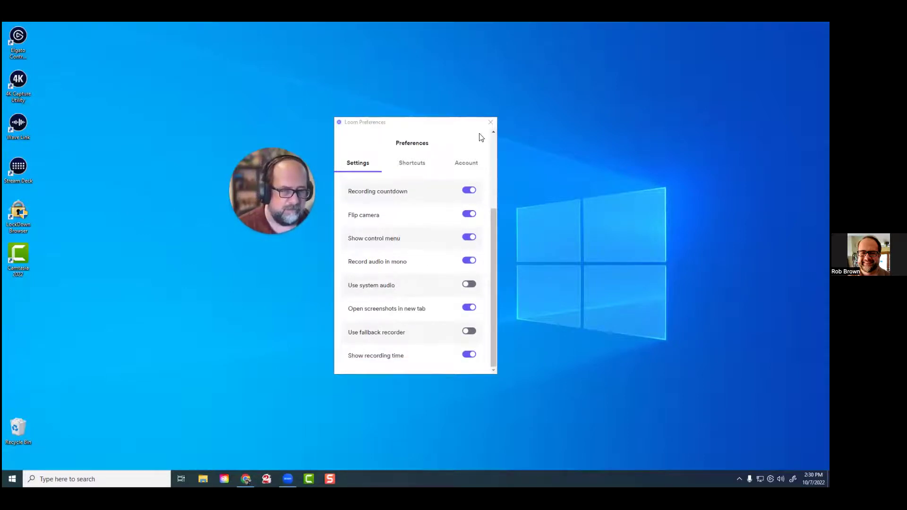
{"action": "left_click", "coordinate": [491, 123]}
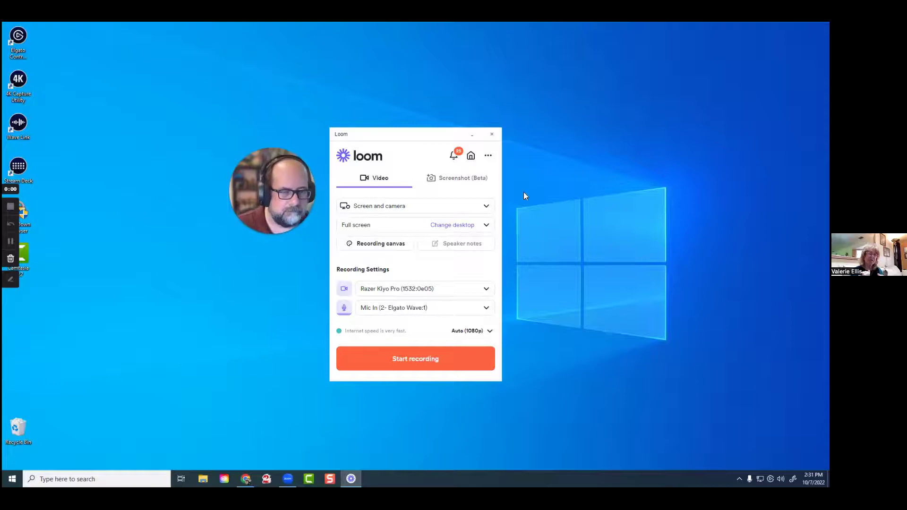
Compare a high "Touch up my appearance" strength in the preferences, set it back near the minimum, and return the camera bubble to the desktop's lower-left corner
{"action": "left_click", "coordinate": [488, 155]}
{"action": "left_click", "coordinate": [451, 180]}
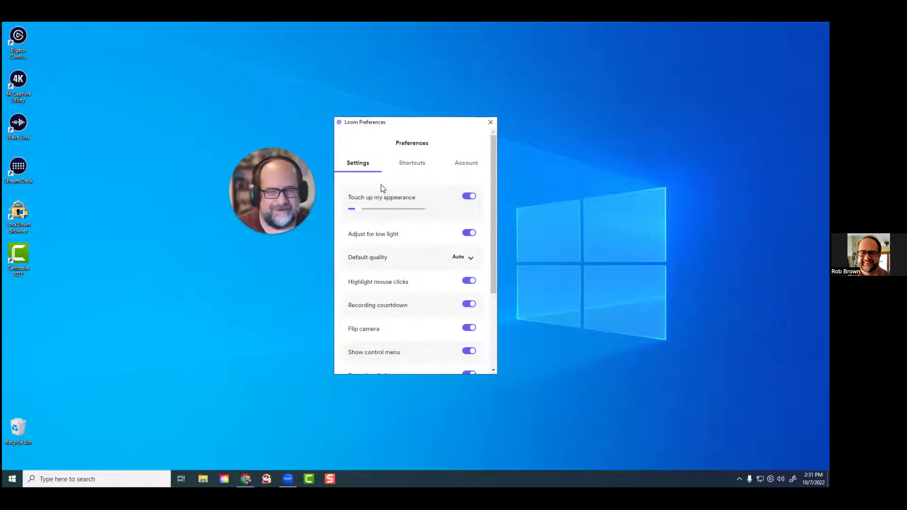
{"action": "left_click_drag", "start_coordinate": [362, 214], "coordinate": [438, 217]}
{"action": "mouse_move", "coordinate": [256, 220]}
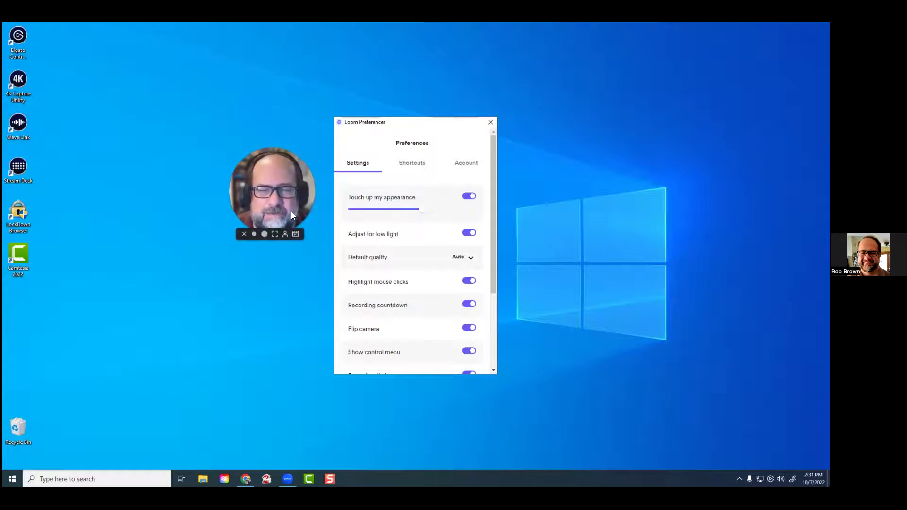
{"action": "left_click_drag", "start_coordinate": [422, 212], "coordinate": [360, 216]}
{"action": "mouse_move", "coordinate": [294, 189]}
{"action": "left_click_drag", "start_coordinate": [295, 191], "coordinate": [99, 390]}
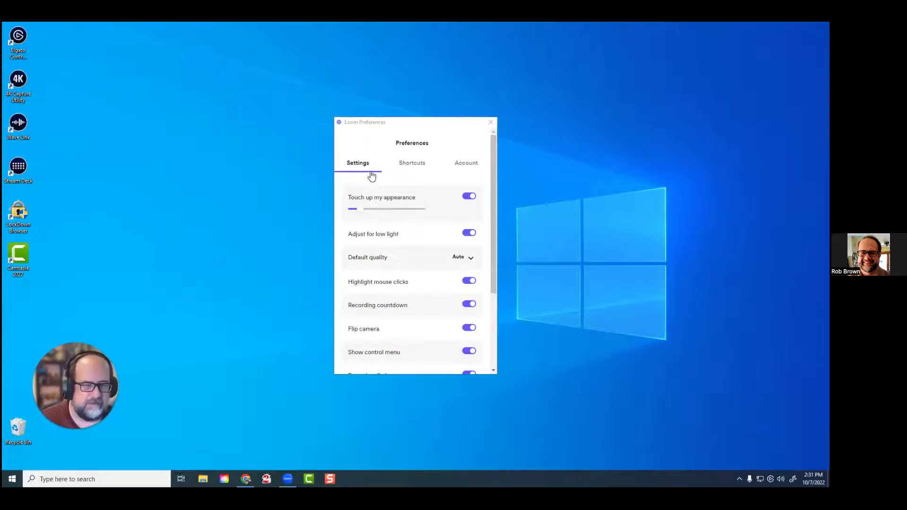
{"action": "left_click", "coordinate": [490, 122]}
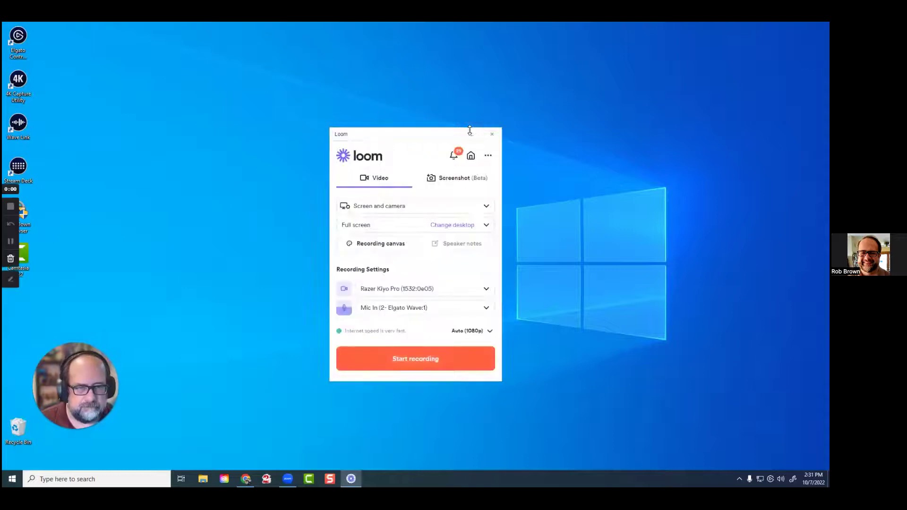
Record a full-screen clip of about 5 seconds with screen and camera, and stop the recording
{"action": "left_click", "coordinate": [406, 221]}
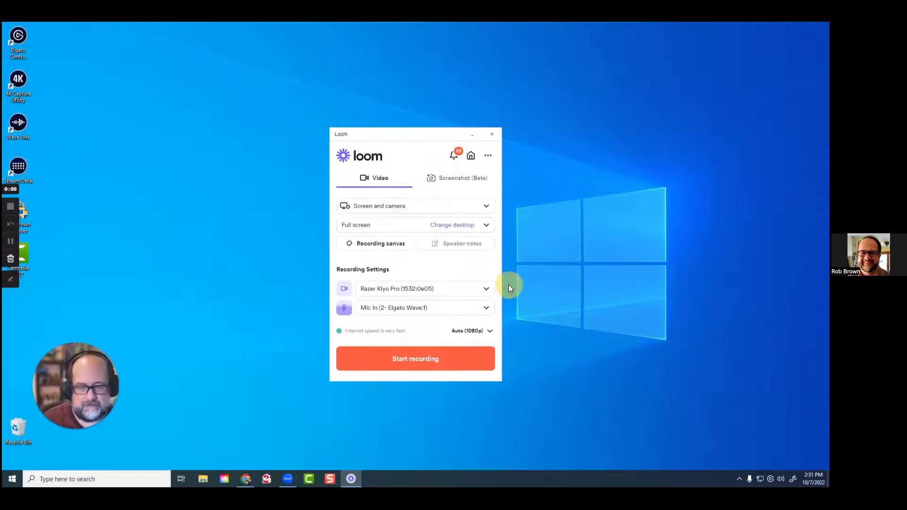
{"action": "left_click", "coordinate": [415, 363]}
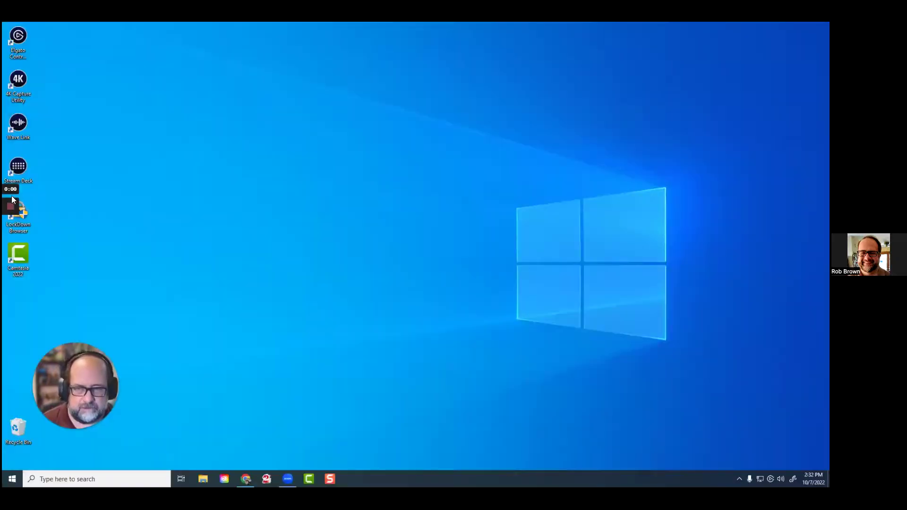
{"action": "mouse_move", "coordinate": [20, 193]}
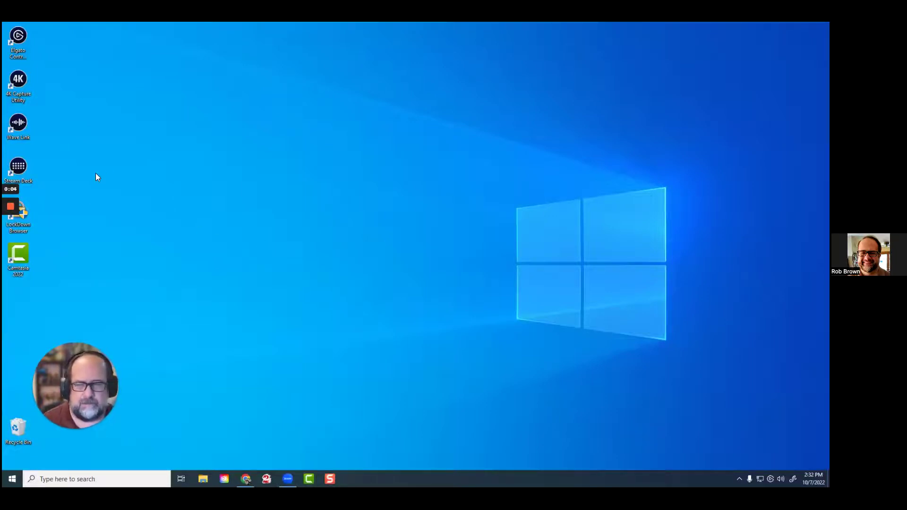
{"action": "mouse_move", "coordinate": [8, 210]}
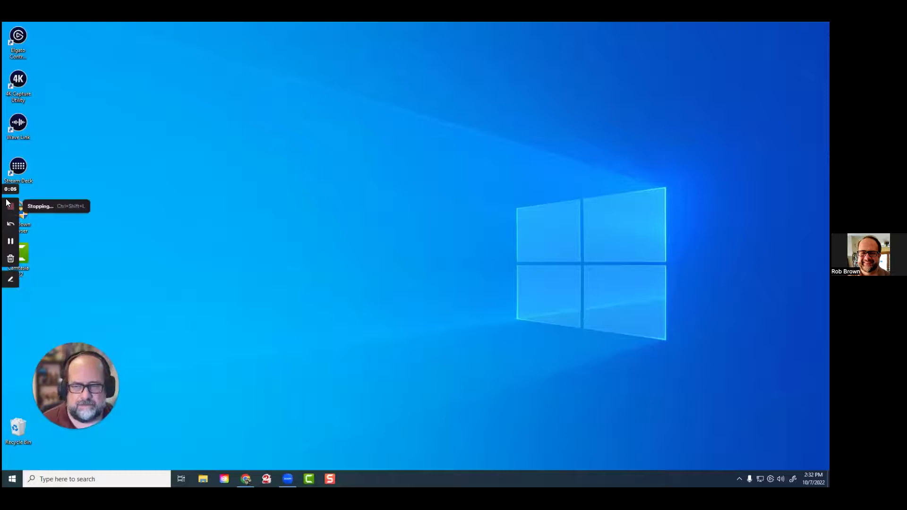
{"action": "left_click", "coordinate": [8, 208]}
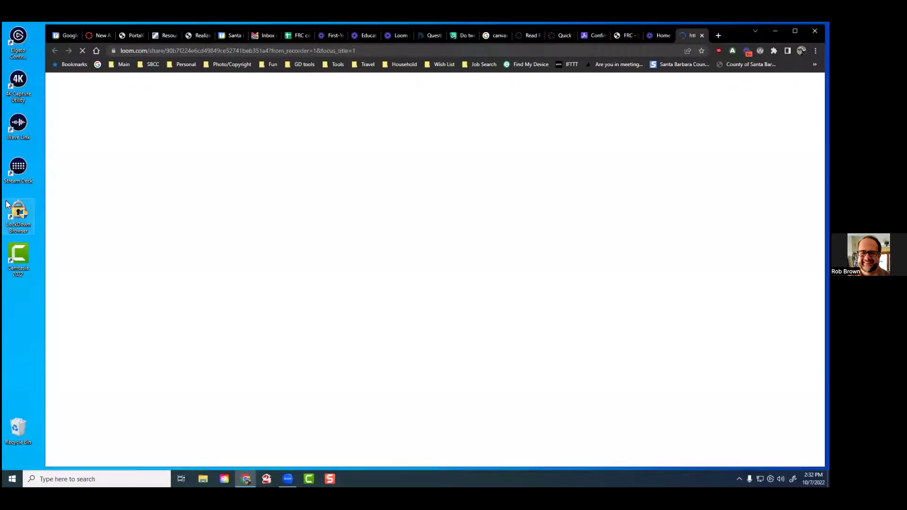
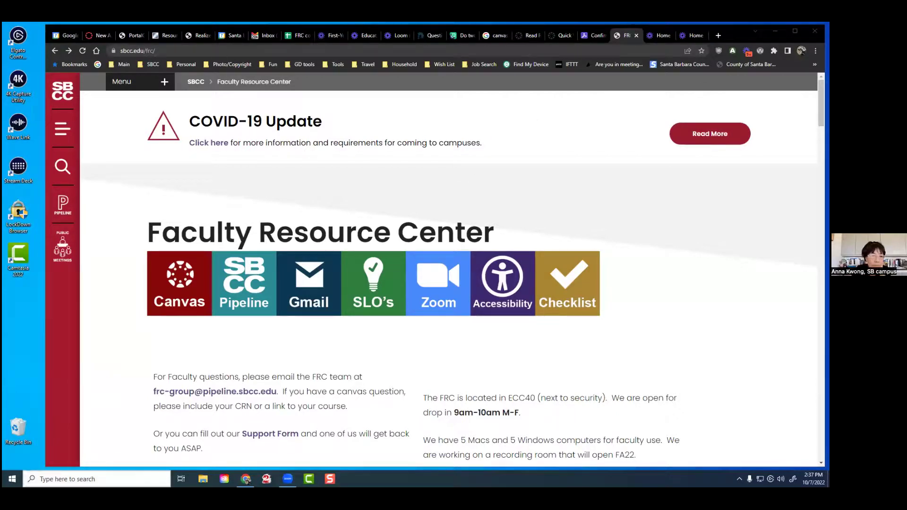
{"action": "left_click", "coordinate": [66, 479]}
{"action": "type", "text": "loom"}
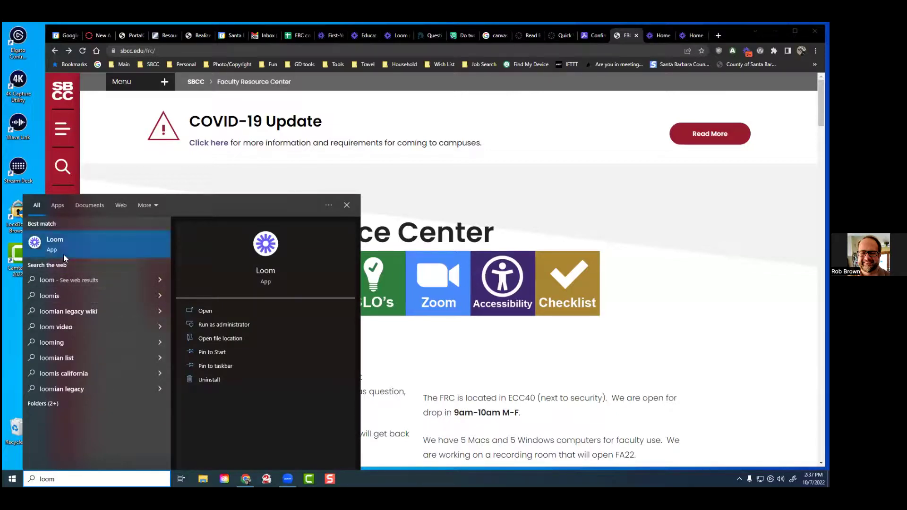
{"action": "left_click", "coordinate": [590, 213]}
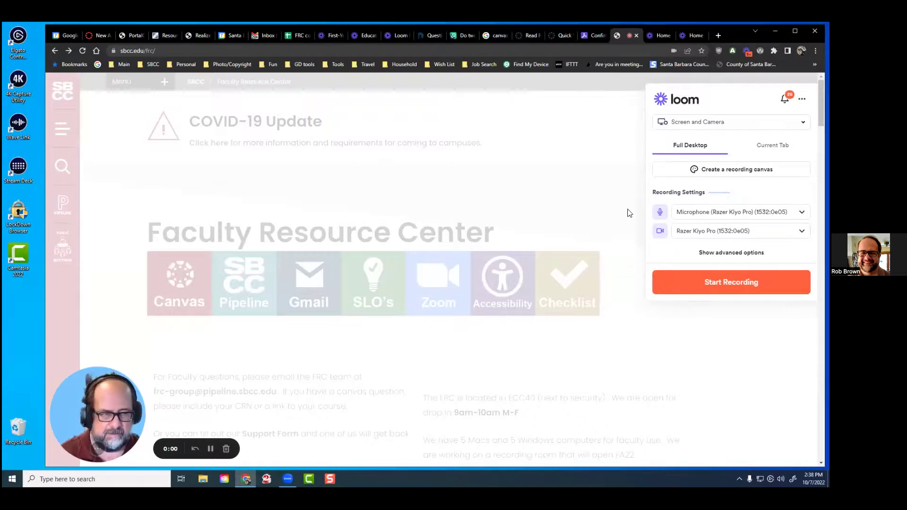
Create a recording canvas from the browser recorder and give it a plain white background
{"action": "left_click", "coordinate": [706, 171]}
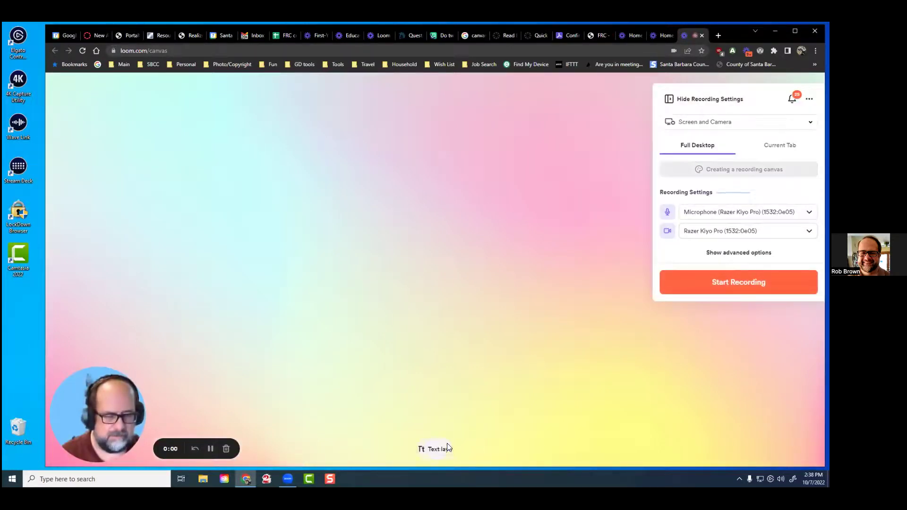
{"action": "left_click", "coordinate": [392, 454]}
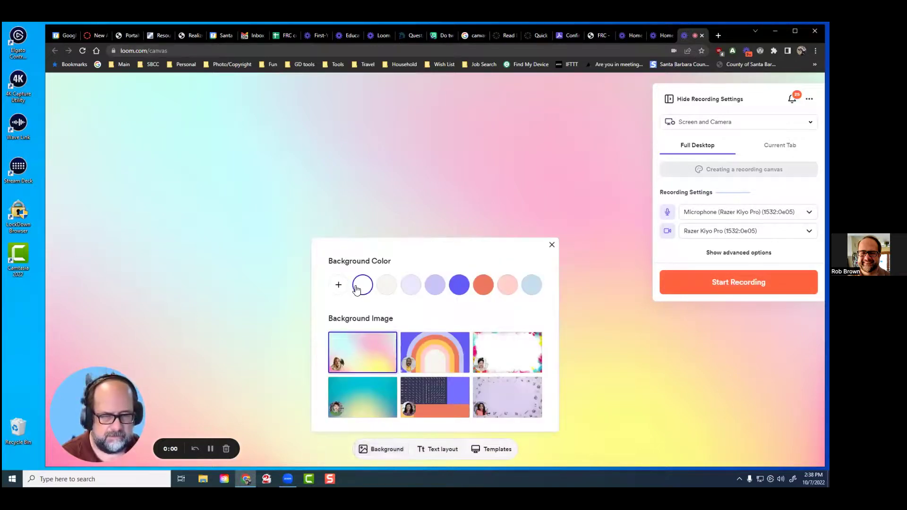
{"action": "left_click", "coordinate": [361, 287]}
{"action": "left_click", "coordinate": [339, 285]}
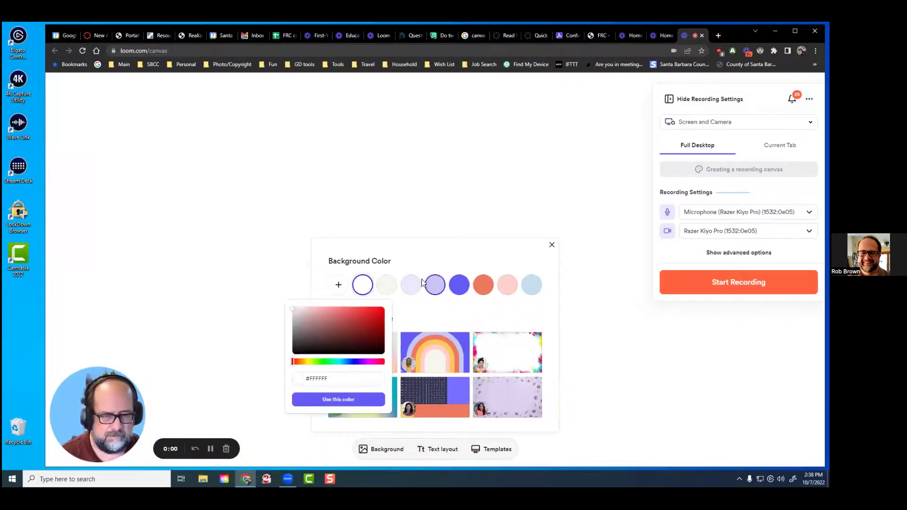
{"action": "left_click", "coordinate": [551, 246]}
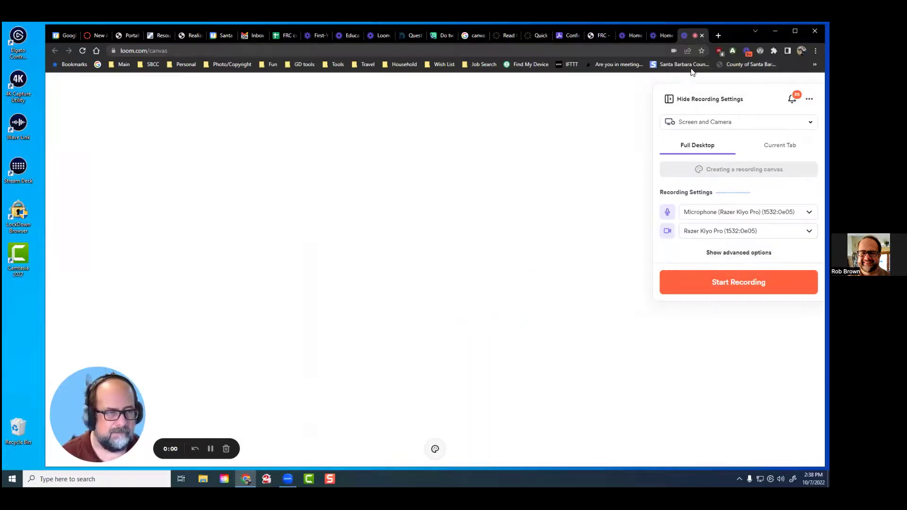
Check the browser recorder's additional options on the canvas page, and hide and show the recording settings again
{"action": "left_click", "coordinate": [597, 37]}
{"action": "left_click", "coordinate": [698, 36]}
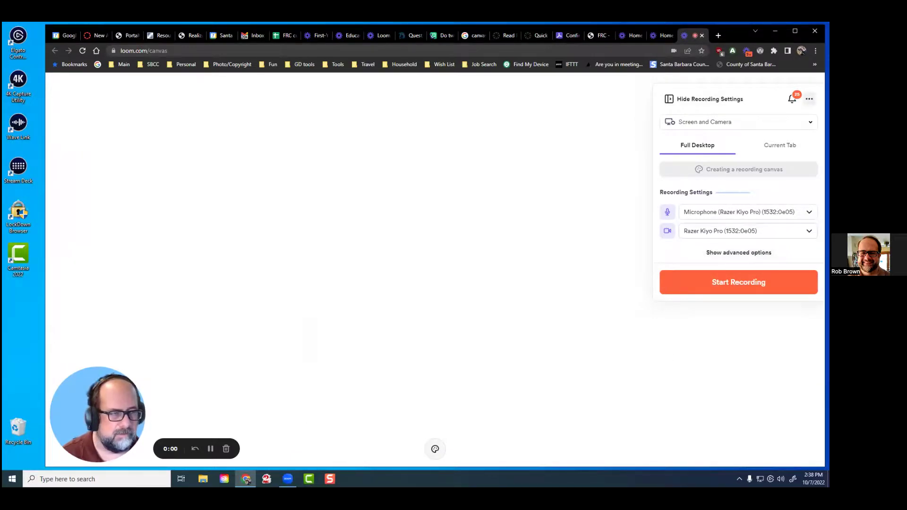
{"action": "left_click", "coordinate": [809, 98]}
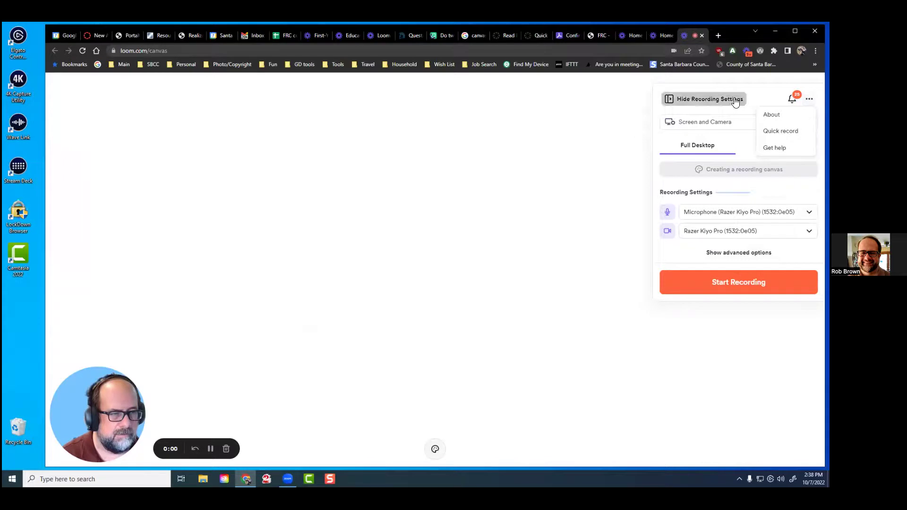
{"action": "left_click", "coordinate": [710, 99]}
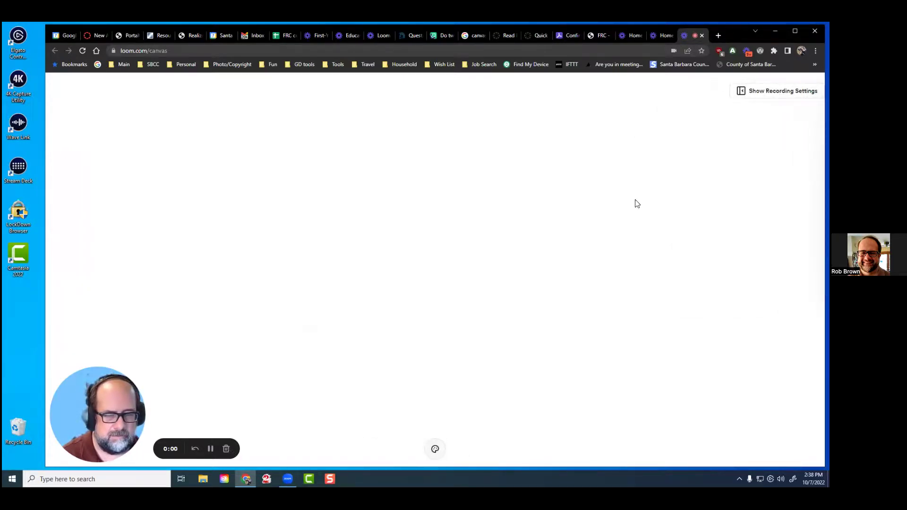
{"action": "left_click", "coordinate": [751, 91]}
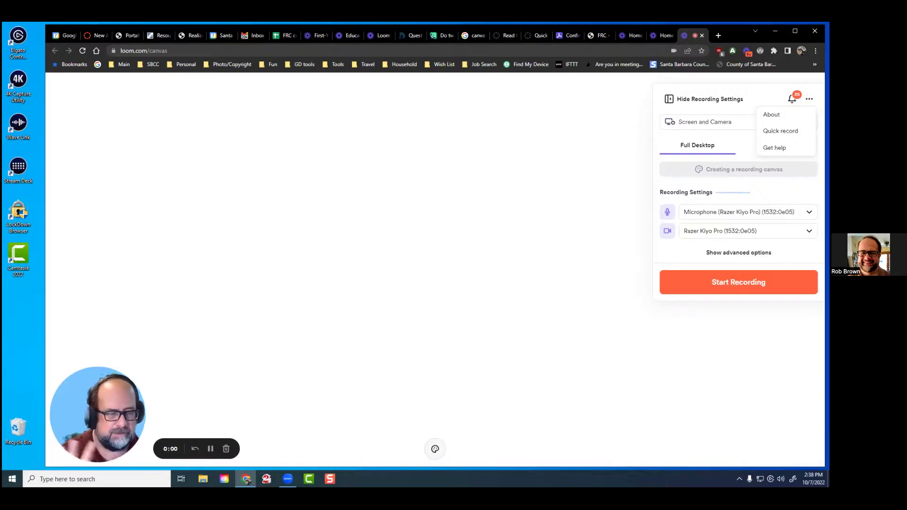
Preview the blur, gradient and image backgrounds in the camera effects, and apply None as the camera background
{"action": "mouse_move", "coordinate": [95, 449]}
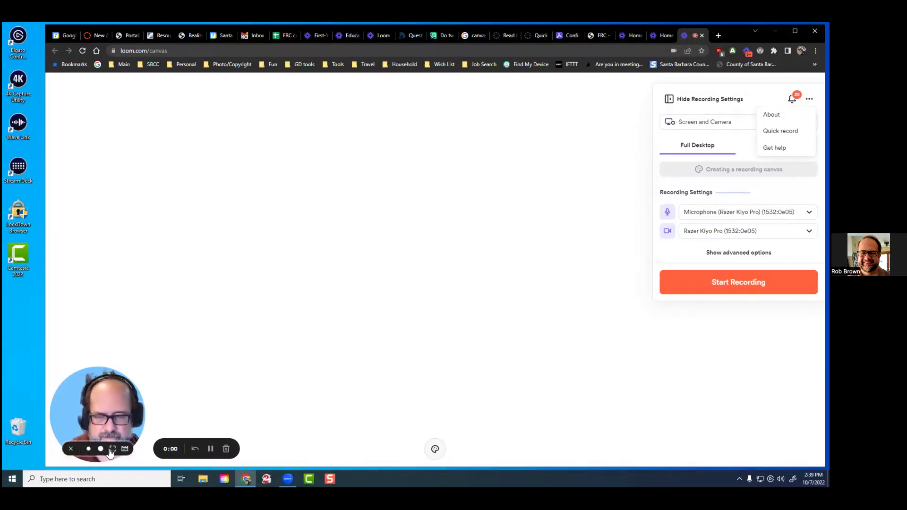
{"action": "left_click", "coordinate": [124, 449]}
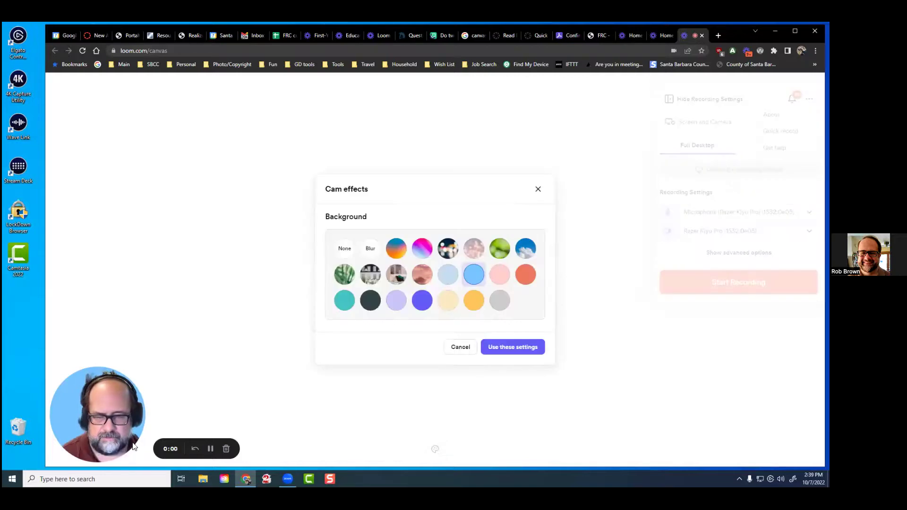
{"action": "left_click", "coordinate": [349, 250]}
{"action": "left_click", "coordinate": [370, 254]}
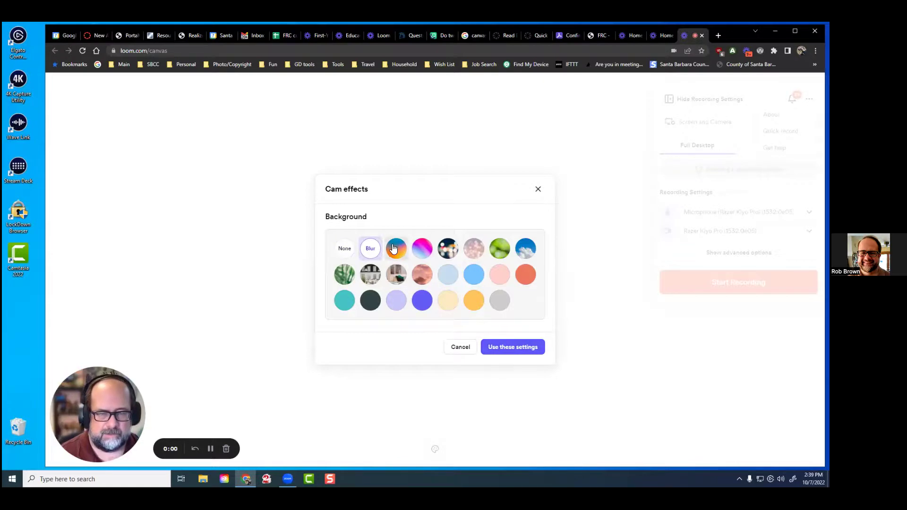
{"action": "left_click", "coordinate": [429, 249]}
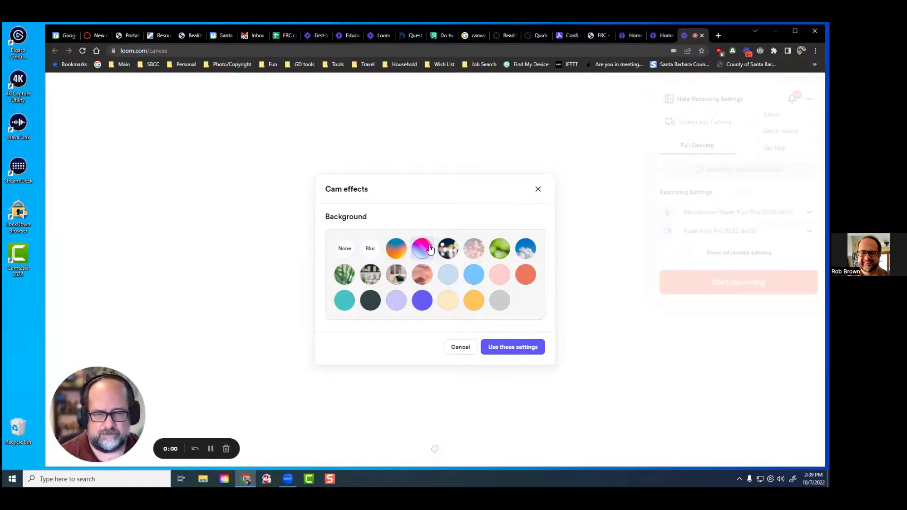
{"action": "left_click", "coordinate": [446, 253]}
{"action": "left_click", "coordinate": [455, 277]}
{"action": "left_click", "coordinate": [431, 276]}
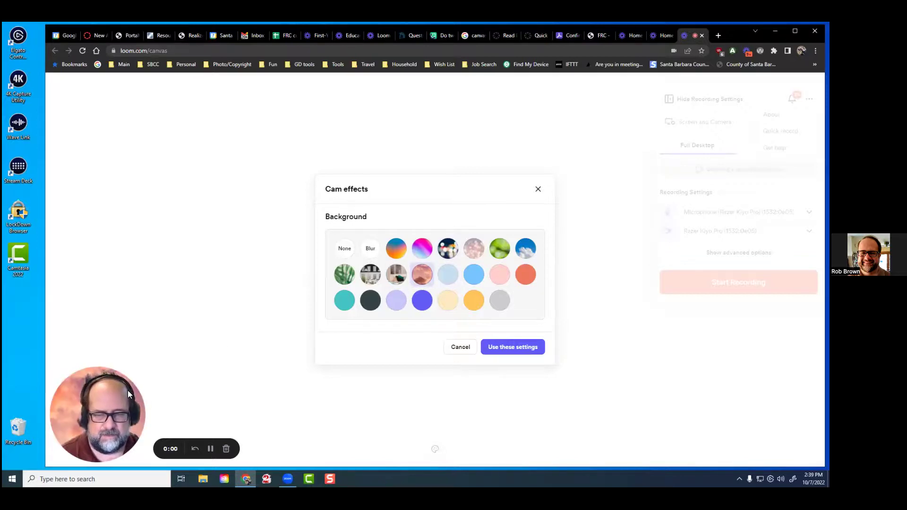
{"action": "left_click", "coordinate": [370, 249]}
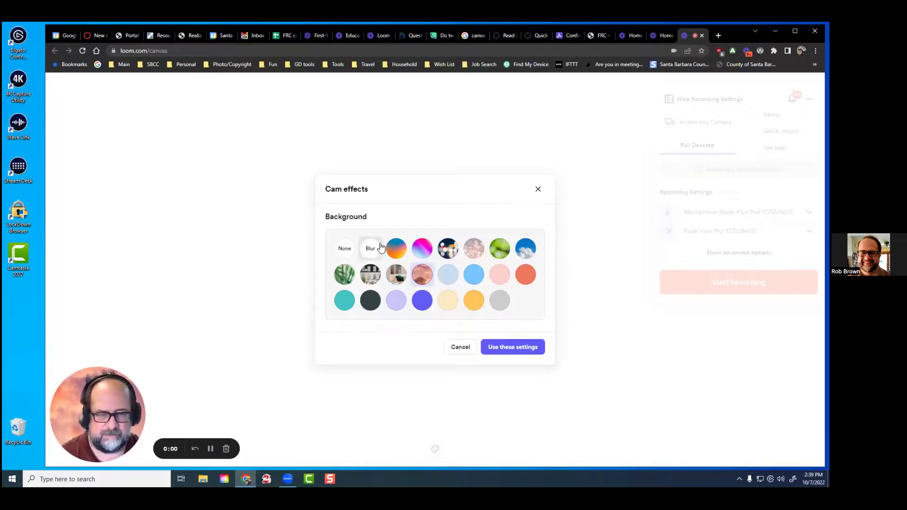
{"action": "left_click", "coordinate": [351, 253]}
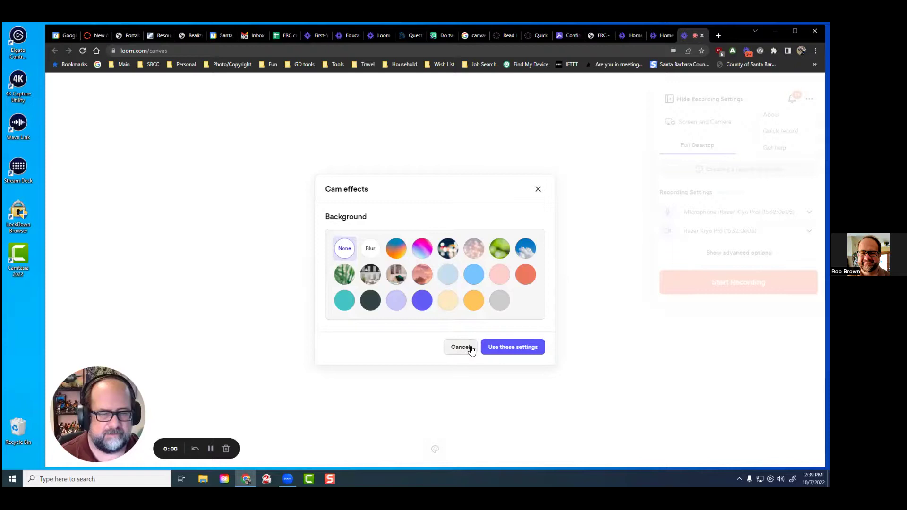
{"action": "left_click", "coordinate": [496, 347]}
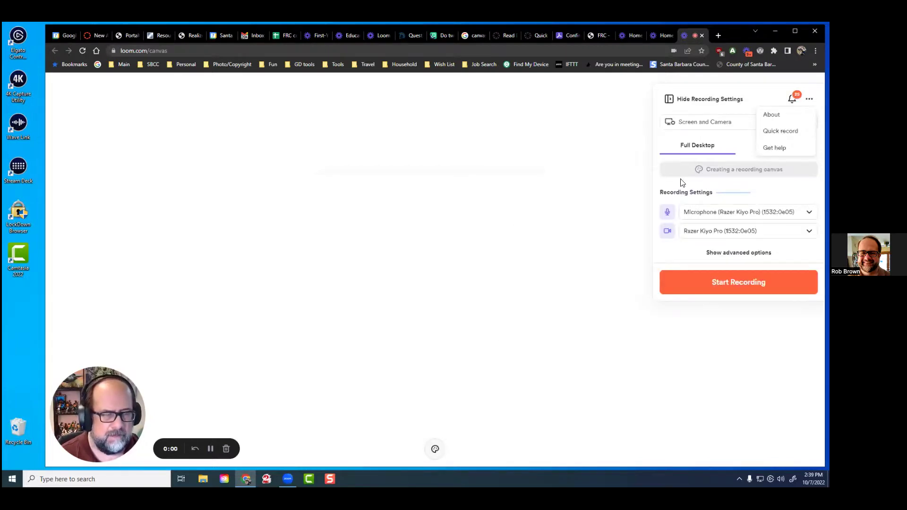
Check the available recording modes, keep Screen and Camera, and set the capture area to Current Tab
{"action": "left_click", "coordinate": [712, 123]}
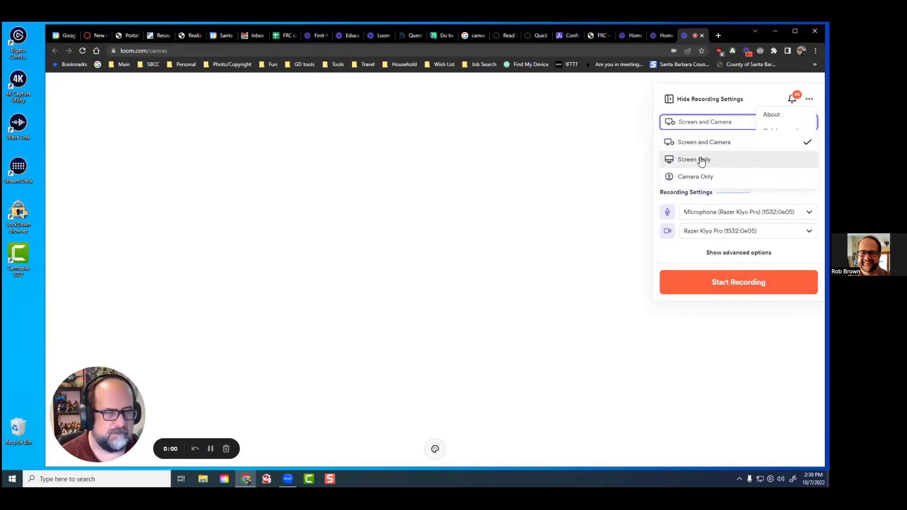
{"action": "left_click", "coordinate": [728, 98]}
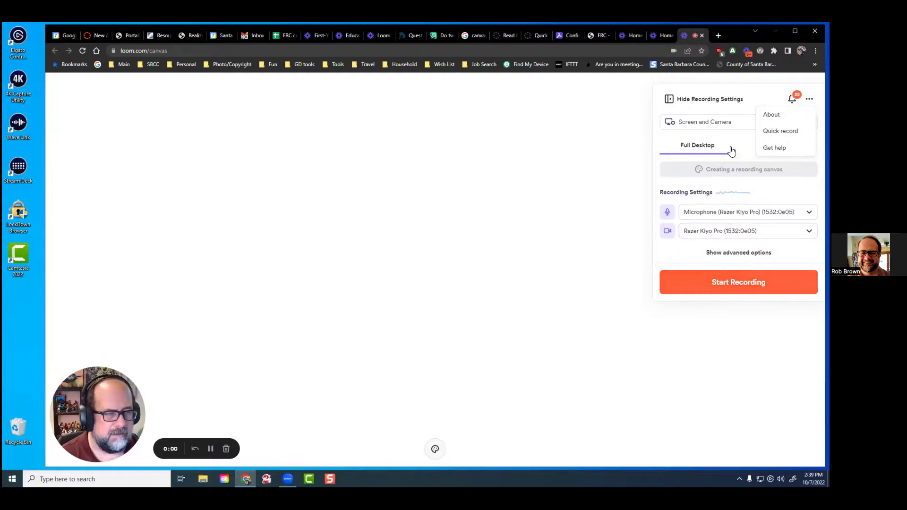
{"action": "left_click", "coordinate": [809, 99]}
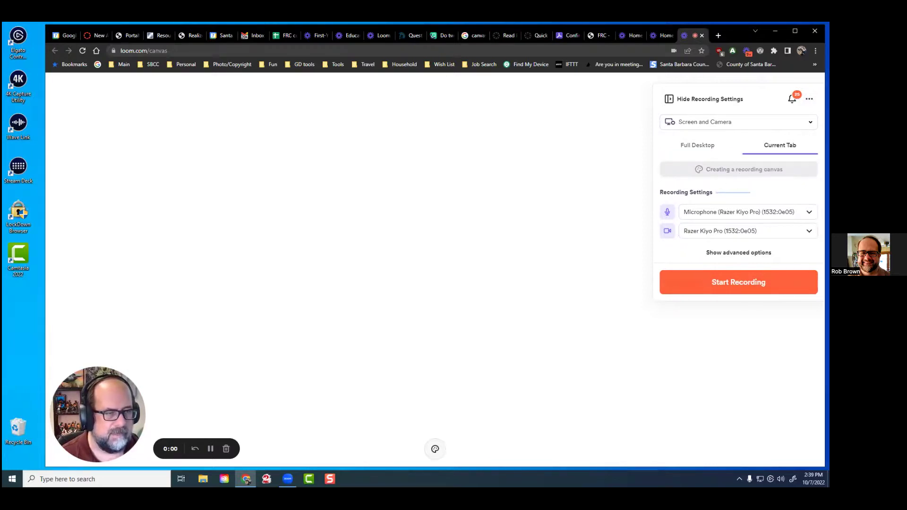
Start a recording that shares the "FRC - Santa Barbara City College" tab, and show that page down to Fall 2022 Training
{"action": "left_click", "coordinate": [726, 284]}
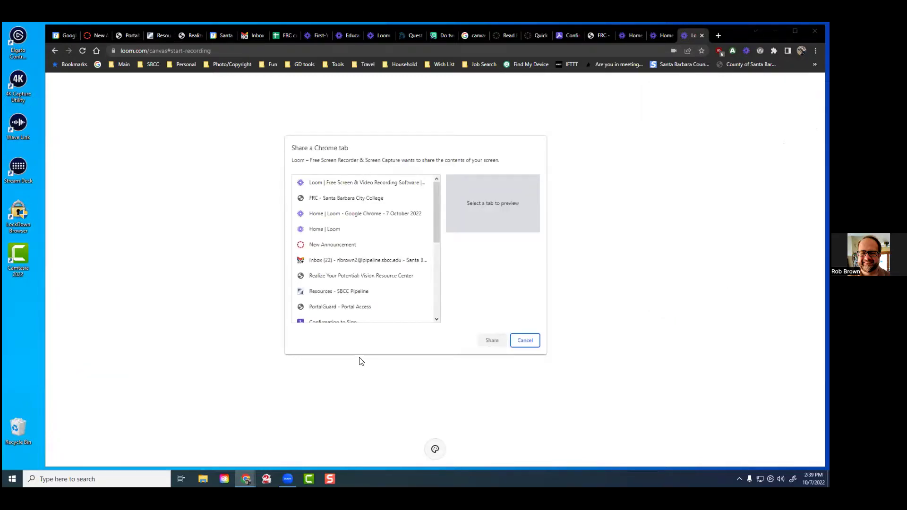
{"action": "mouse_move", "coordinate": [437, 206]}
{"action": "left_mouse_down"}
{"action": "mouse_move", "coordinate": [443, 286]}
{"action": "mouse_move", "coordinate": [440, 201]}
{"action": "left_mouse_up"}
{"action": "left_click", "coordinate": [328, 200]}
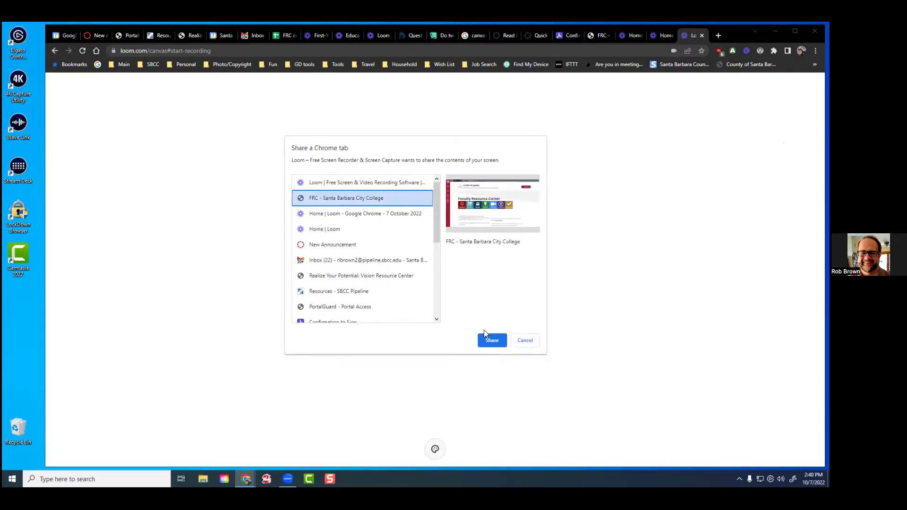
{"action": "left_click", "coordinate": [492, 340]}
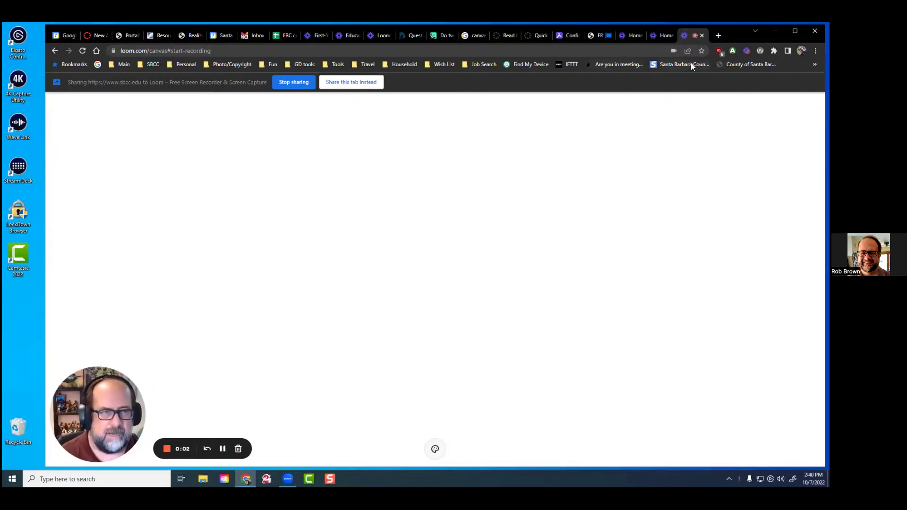
{"action": "left_click", "coordinate": [587, 39]}
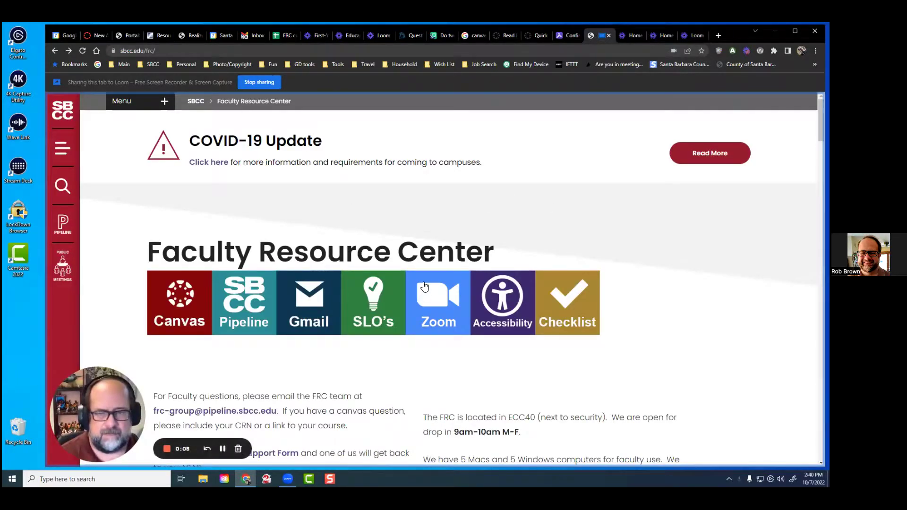
{"action": "scroll", "coordinate": [425, 283], "scroll_direction": "down", "scroll_amount": 4}
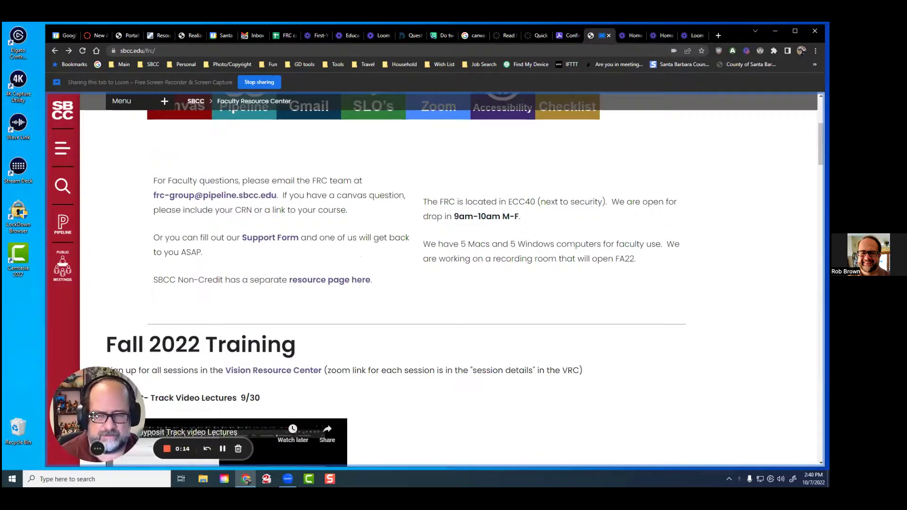
Enlarge the camera bubble to the large size, and move it to the page's upper-right corner and back to the lower left
{"action": "left_click", "coordinate": [100, 449]}
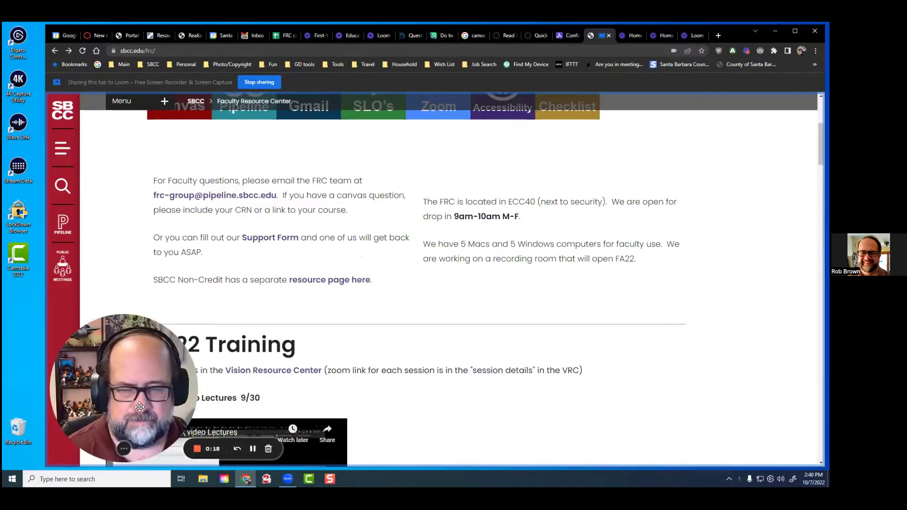
{"action": "left_click_drag", "start_coordinate": [114, 395], "coordinate": [704, 183]}
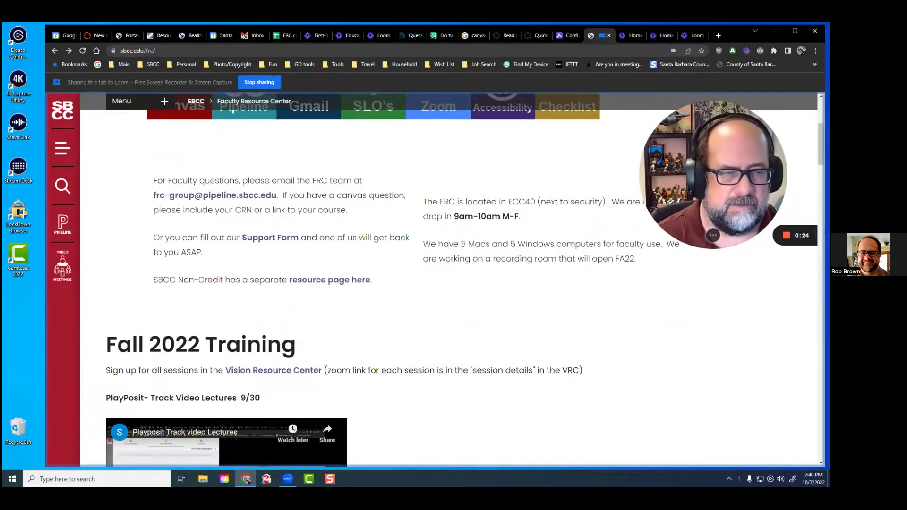
{"action": "left_click_drag", "start_coordinate": [711, 184], "coordinate": [149, 391]}
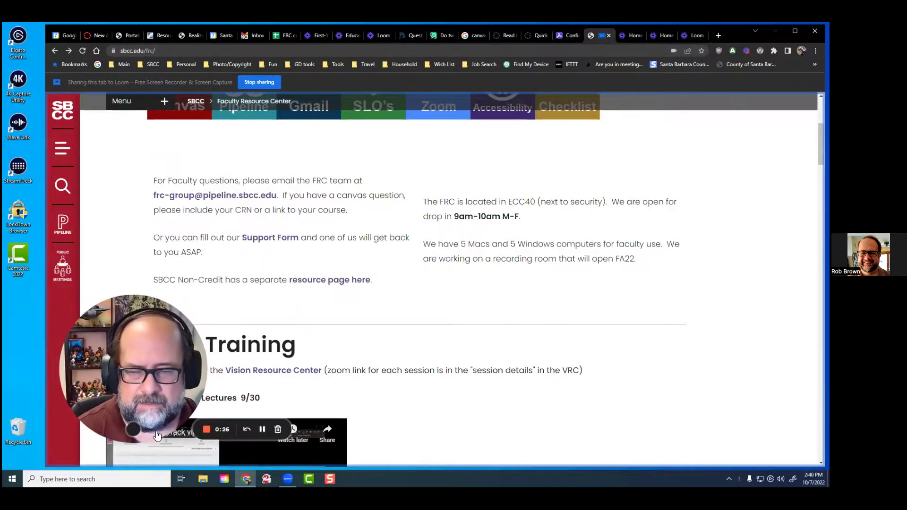
Expand the camera bubble to full-screen size during the recording, and return it to the small size
{"action": "left_click", "coordinate": [148, 430]}
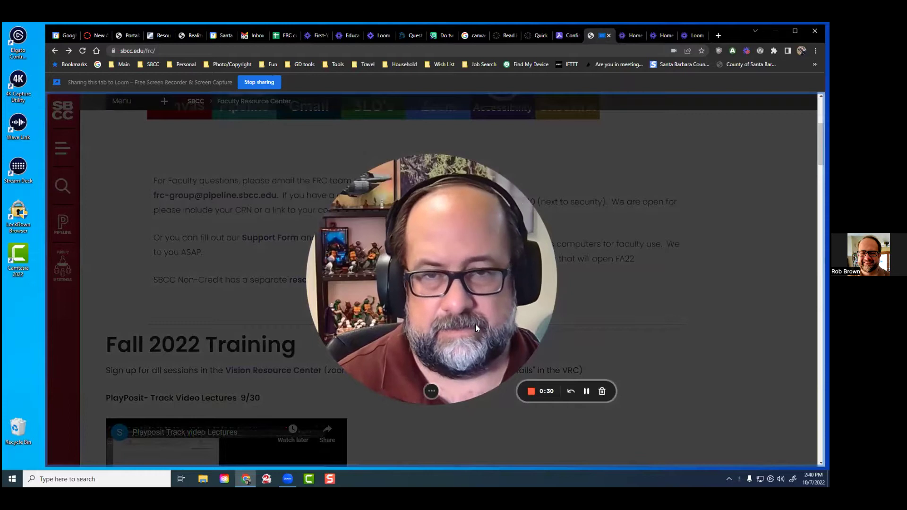
{"action": "mouse_move", "coordinate": [393, 387]}
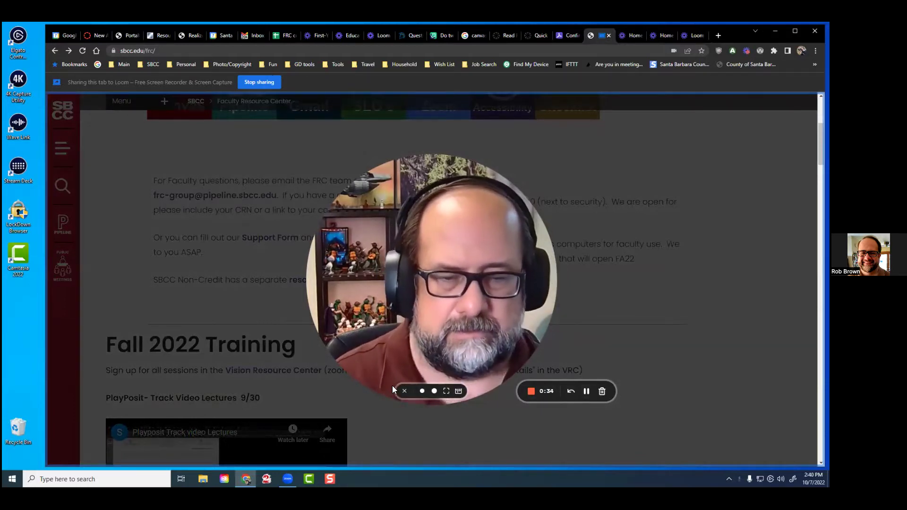
{"action": "left_click", "coordinate": [424, 391]}
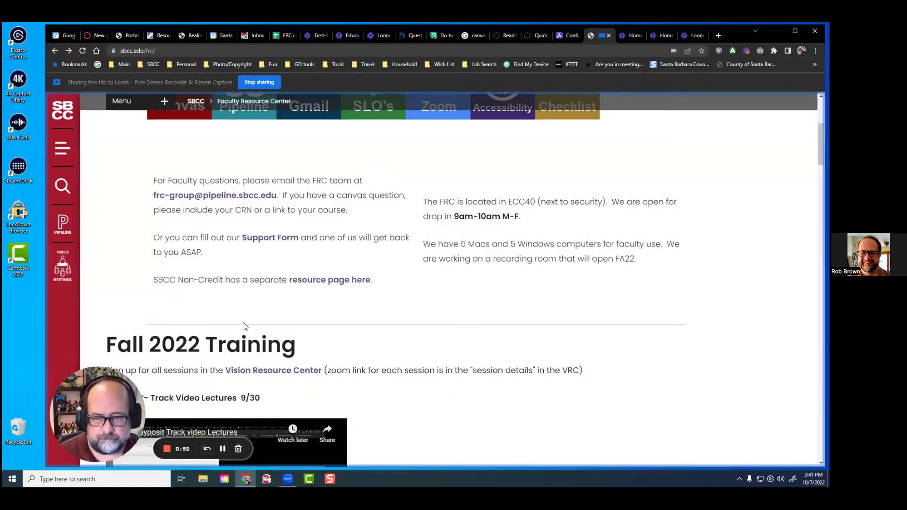
Pause and finish the tab recording, and copy the link of the resulting video
{"action": "left_click", "coordinate": [224, 449]}
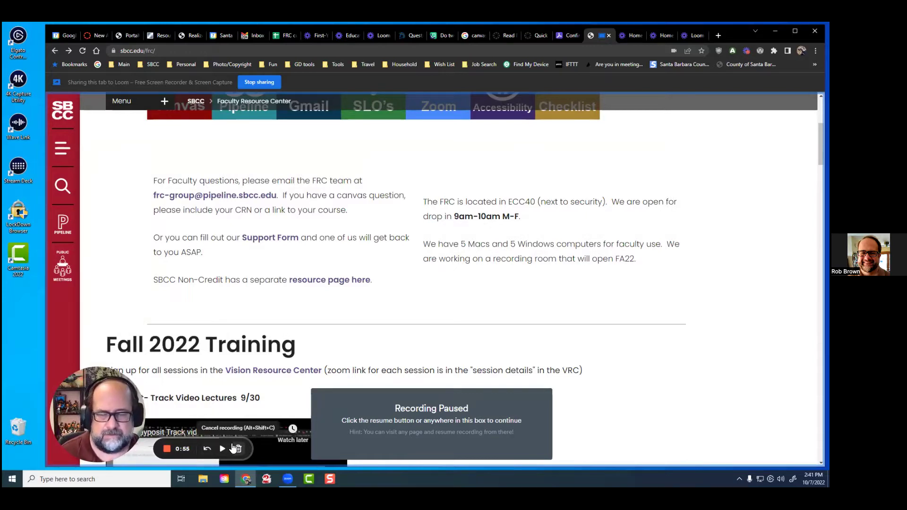
{"action": "left_click", "coordinate": [166, 453]}
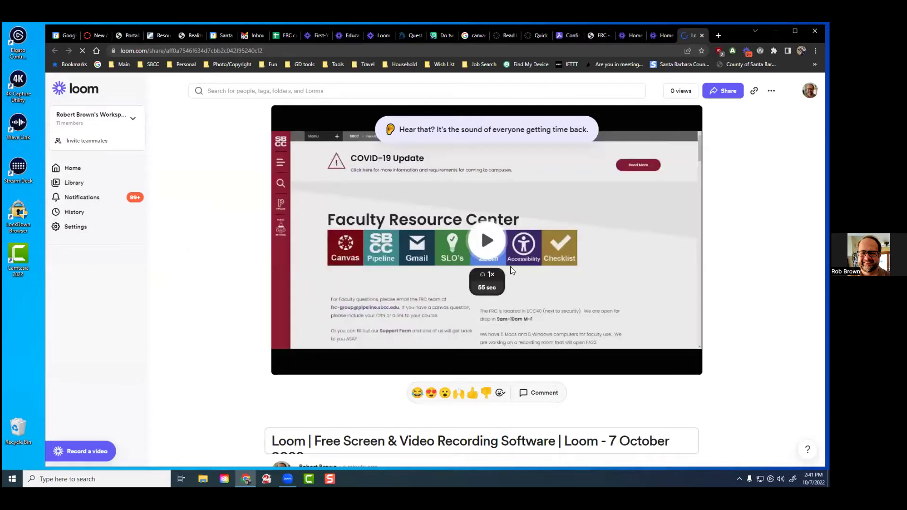
{"action": "left_click", "coordinate": [754, 91]}
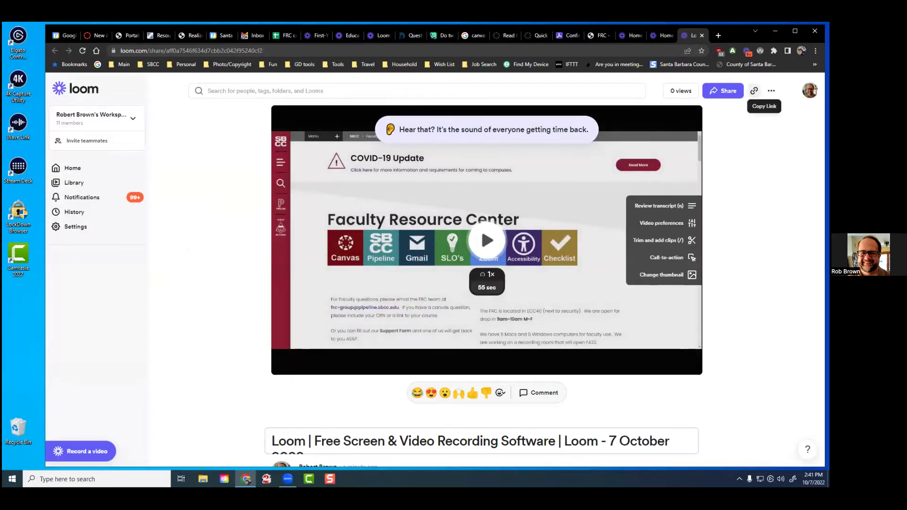